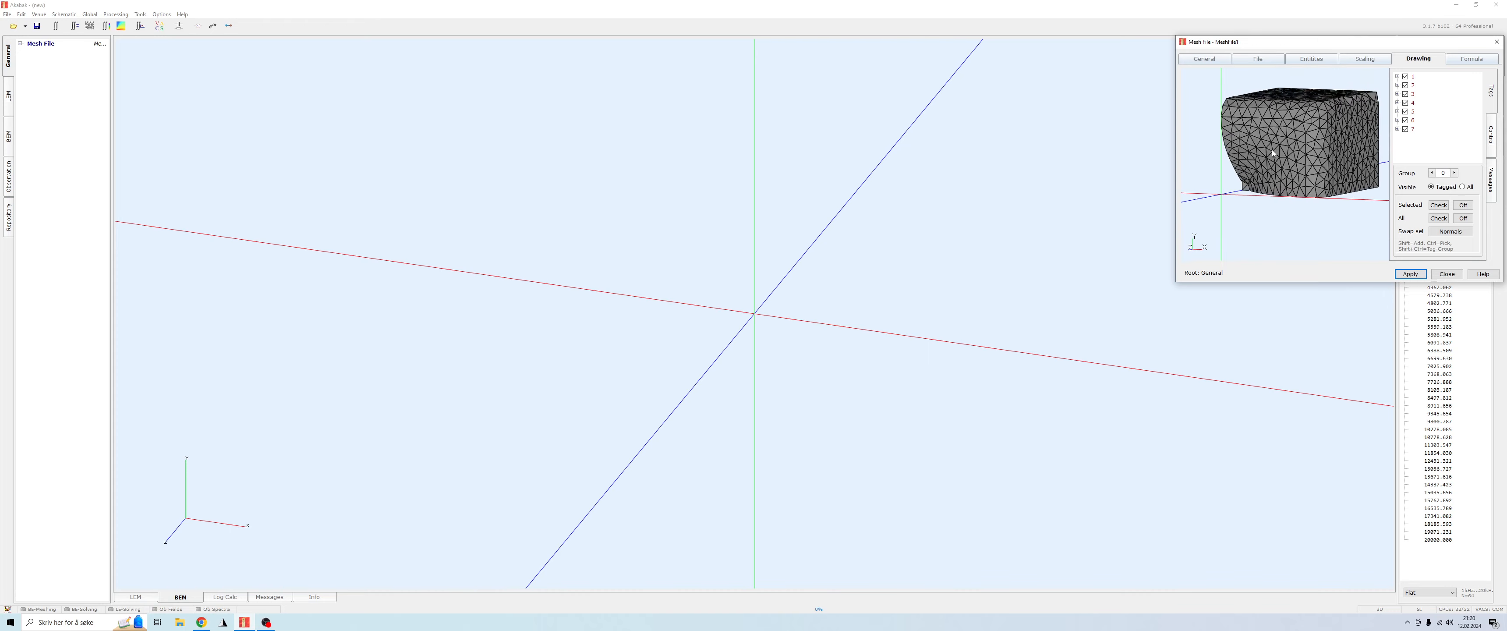
Move the Mesh File dialog to the centre of the workspace and enlarge it for a bigger mesh preview.
{"action": "scroll", "coordinate": [1323, 199], "scroll_direction": "up", "scroll_amount": 5}
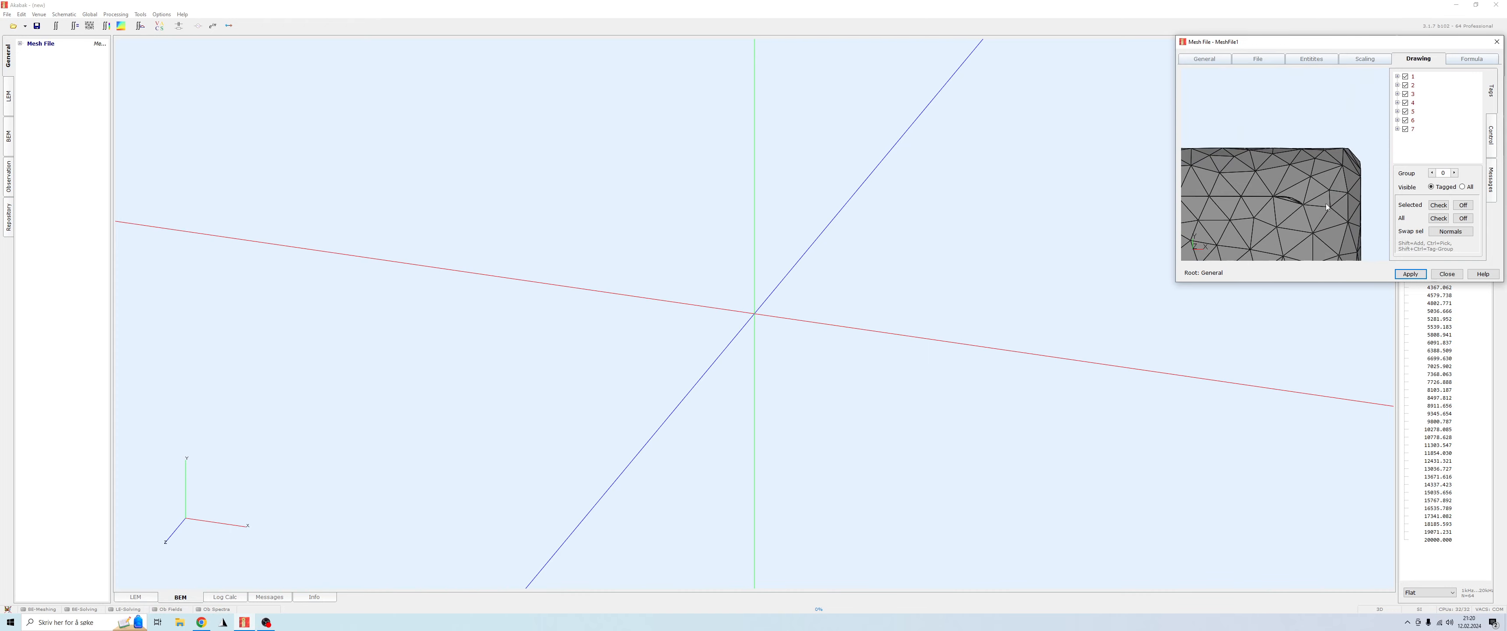
{"action": "scroll", "coordinate": [1201, 238], "scroll_direction": "down", "scroll_amount": 5}
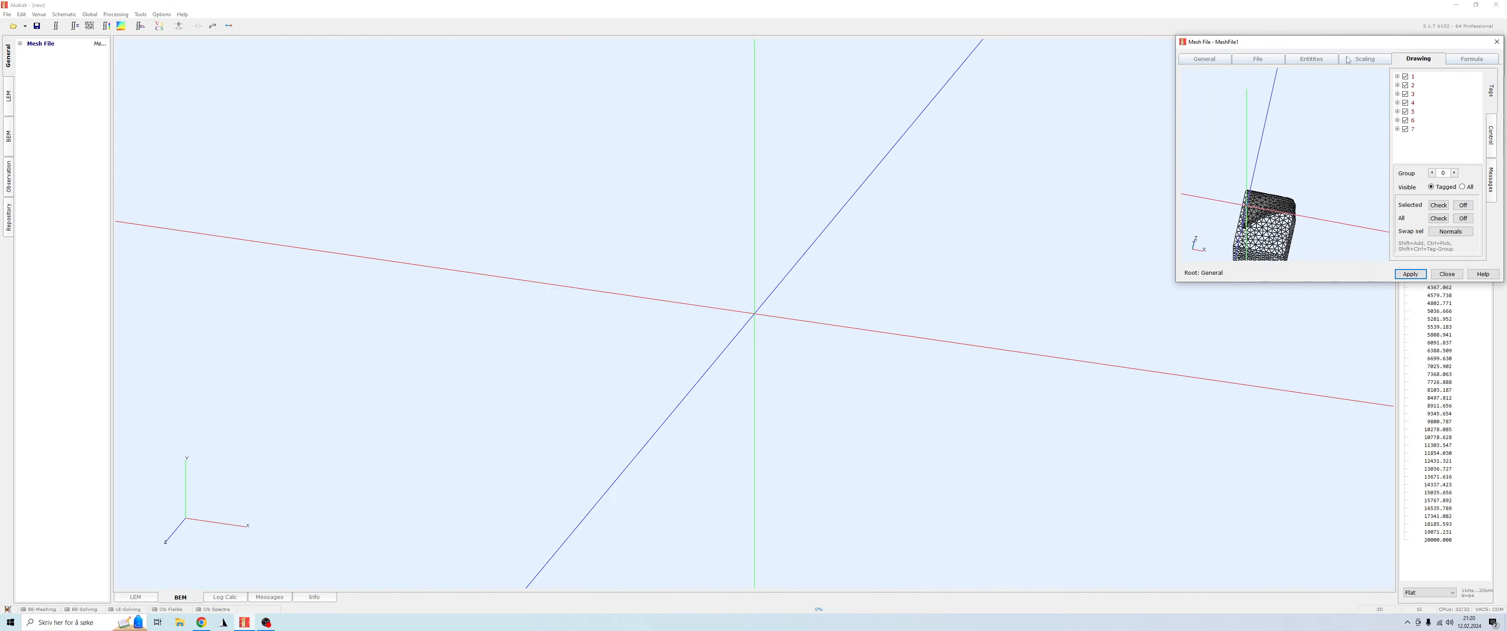
{"action": "right_click_drag", "start_coordinate": [1318, 230], "coordinate": [1360, 200]}
{"action": "scroll", "coordinate": [1360, 200], "scroll_direction": "up", "scroll_amount": 5}
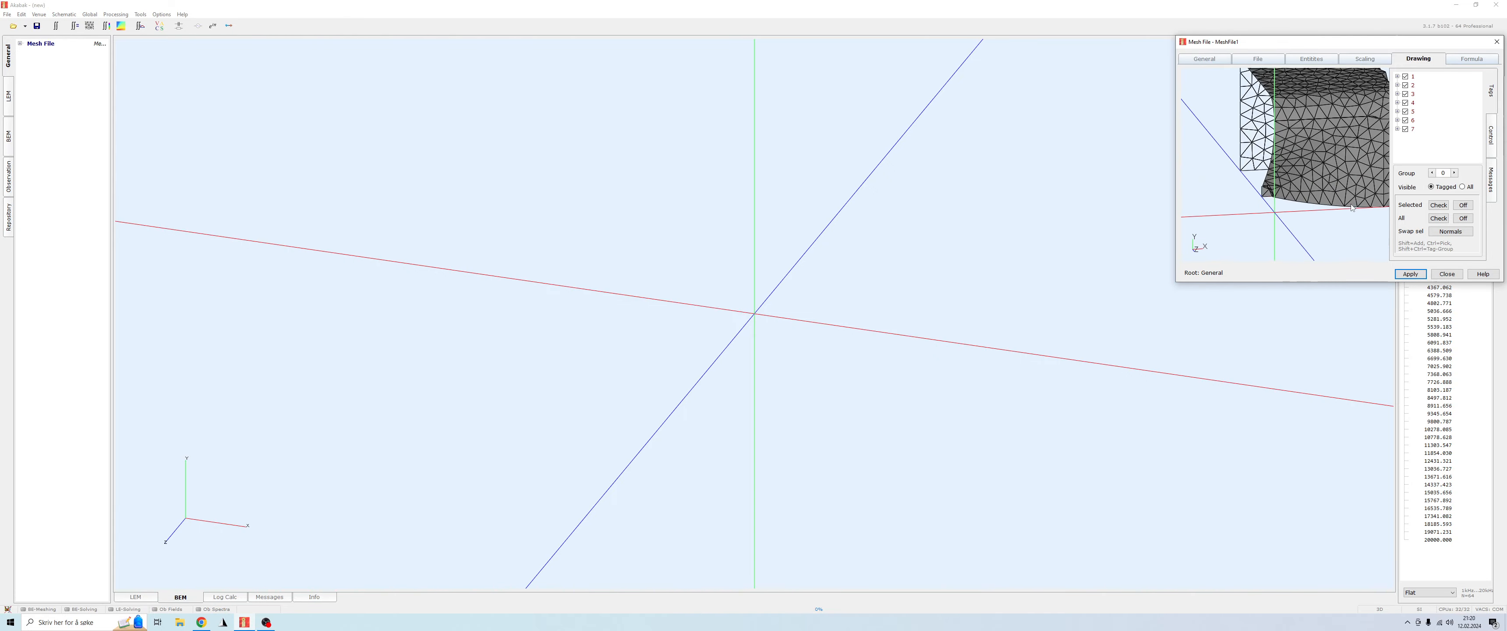
{"action": "left_click_drag", "start_coordinate": [1360, 201], "coordinate": [1302, 189]}
{"action": "scroll", "coordinate": [1321, 175], "scroll_direction": "down", "scroll_amount": 3}
{"action": "scroll", "coordinate": [1320, 175], "scroll_direction": "down", "scroll_amount": 3}
{"action": "left_click_drag", "start_coordinate": [1273, 45], "coordinate": [707, 117]}
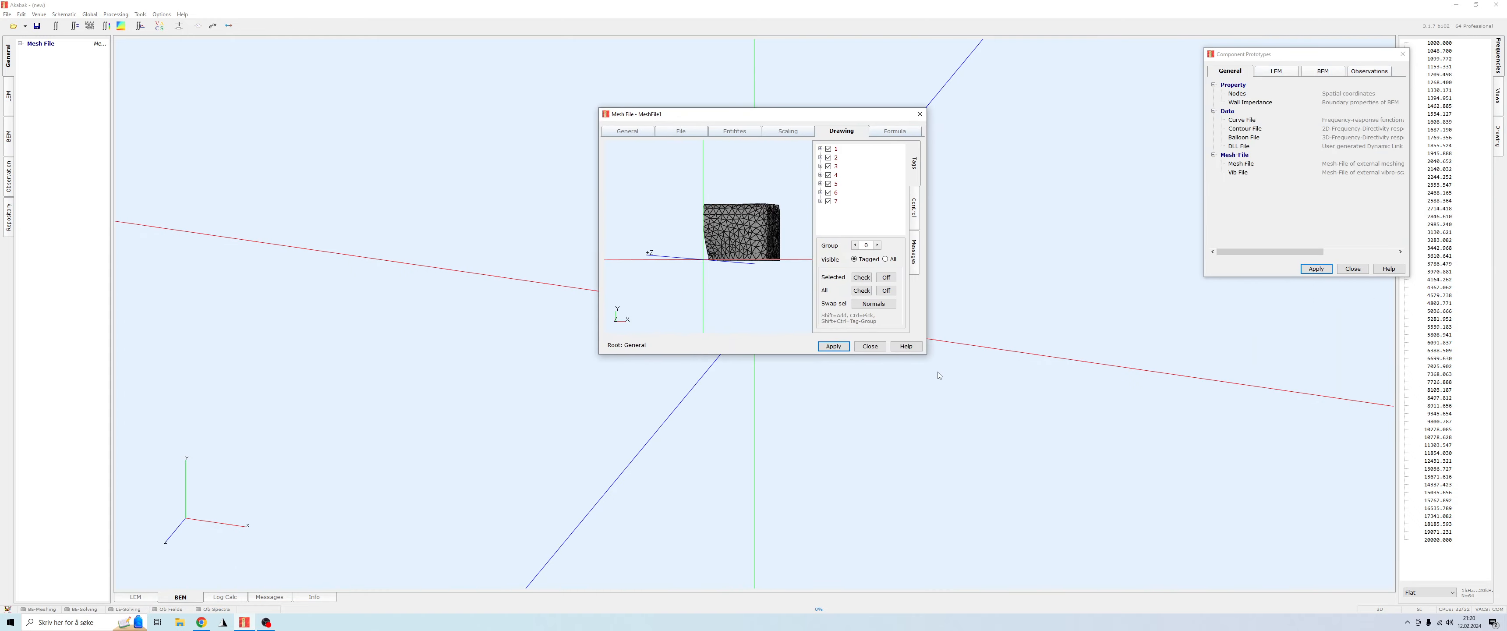
{"action": "left_click_drag", "start_coordinate": [922, 353], "coordinate": [1118, 498]}
Examine the imported mesh from several sides in the drawing preview, including its curved and open areas.
{"action": "left_click_drag", "start_coordinate": [895, 228], "coordinate": [915, 252]}
{"action": "scroll", "coordinate": [915, 251], "scroll_direction": "up", "scroll_amount": 3}
{"action": "right_click_drag", "start_coordinate": [915, 252], "coordinate": [850, 345]}
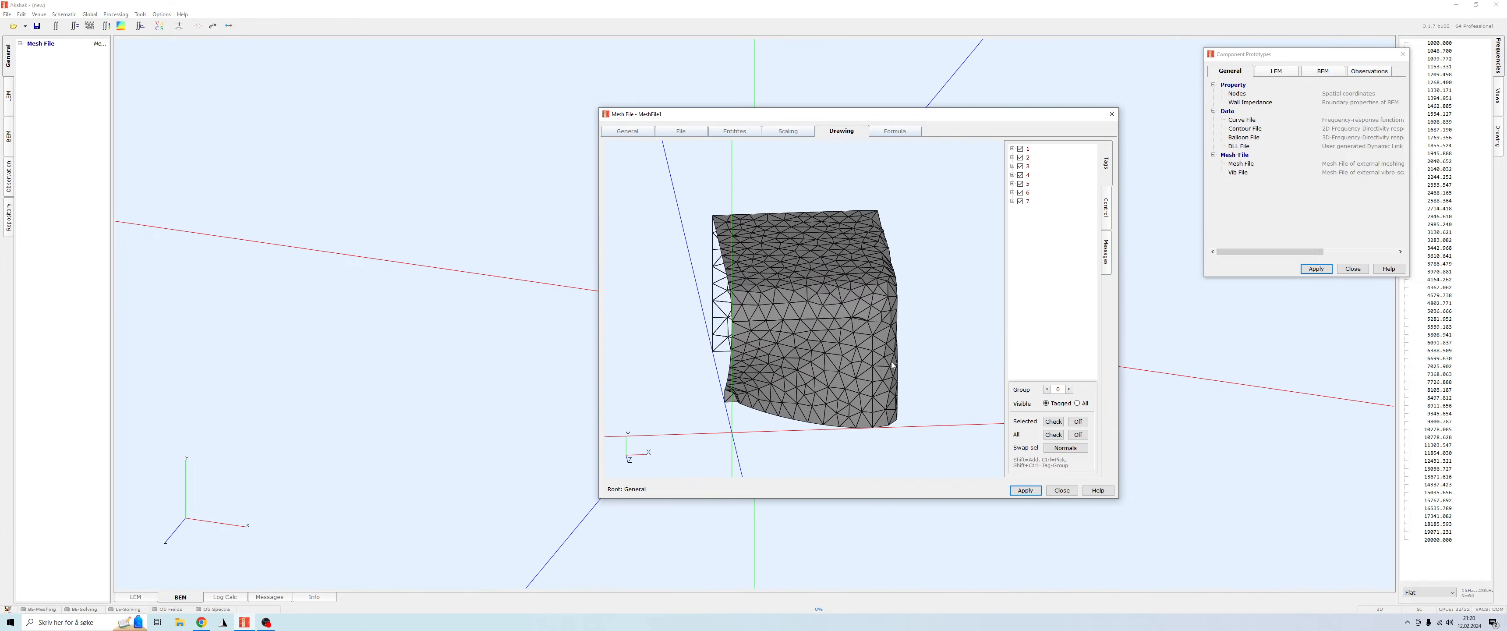
{"action": "mouse_move", "coordinate": [849, 345]}
{"action": "left_mouse_down"}
{"action": "mouse_move", "coordinate": [711, 287]}
{"action": "mouse_move", "coordinate": [699, 360]}
{"action": "mouse_move", "coordinate": [1068, 248]}
{"action": "mouse_move", "coordinate": [908, 404]}
{"action": "mouse_move", "coordinate": [917, 382]}
{"action": "mouse_move", "coordinate": [889, 343]}
{"action": "mouse_move", "coordinate": [927, 373]}
{"action": "mouse_move", "coordinate": [876, 251]}
{"action": "mouse_move", "coordinate": [888, 260]}
{"action": "mouse_move", "coordinate": [839, 405]}
{"action": "mouse_move", "coordinate": [849, 368]}
{"action": "left_mouse_up"}
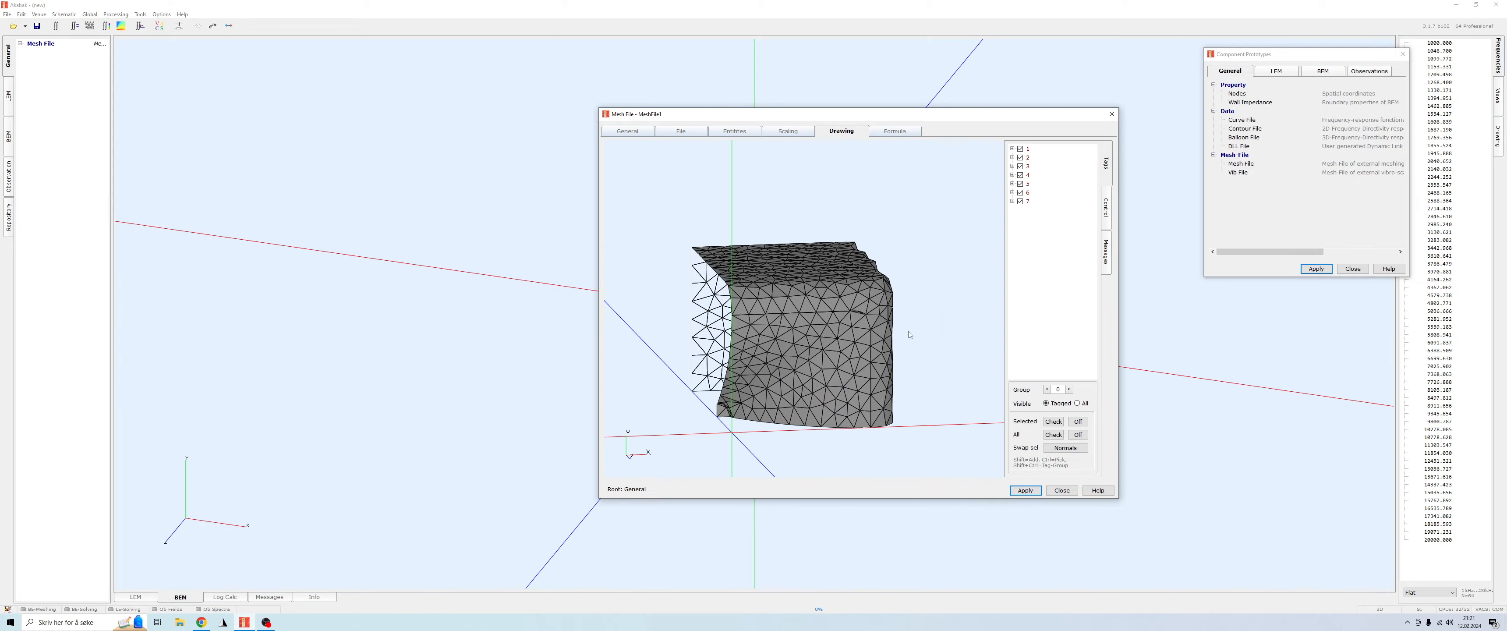
{"action": "mouse_move", "coordinate": [908, 331]}
{"action": "left_mouse_down"}
{"action": "mouse_move", "coordinate": [856, 249]}
{"action": "mouse_move", "coordinate": [631, 359]}
{"action": "mouse_move", "coordinate": [803, 72]}
{"action": "mouse_move", "coordinate": [1289, 338]}
{"action": "mouse_move", "coordinate": [1327, 319]}
{"action": "left_mouse_up"}
{"action": "right_click_drag", "start_coordinate": [833, 315], "coordinate": [991, 286]}
{"action": "mouse_move", "coordinate": [990, 286]}
{"action": "left_mouse_down"}
{"action": "mouse_move", "coordinate": [929, 391]}
{"action": "mouse_move", "coordinate": [1053, 442]}
{"action": "mouse_move", "coordinate": [560, 373]}
{"action": "left_mouse_up"}
{"action": "right_click_drag", "start_coordinate": [907, 354], "coordinate": [858, 364]}
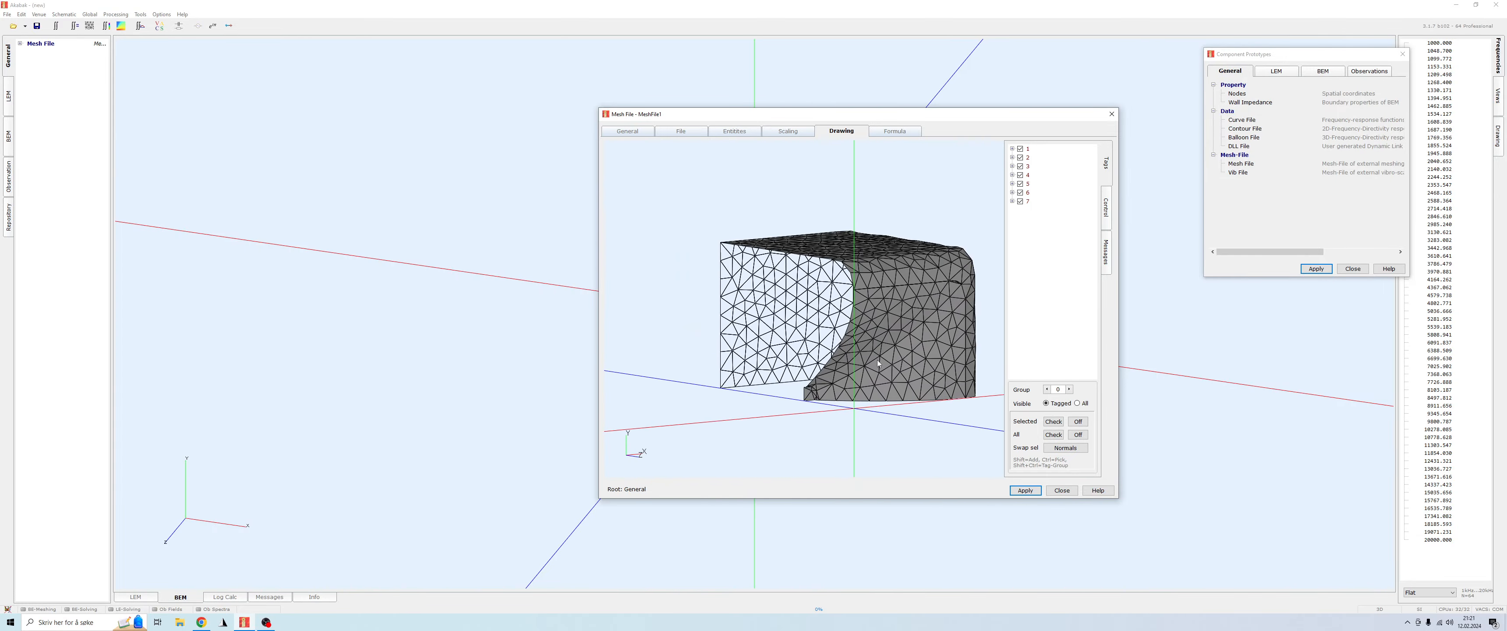
{"action": "left_click_drag", "start_coordinate": [858, 364], "coordinate": [754, 348]}
Highlight tags 1 to 7 in the mesh preview, then apply the mesh file and close its dialog.
{"action": "left_click_drag", "start_coordinate": [1051, 244], "coordinate": [1028, 147]}
{"action": "left_click", "coordinate": [929, 340]}
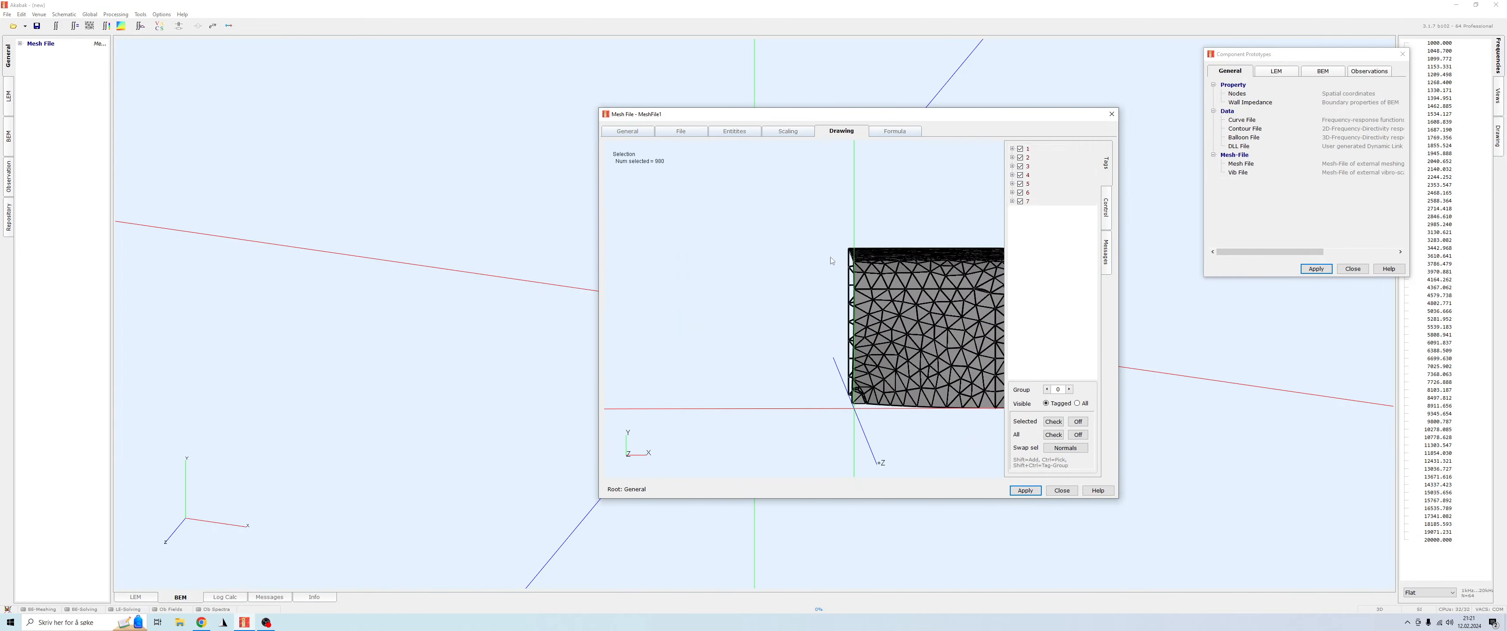
{"action": "right_click_drag", "start_coordinate": [929, 340], "coordinate": [863, 335]}
{"action": "left_click_drag", "start_coordinate": [863, 335], "coordinate": [900, 350]}
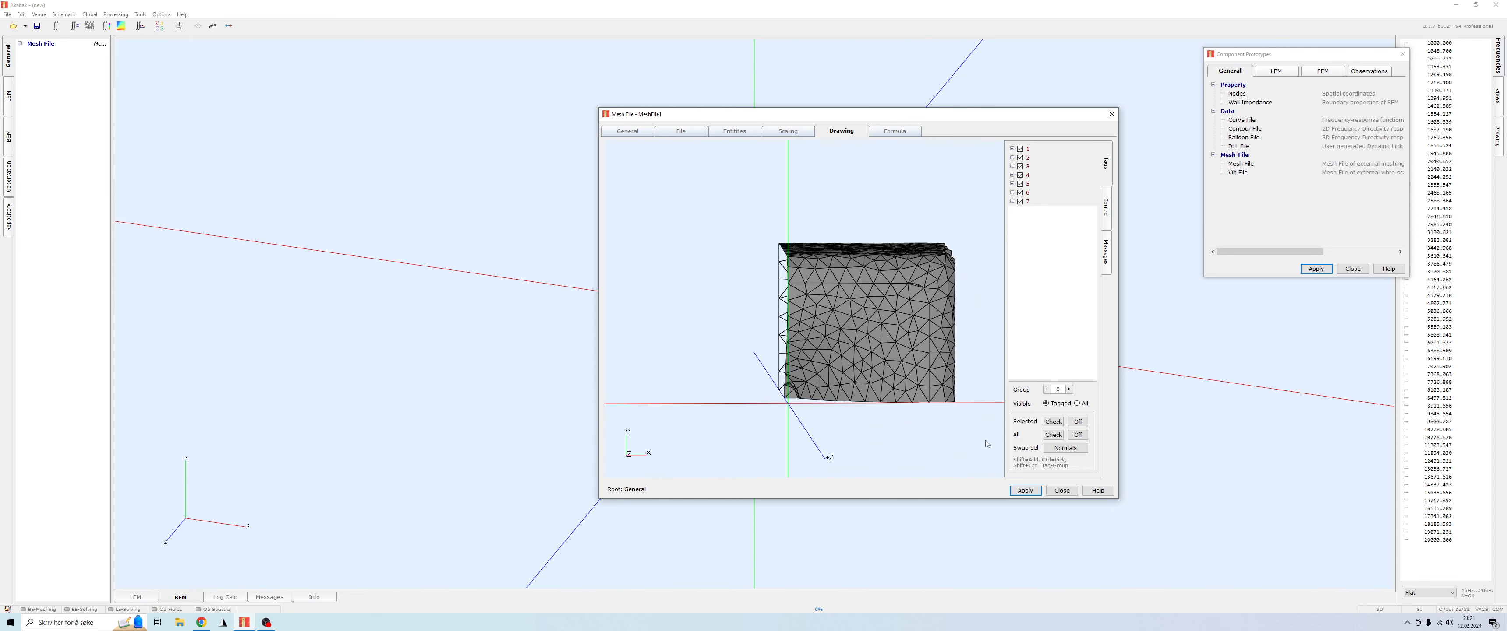
{"action": "left_click", "coordinate": [1026, 491]}
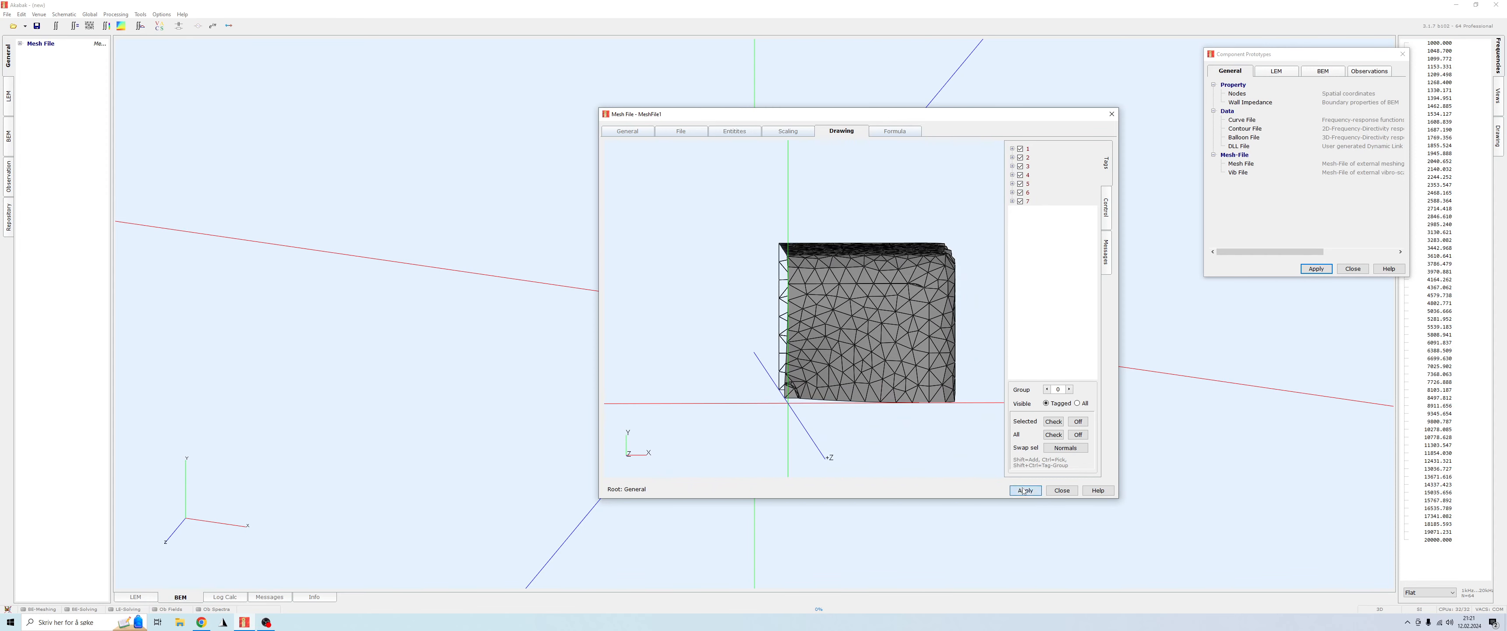
{"action": "left_click", "coordinate": [1062, 490]}
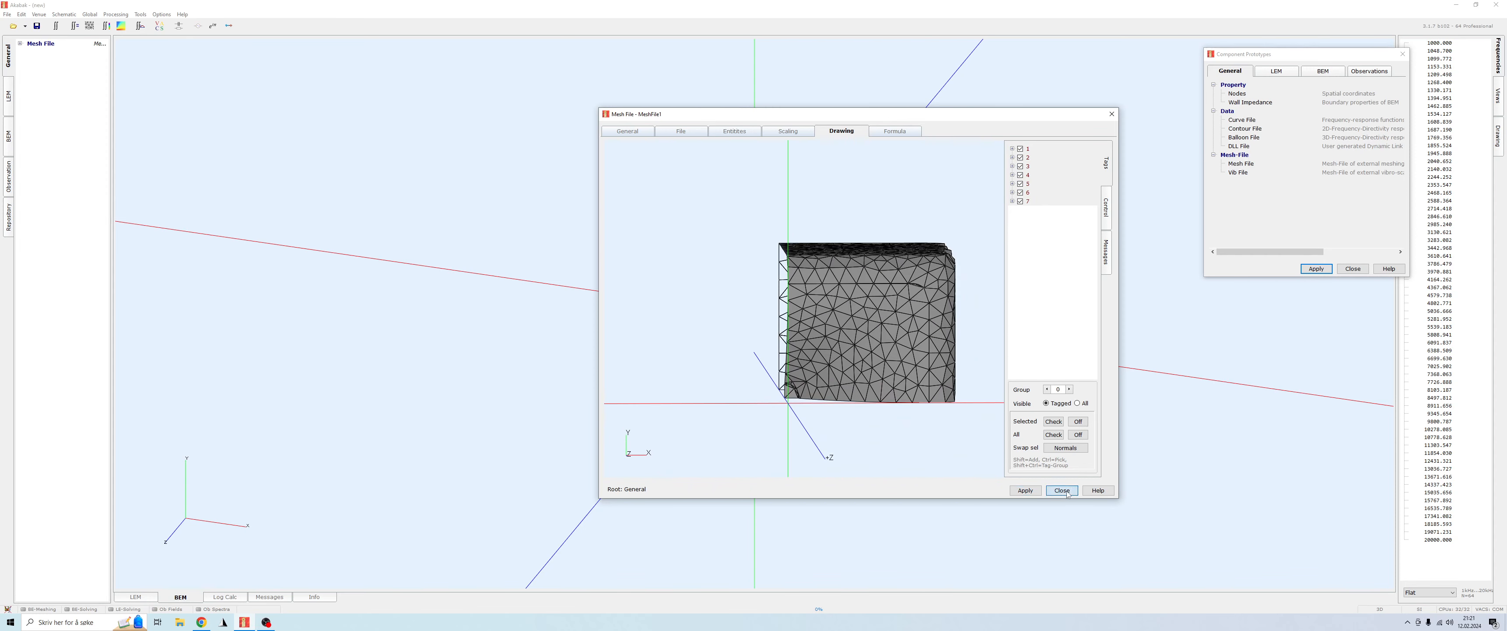
Add a SUBDOMAIN component to the BEM model and apply its domain parameters.
{"action": "left_click", "coordinate": [1324, 71]}
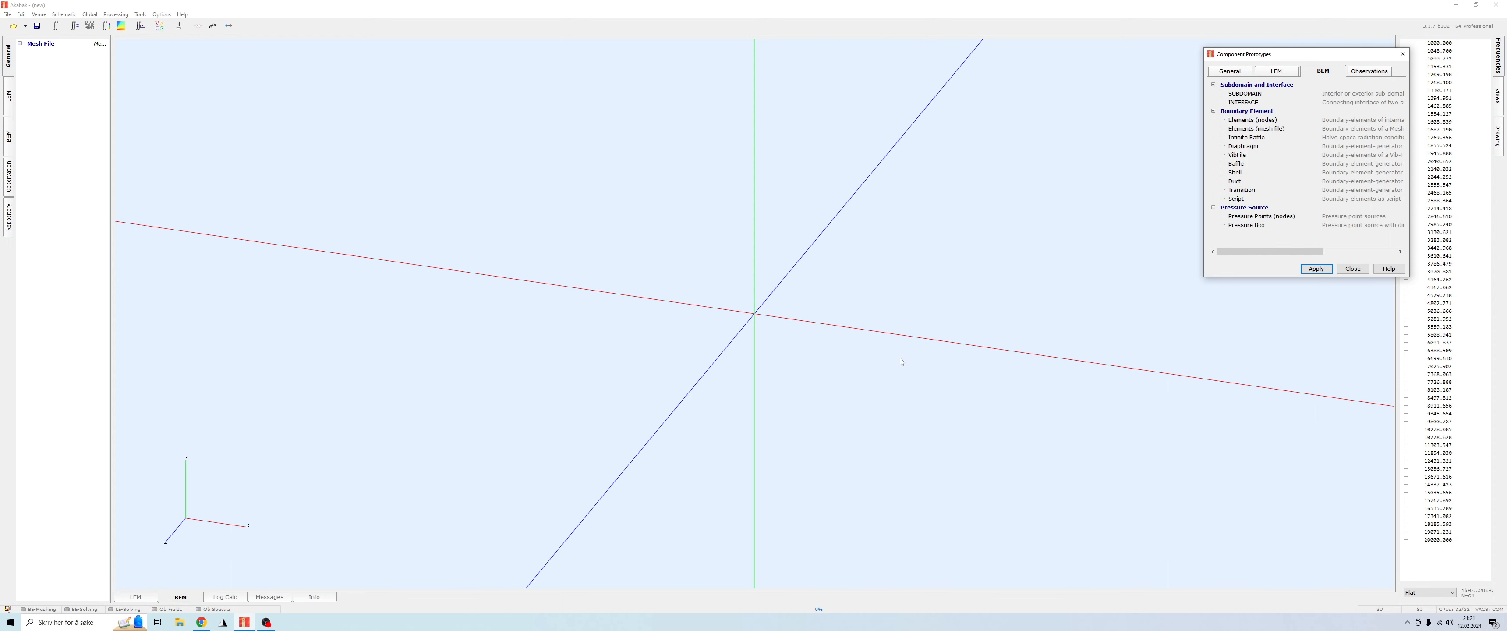
{"action": "left_click_drag", "start_coordinate": [901, 361], "coordinate": [827, 326]}
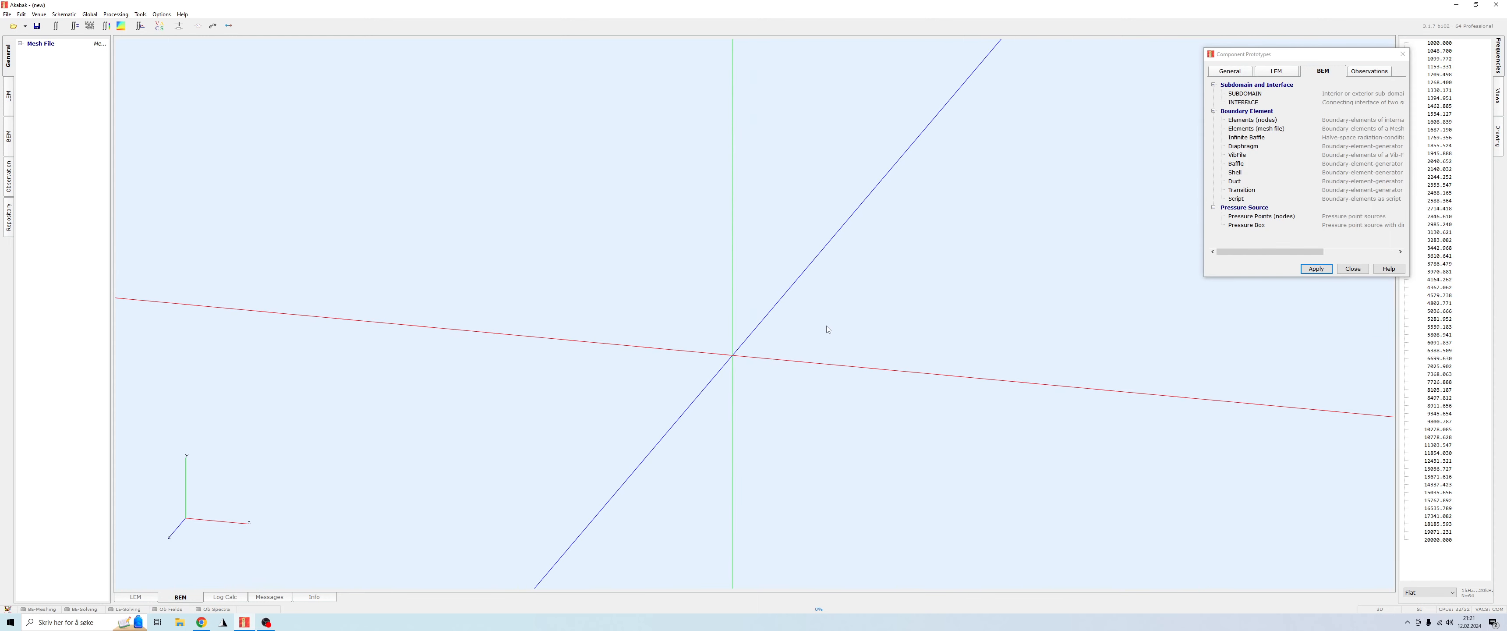
{"action": "left_click", "coordinate": [1245, 94]}
{"action": "double_click", "coordinate": [1254, 95]}
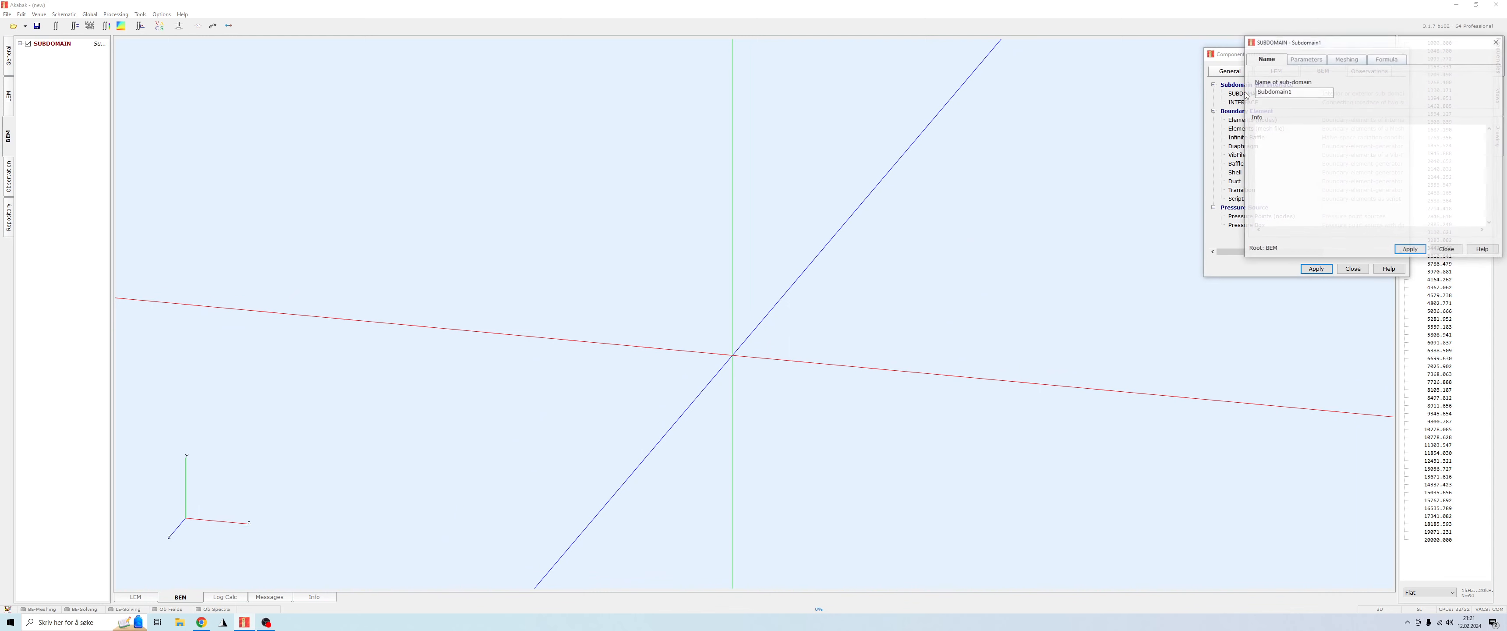
{"action": "left_click_drag", "start_coordinate": [1207, 62], "coordinate": [759, 129]}
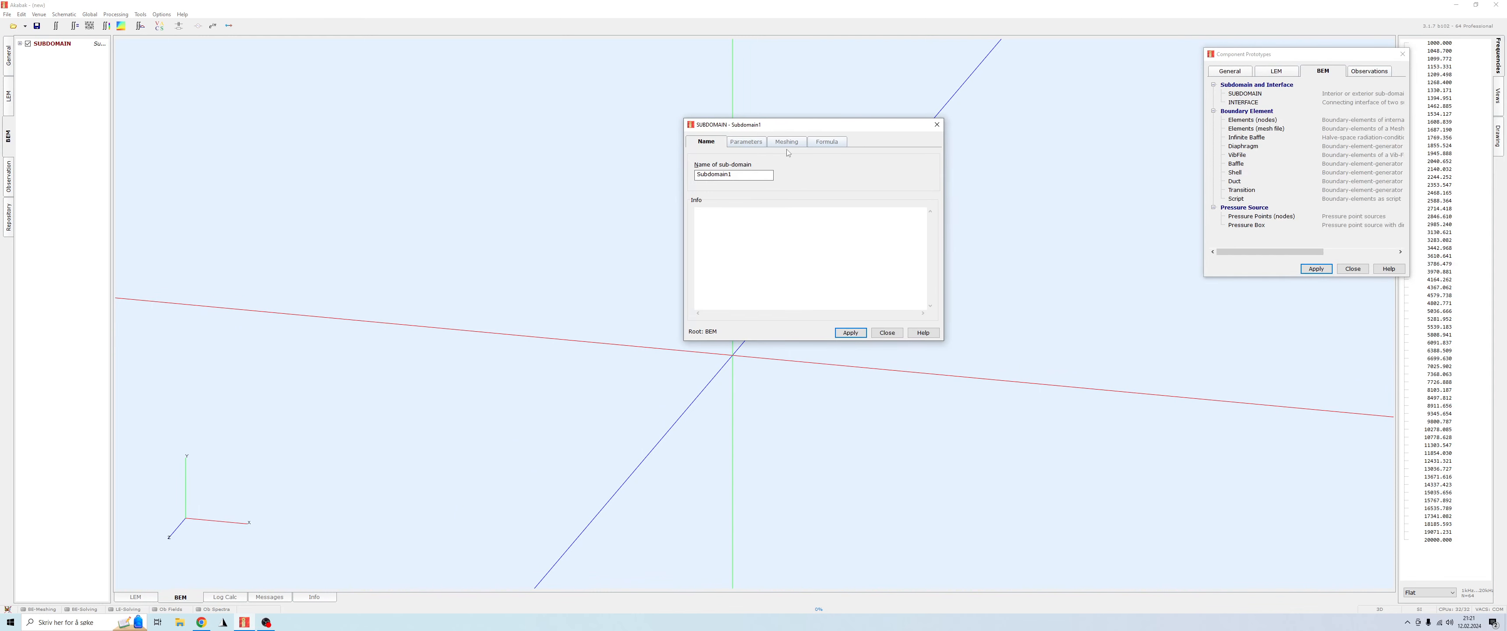
{"action": "left_click", "coordinate": [752, 143]}
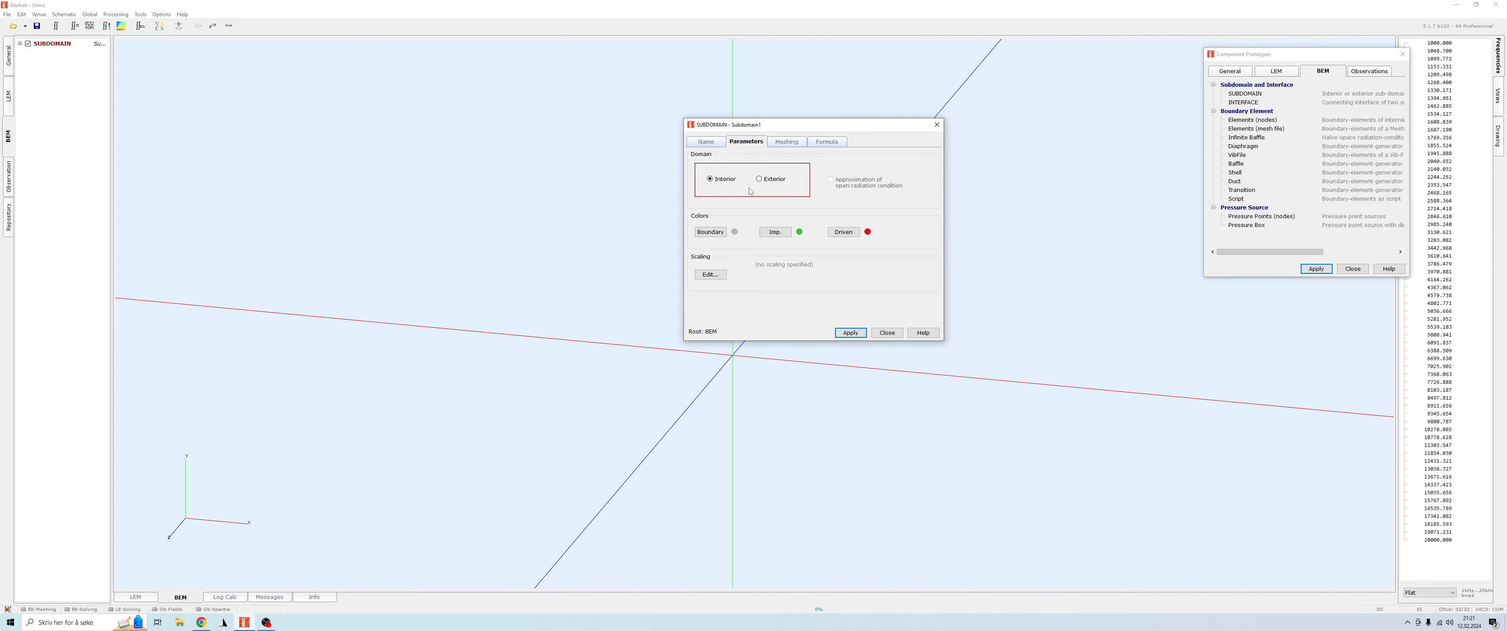
{"action": "left_click", "coordinate": [850, 332]}
{"action": "left_click", "coordinate": [887, 333]}
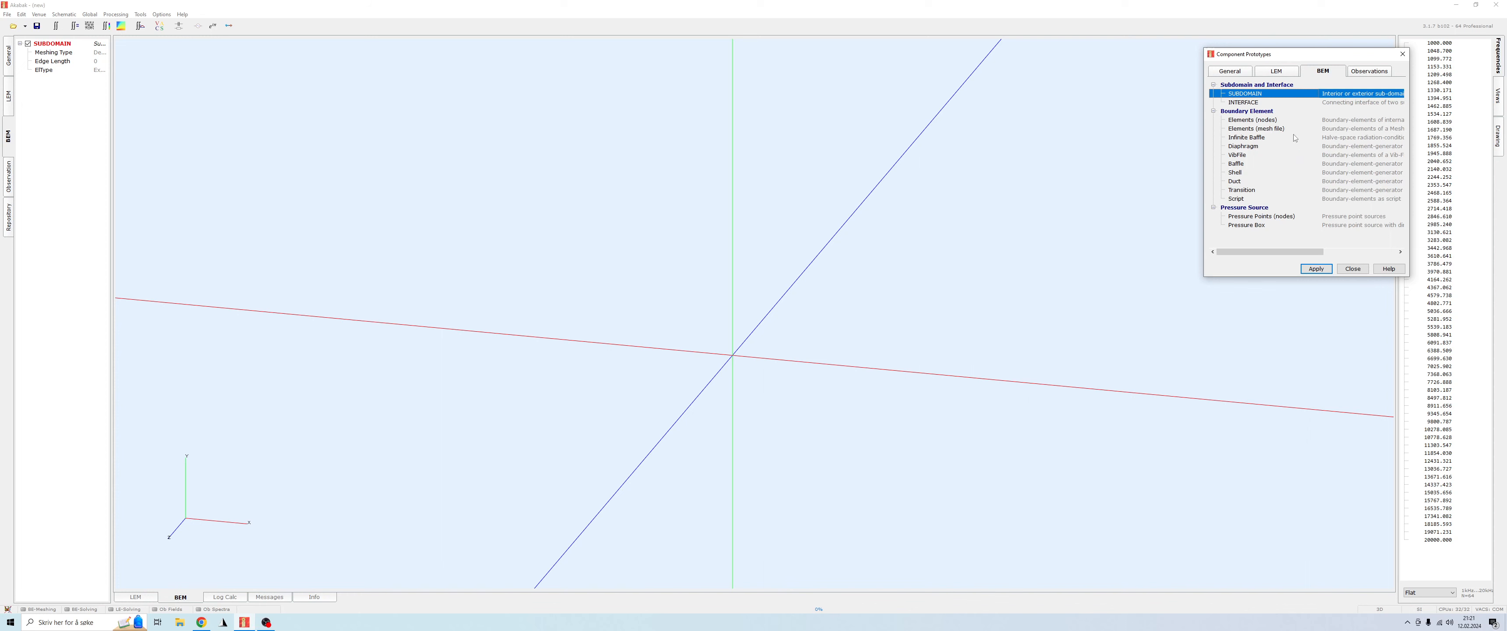
Add an Elements (mesh file) component that references MeshFile1 and show its mesh drawing.
{"action": "left_click", "coordinate": [1258, 129]}
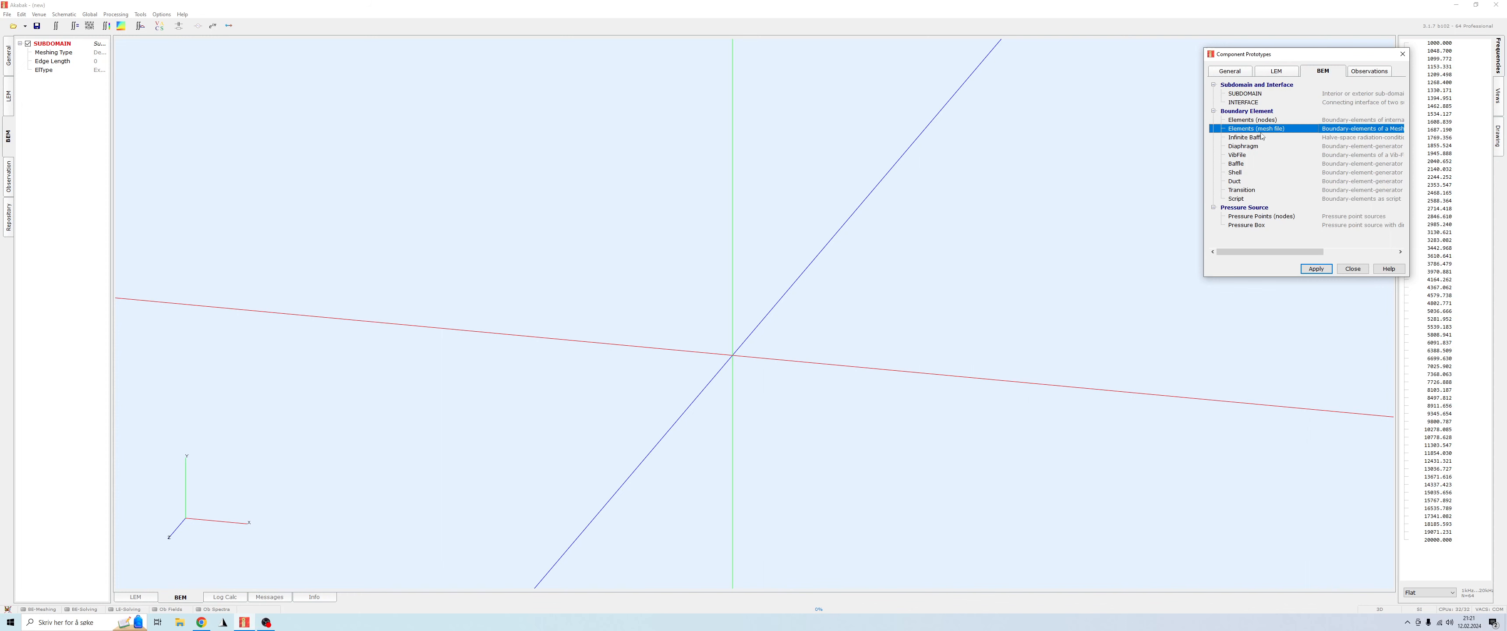
{"action": "double_click", "coordinate": [1258, 129]}
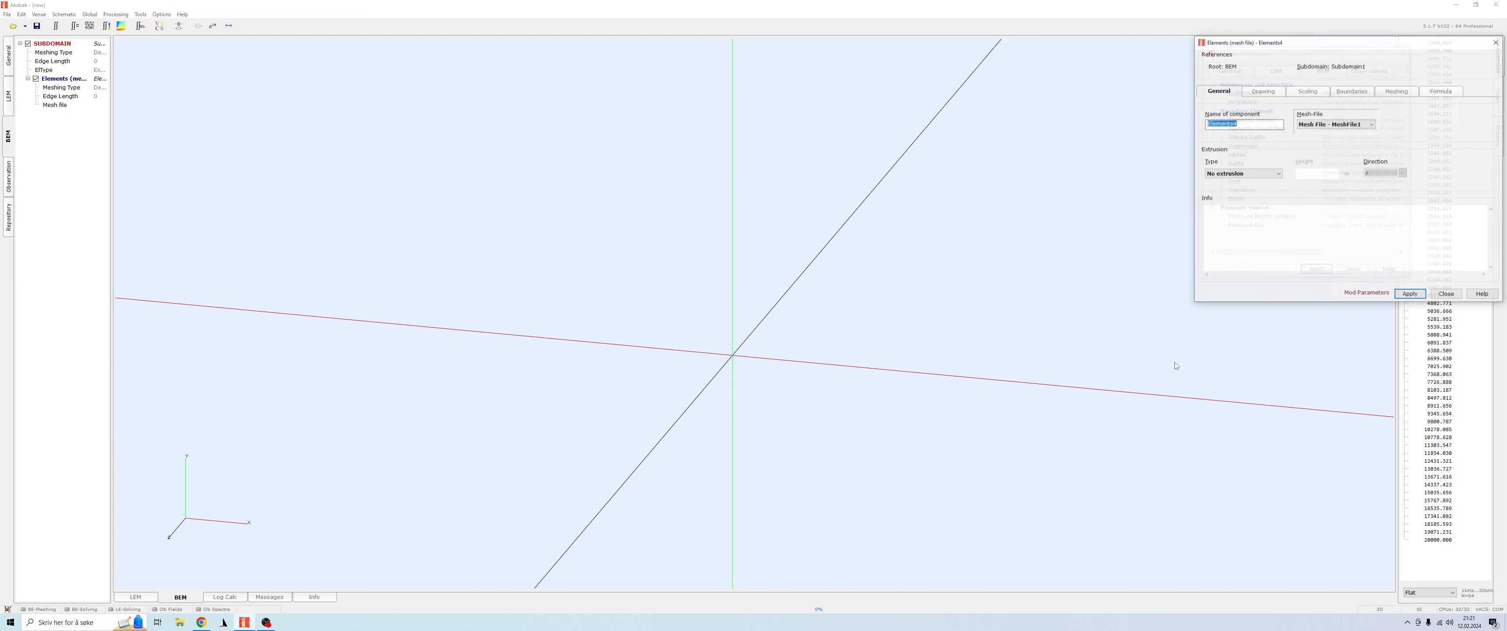
{"action": "left_click_drag", "start_coordinate": [1332, 47], "coordinate": [973, 88]}
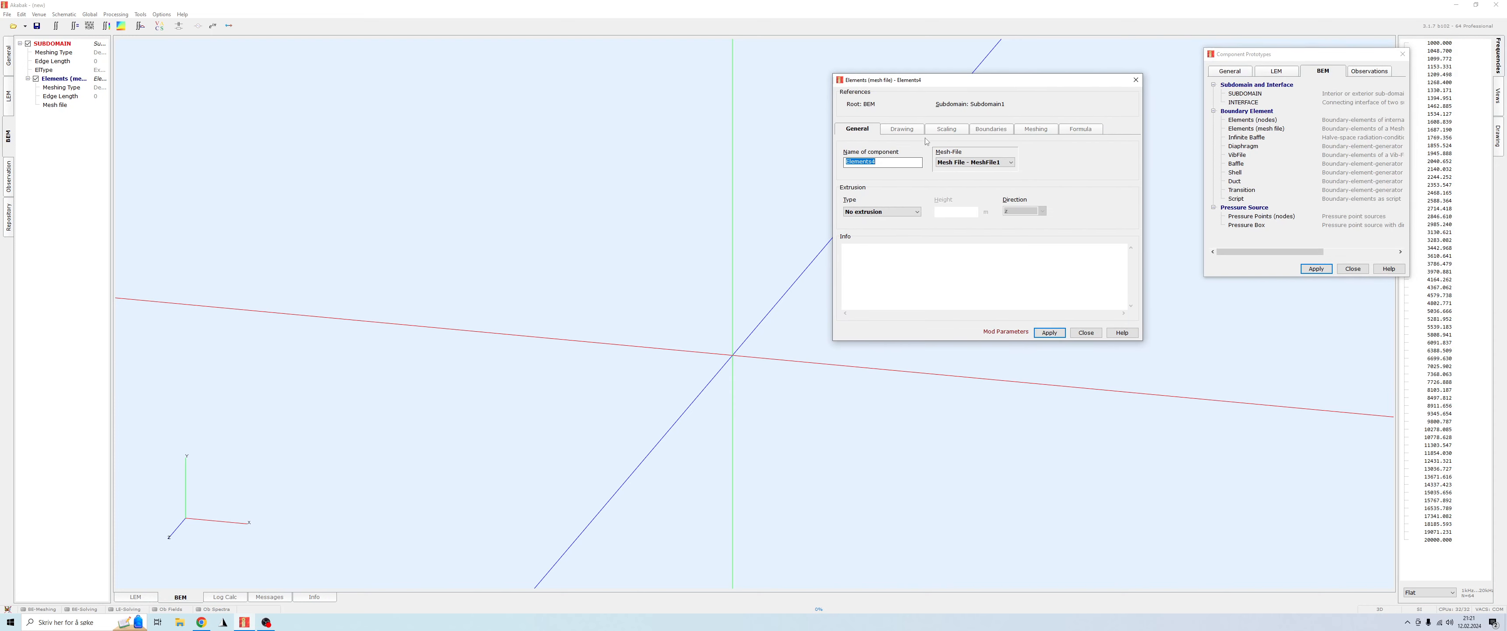
{"action": "left_click", "coordinate": [904, 130]}
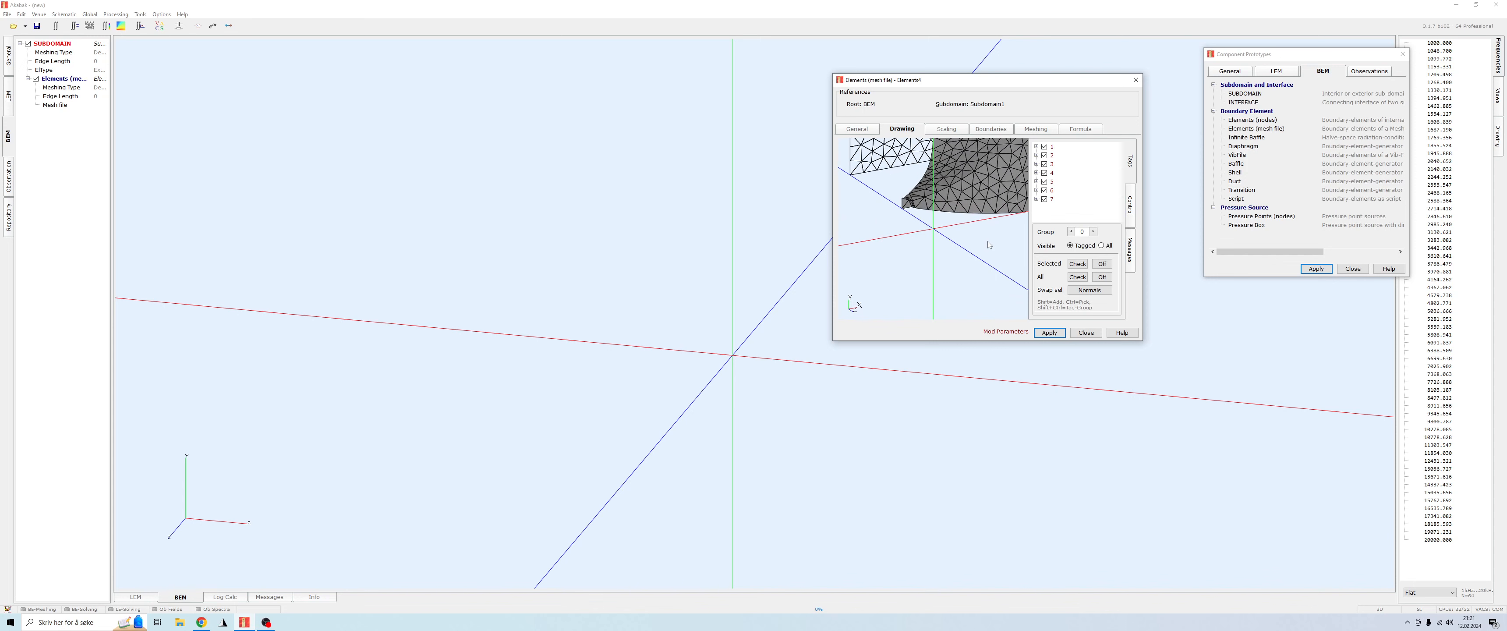
Exclude the small surface with tag 6 from the mesh-file elements, apply, and inspect the mesh in the BEM view.
{"action": "scroll", "coordinate": [935, 229], "scroll_direction": "up", "scroll_amount": 8}
{"action": "left_click_drag", "start_coordinate": [987, 242], "coordinate": [936, 260]}
{"action": "left_click", "coordinate": [892, 256], "text": "ctrl"}
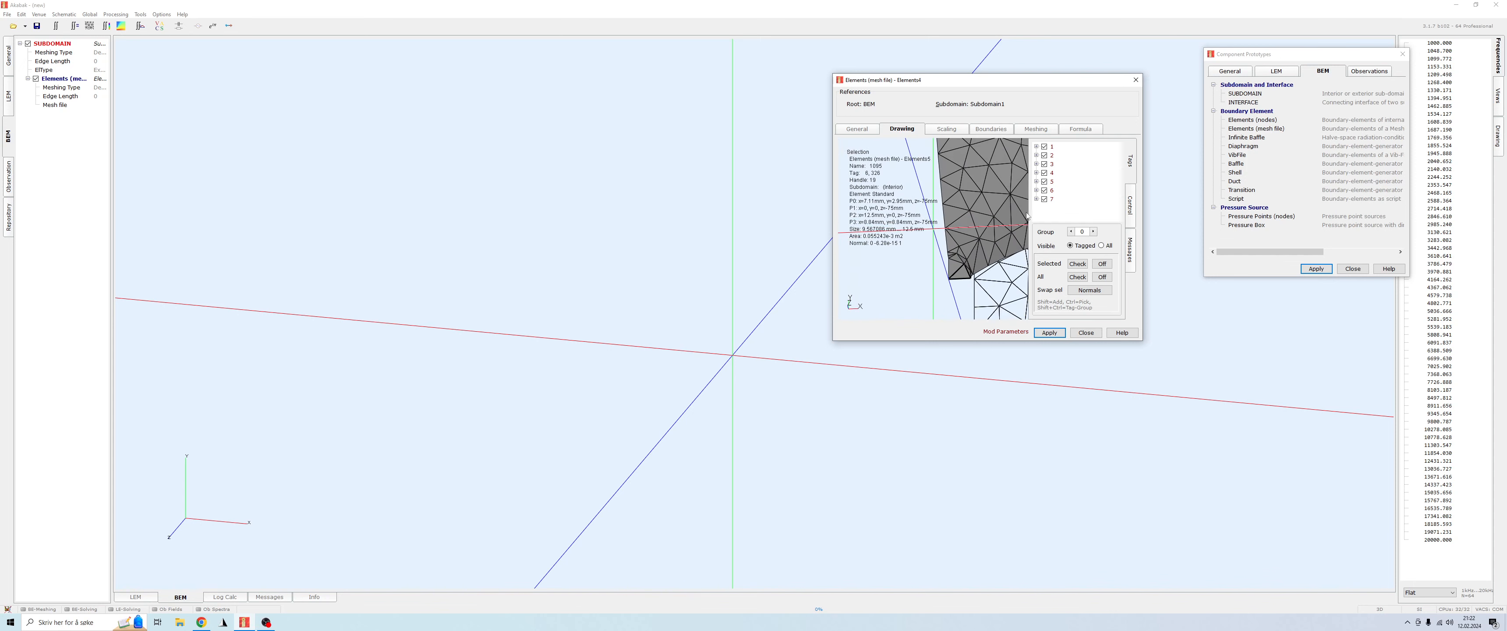
{"action": "left_click", "coordinate": [1044, 190]}
{"action": "left_click_drag", "start_coordinate": [984, 225], "coordinate": [971, 250]}
{"action": "scroll", "coordinate": [977, 256], "scroll_direction": "down", "scroll_amount": 8}
{"action": "right_click_drag", "start_coordinate": [971, 251], "coordinate": [957, 269]}
{"action": "left_click_drag", "start_coordinate": [958, 268], "coordinate": [921, 257]}
{"action": "left_click", "coordinate": [1049, 332]}
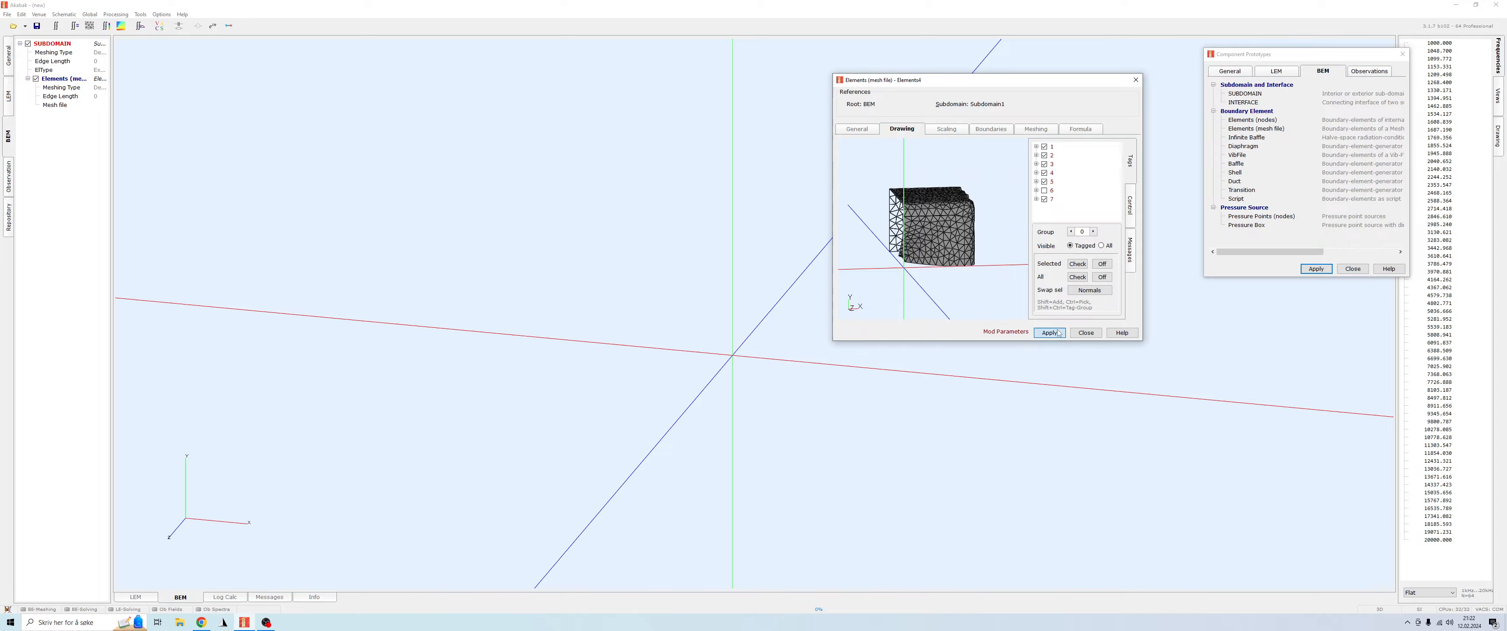
{"action": "left_click_drag", "start_coordinate": [759, 389], "coordinate": [1505, 397]}
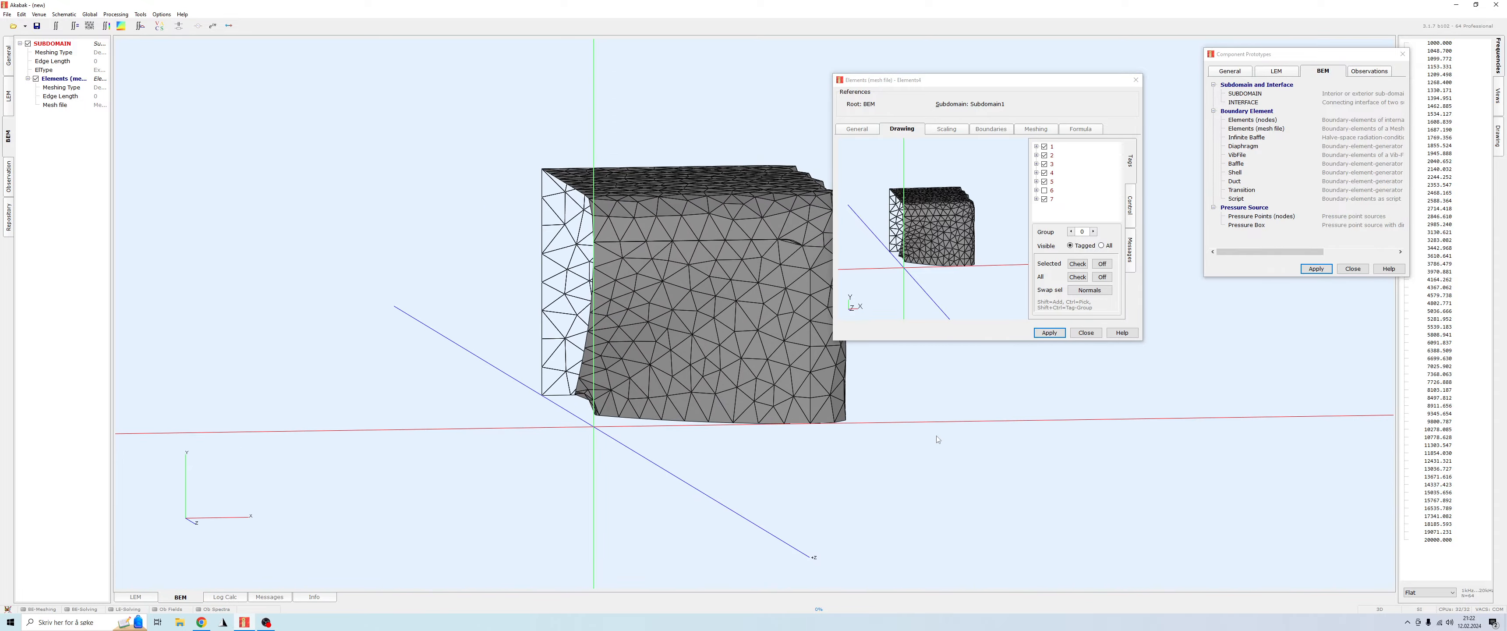
{"action": "left_click", "coordinate": [644, 272]}
{"action": "left_click_drag", "start_coordinate": [746, 431], "coordinate": [1141, 382]}
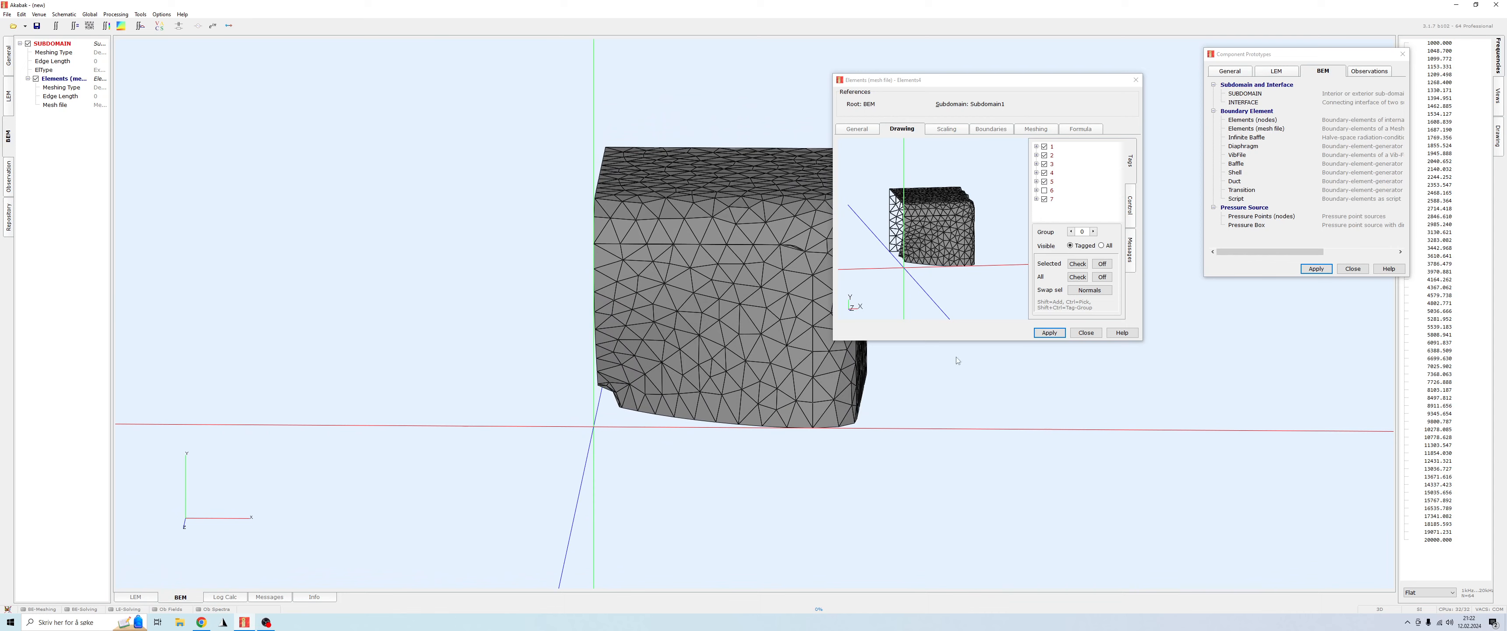
{"action": "left_click", "coordinate": [1086, 333]}
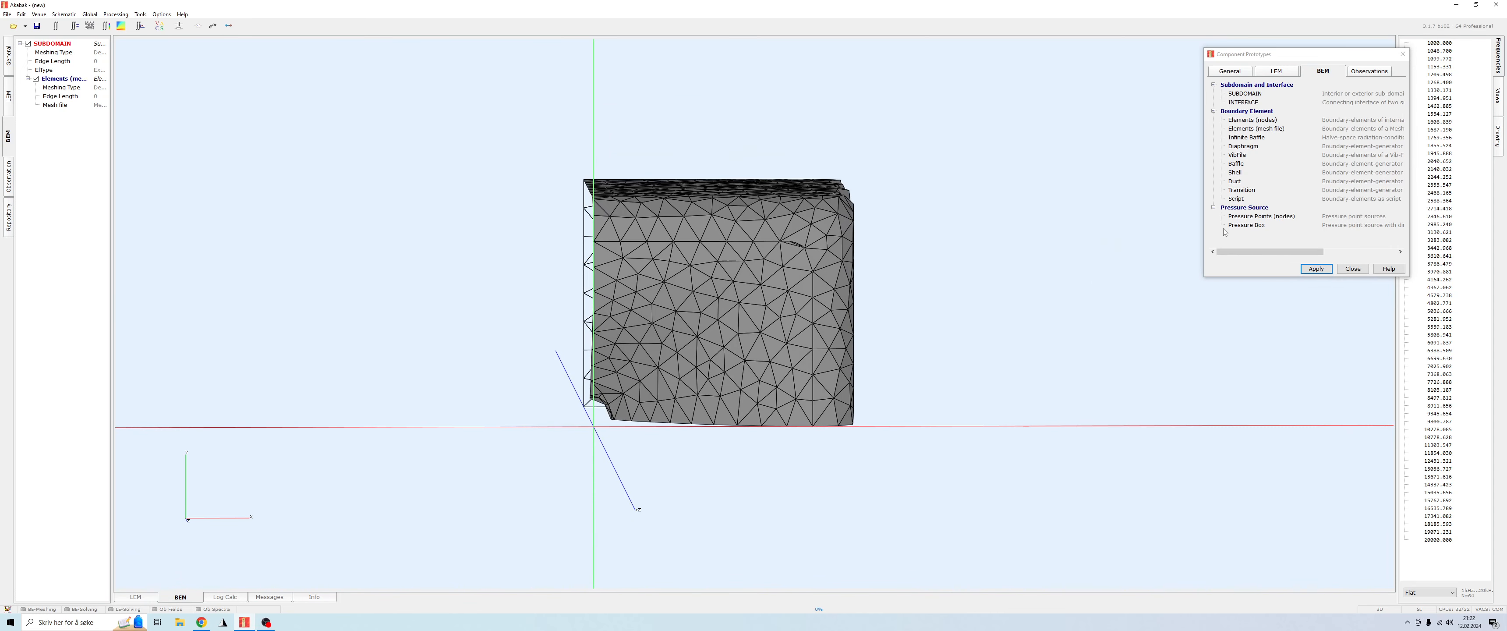
Add a second Elements (mesh file) component to the subdomain.
{"action": "left_click", "coordinate": [1261, 130]}
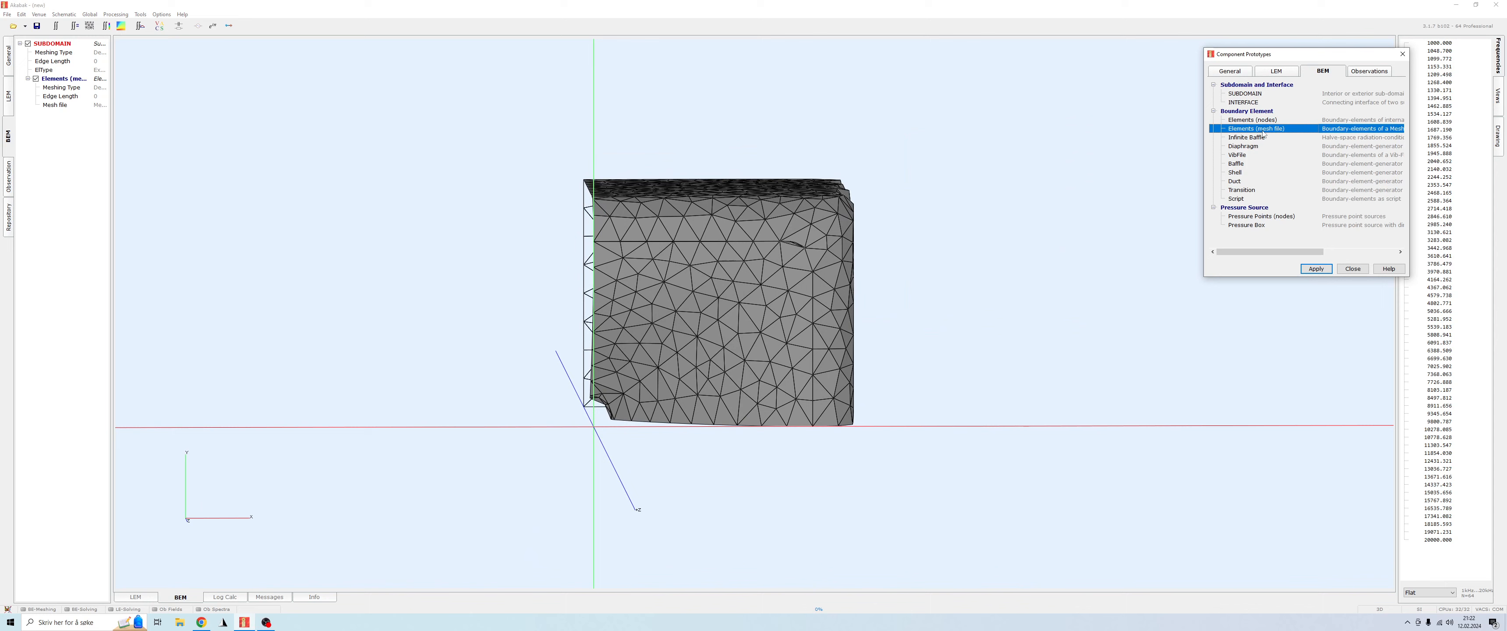
{"action": "double_click", "coordinate": [1258, 131]}
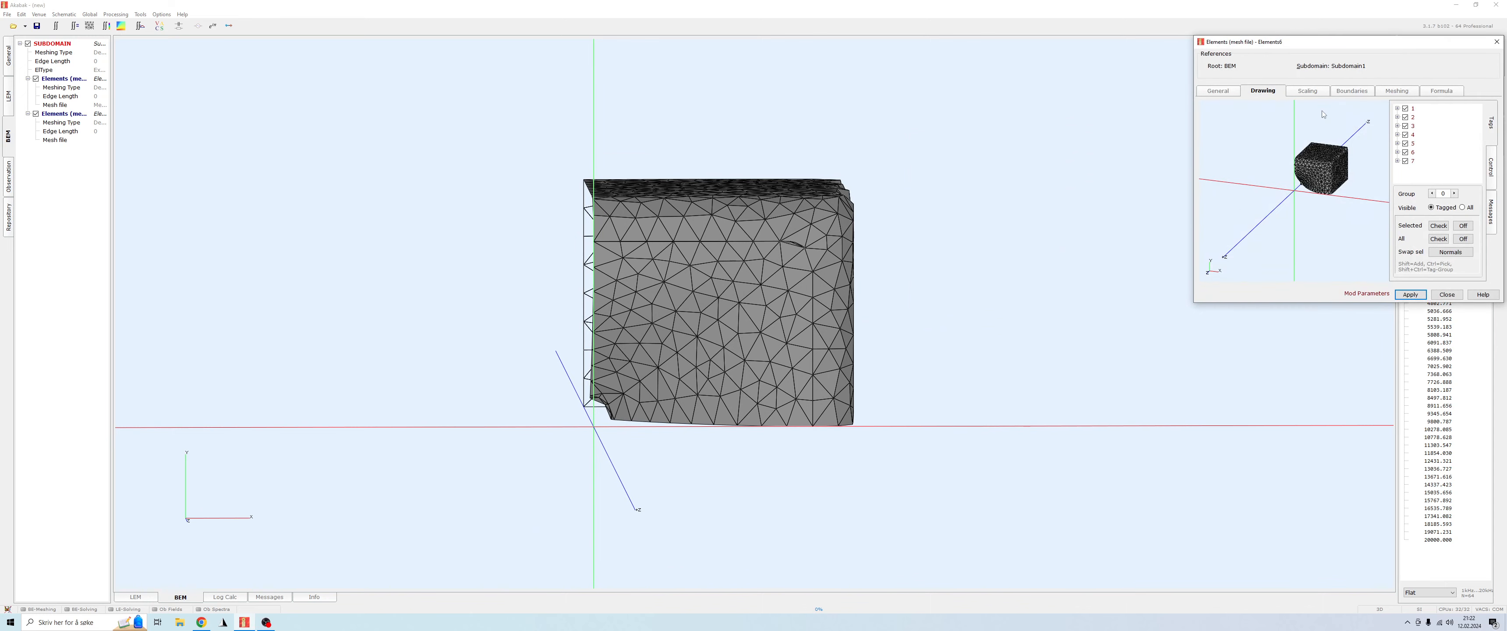
{"action": "left_click_drag", "start_coordinate": [1219, 234], "coordinate": [1501, 251]}
Include only tag 6 in the second mesh-file elements component by disabling all other tags.
{"action": "scroll", "coordinate": [1357, 242], "scroll_direction": "up", "scroll_amount": 10}
{"action": "left_click", "coordinate": [1462, 238]}
{"action": "left_click", "coordinate": [1405, 152]}
{"action": "left_click_drag", "start_coordinate": [1357, 171], "coordinate": [1290, 179]}
{"action": "scroll", "coordinate": [1249, 188], "scroll_direction": "up", "scroll_amount": 5}
{"action": "right_click_drag", "start_coordinate": [1290, 178], "coordinate": [1355, 276]}
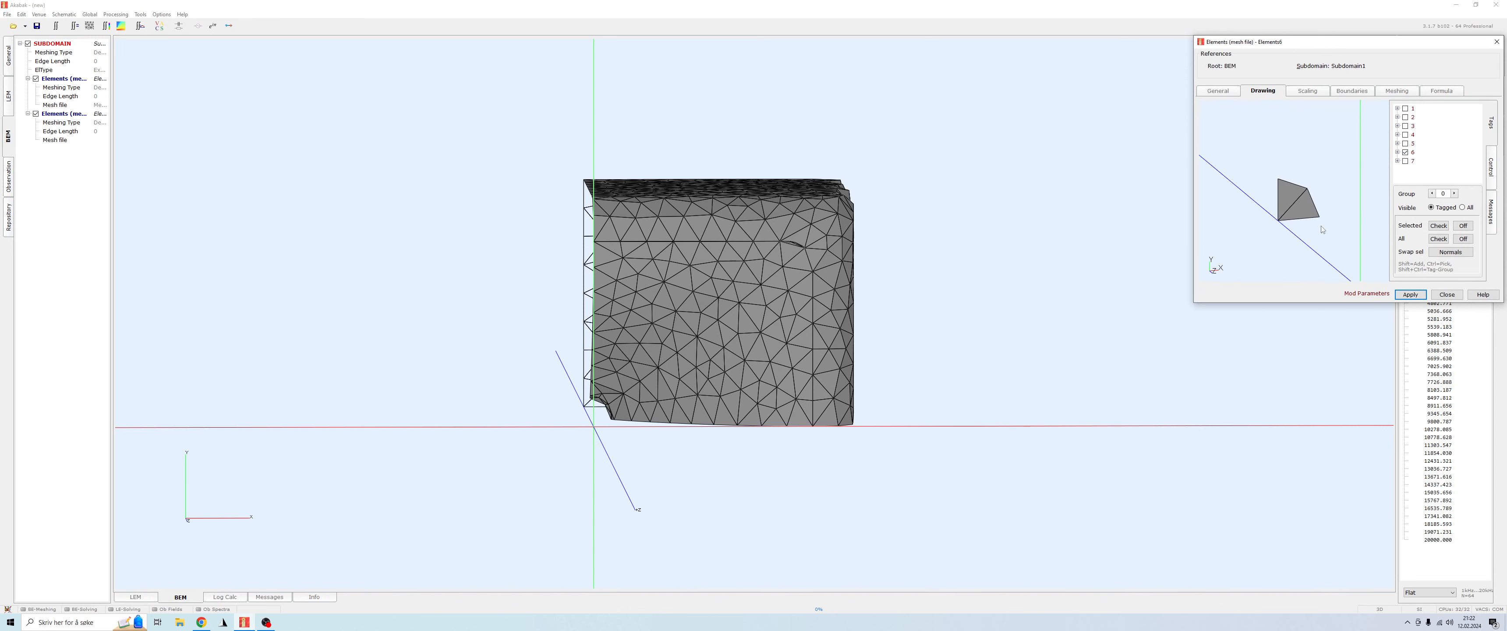
{"action": "left_click_drag", "start_coordinate": [1355, 277], "coordinate": [1312, 202]}
{"action": "scroll", "coordinate": [1312, 201], "scroll_direction": "up", "scroll_amount": 1}
{"action": "scroll", "coordinate": [1312, 202], "scroll_direction": "down", "scroll_amount": 6}
{"action": "right_click_drag", "start_coordinate": [1346, 232], "coordinate": [1303, 195]}
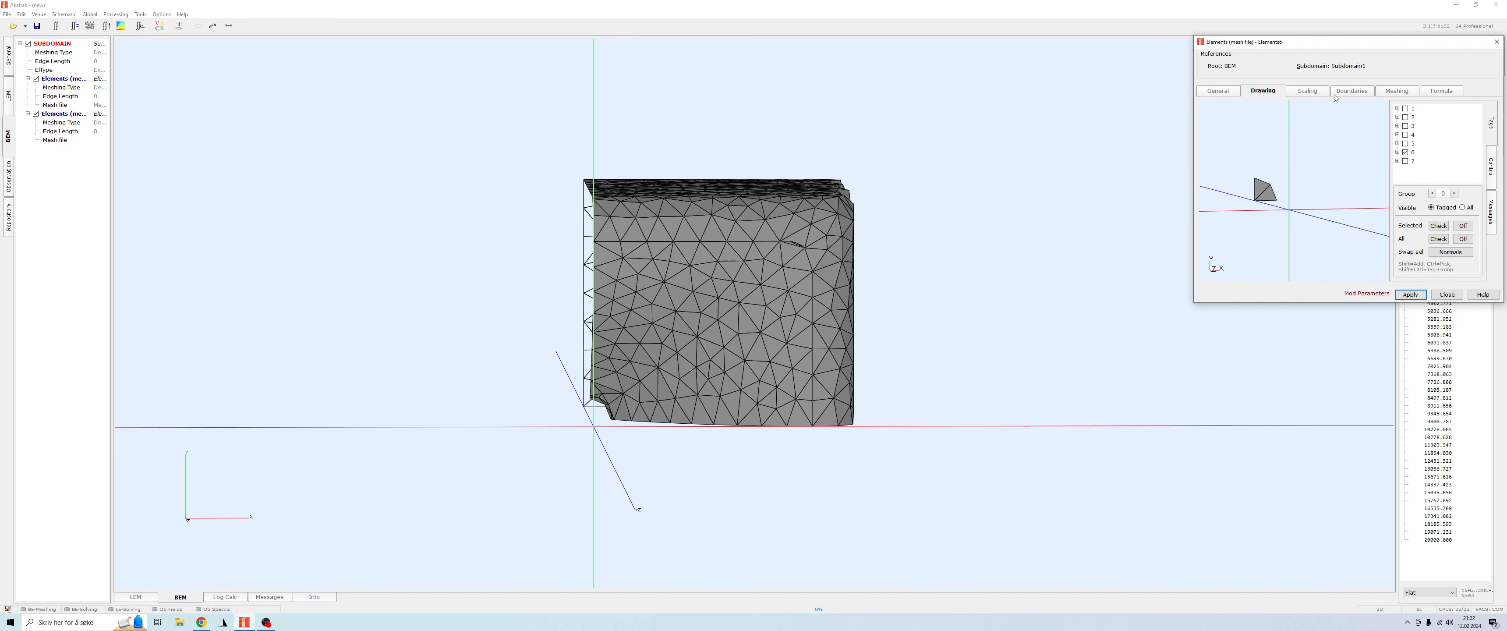
Set the boundary type of the tag 6 elements to Driven and apply it.
{"action": "left_click", "coordinate": [1339, 92]}
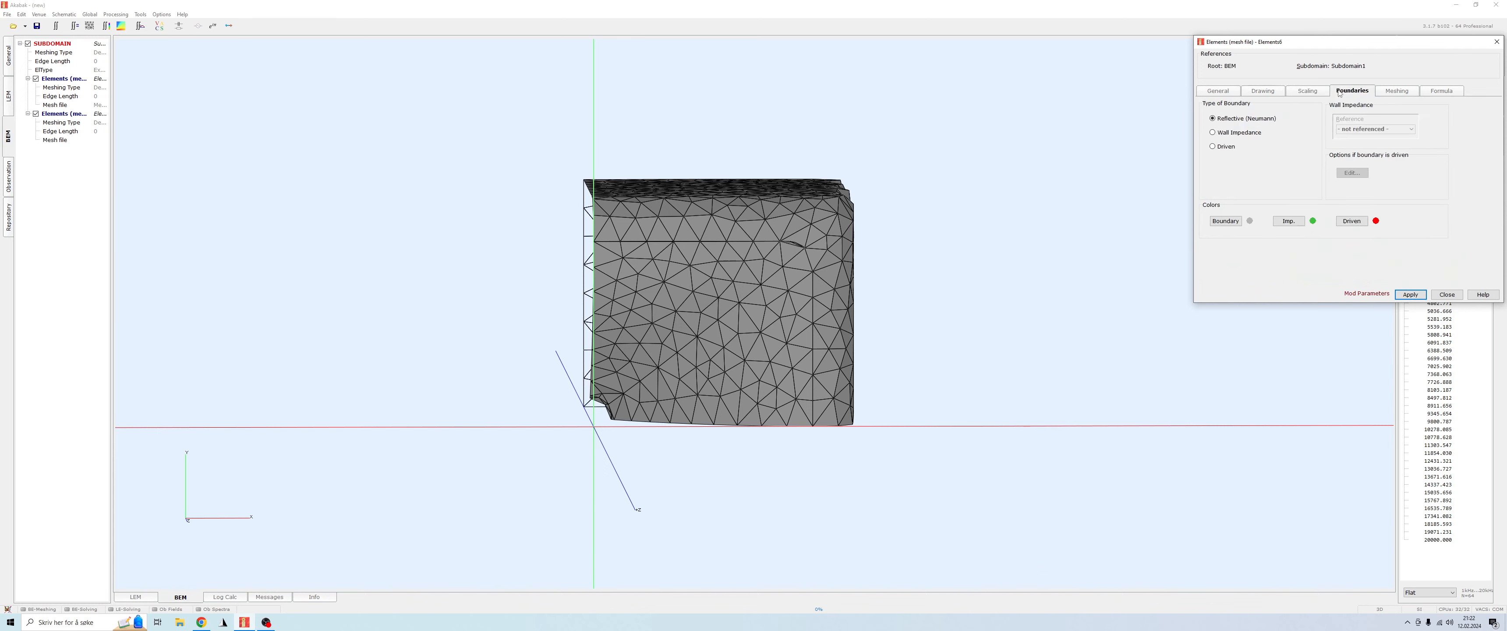
{"action": "left_click", "coordinate": [1220, 147]}
{"action": "left_click", "coordinate": [1403, 295]}
Examine the driven surface and its position on the full mesh in the BEM view.
{"action": "left_click_drag", "start_coordinate": [756, 441], "coordinate": [556, 480]}
{"action": "right_click_drag", "start_coordinate": [556, 480], "coordinate": [828, 465]}
{"action": "scroll", "coordinate": [838, 474], "scroll_direction": "up", "scroll_amount": 7}
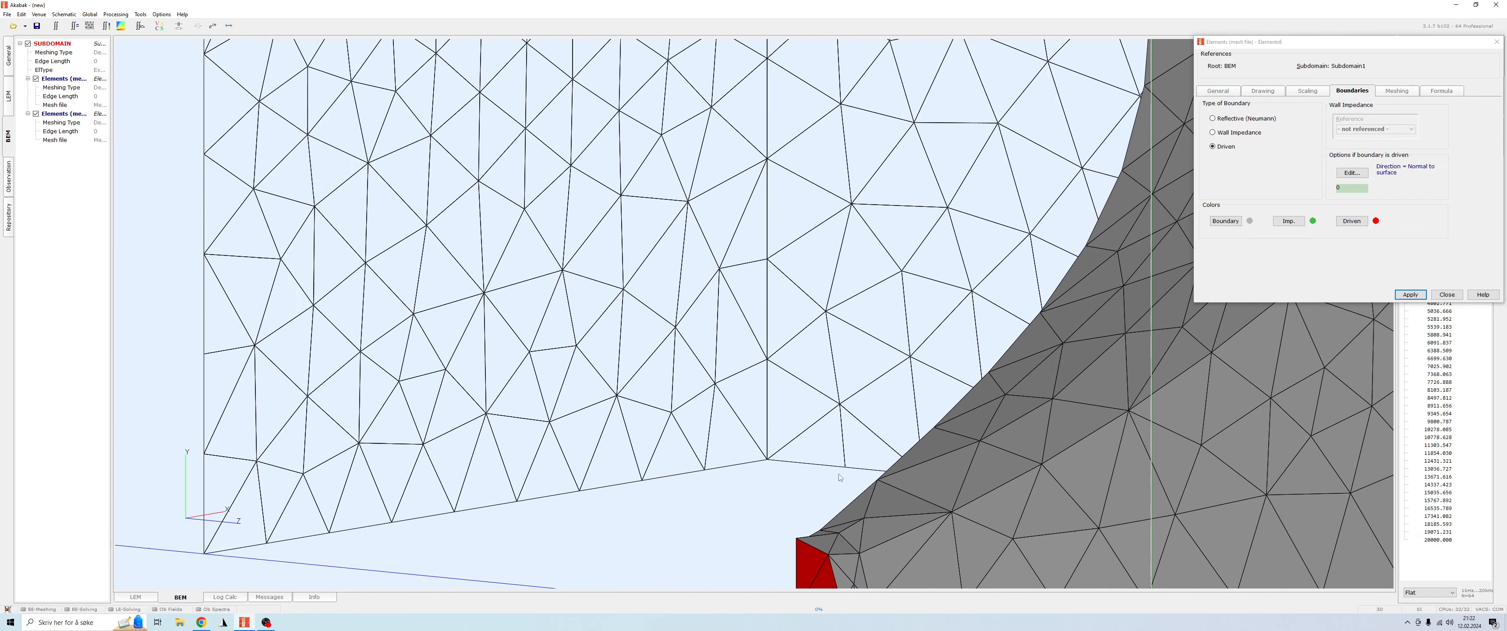
{"action": "right_click_drag", "start_coordinate": [894, 505], "coordinate": [893, 304]}
{"action": "scroll", "coordinate": [895, 304], "scroll_direction": "up", "scroll_amount": 5}
{"action": "right_click_drag", "start_coordinate": [934, 466], "coordinate": [883, 327]}
{"action": "left_click", "coordinate": [818, 324]}
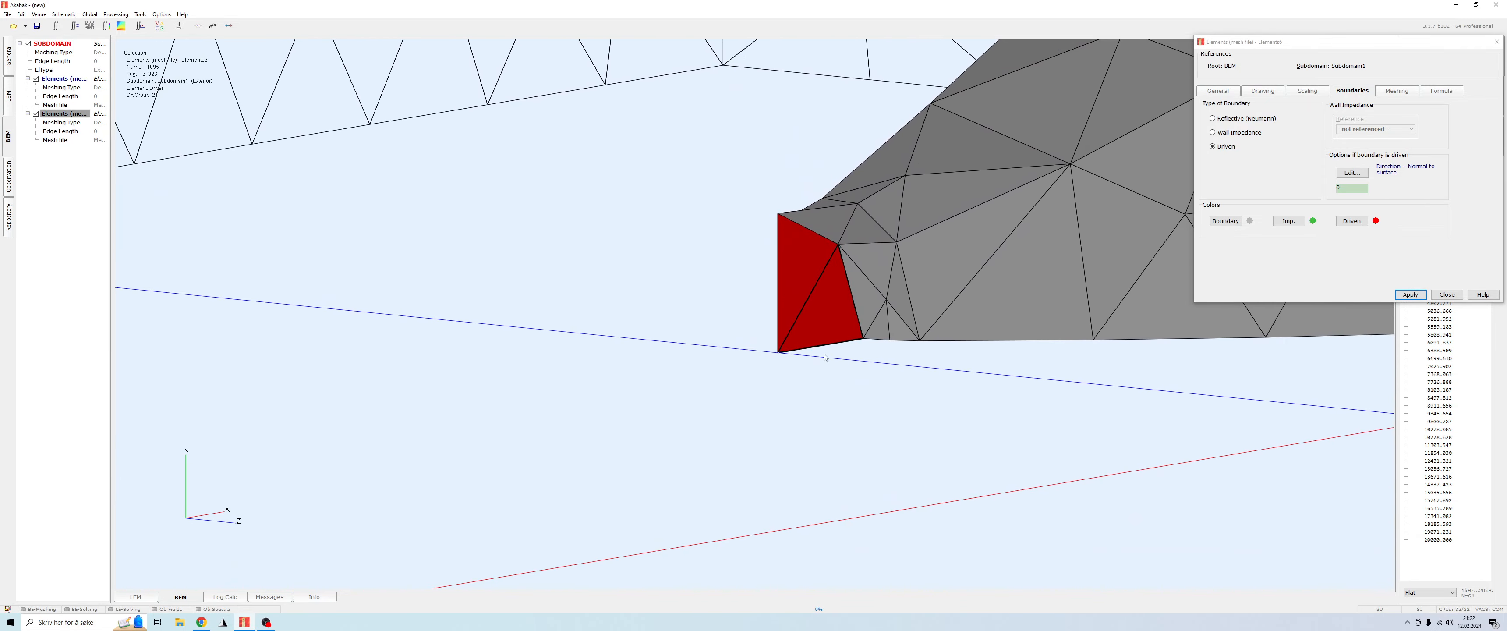
{"action": "scroll", "coordinate": [819, 319], "scroll_direction": "down", "scroll_amount": 6}
{"action": "left_click", "coordinate": [986, 340]}
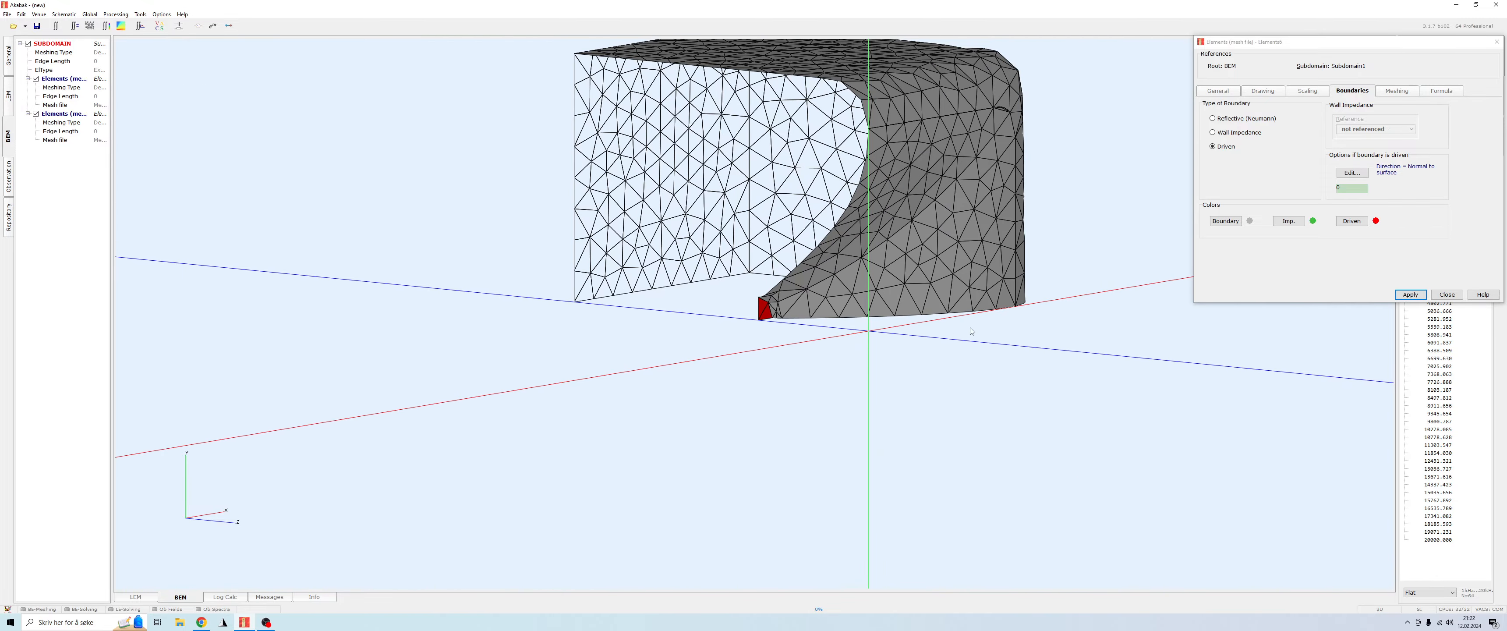
{"action": "left_click_drag", "start_coordinate": [986, 339], "coordinate": [759, 336]}
{"action": "left_click_drag", "start_coordinate": [1001, 388], "coordinate": [996, 376]}
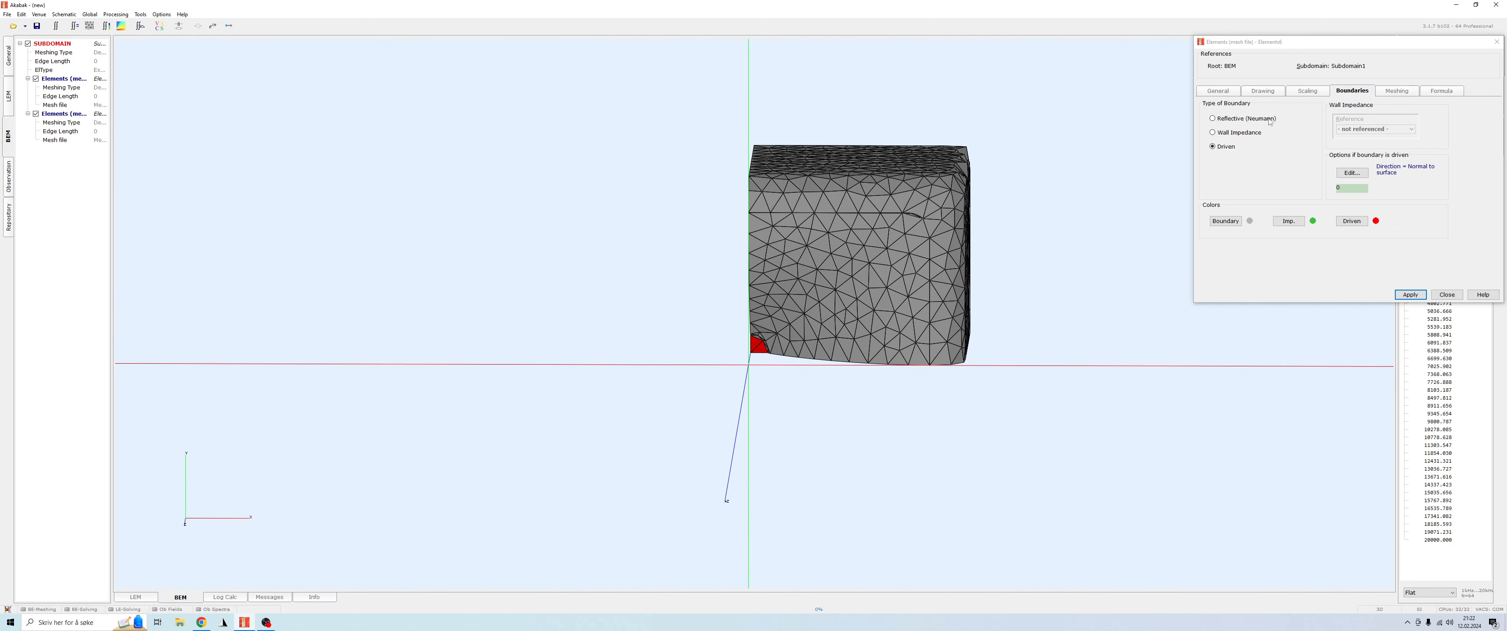
Name the driven mesh-file elements component Diaphragm, apply it, and close the component settings and prototype list.
{"action": "left_click", "coordinate": [1220, 91]}
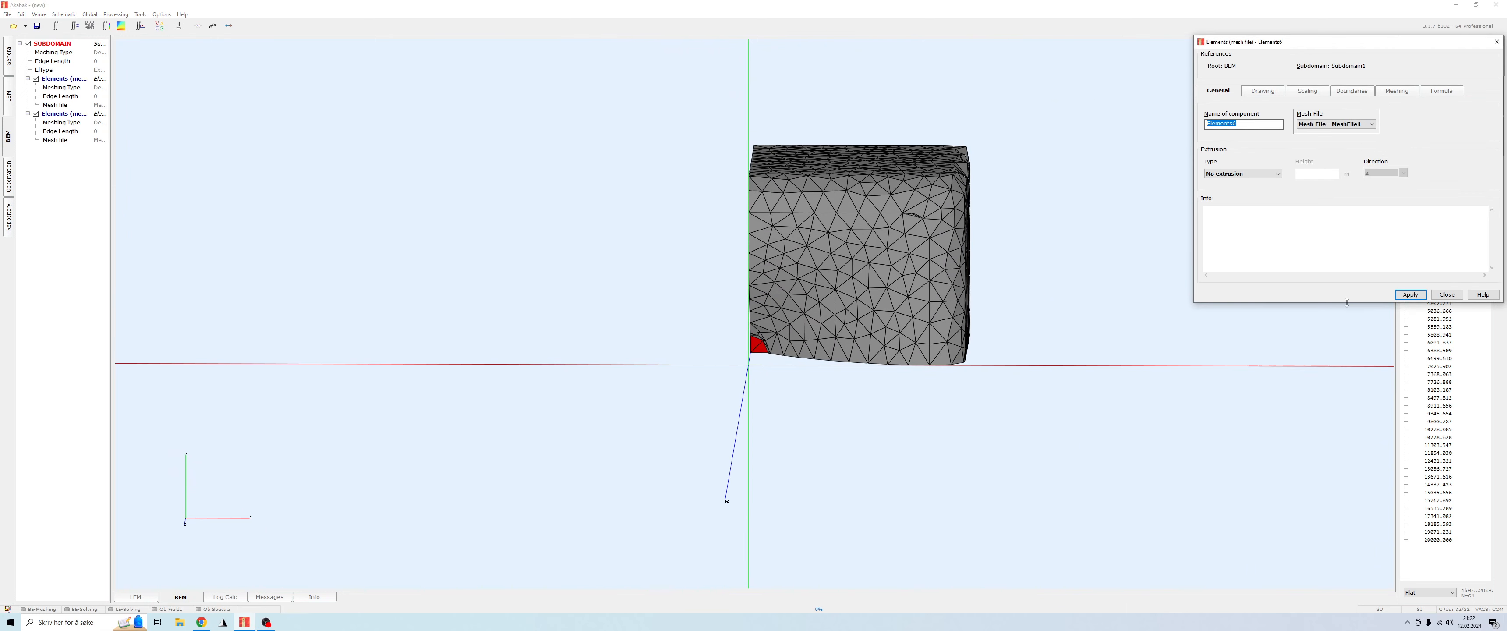
{"action": "type", "text": "Diaphragm"}
{"action": "left_click", "coordinate": [1411, 294]}
{"action": "left_click", "coordinate": [1447, 295]}
{"action": "left_click", "coordinate": [880, 237]}
{"action": "left_click_drag", "start_coordinate": [1029, 305], "coordinate": [1003, 336]}
{"action": "left_click", "coordinate": [1035, 331]}
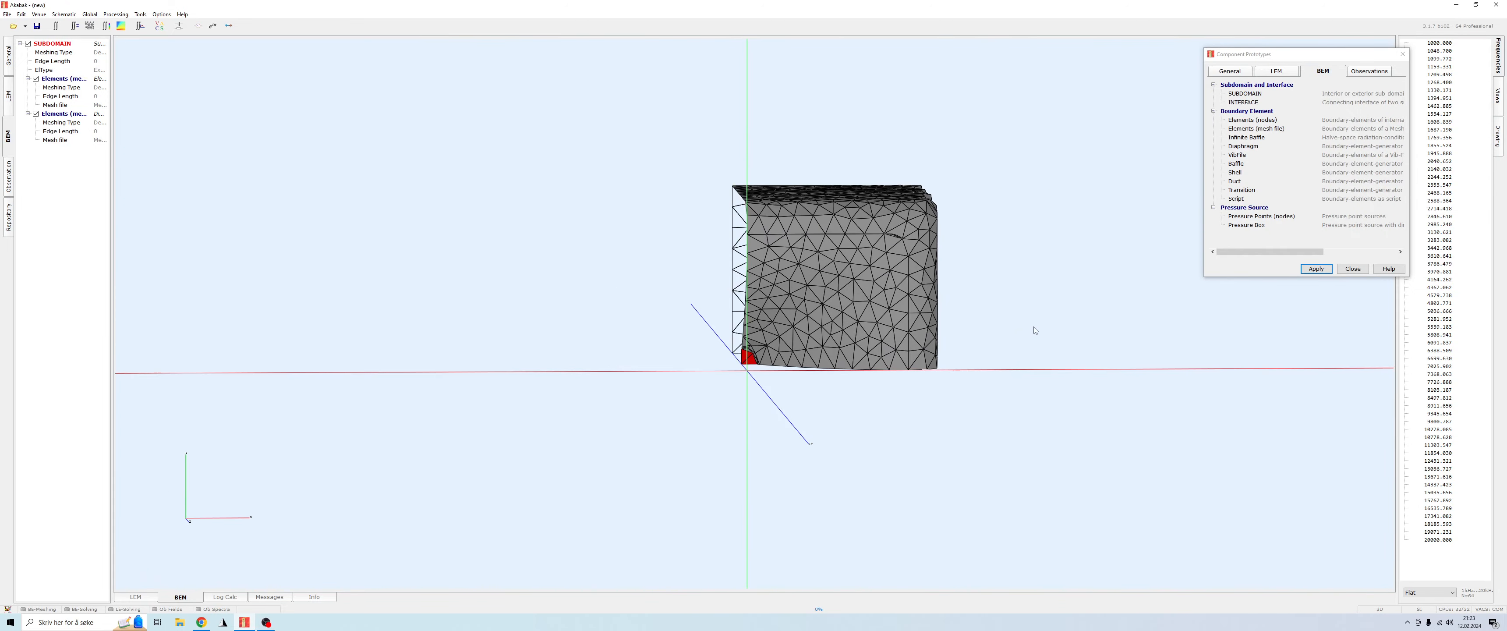
{"action": "left_click", "coordinate": [1352, 268]}
Set the symmetry in the global BEM parameters to xy.
{"action": "left_click_drag", "start_coordinate": [841, 439], "coordinate": [207, 194]}
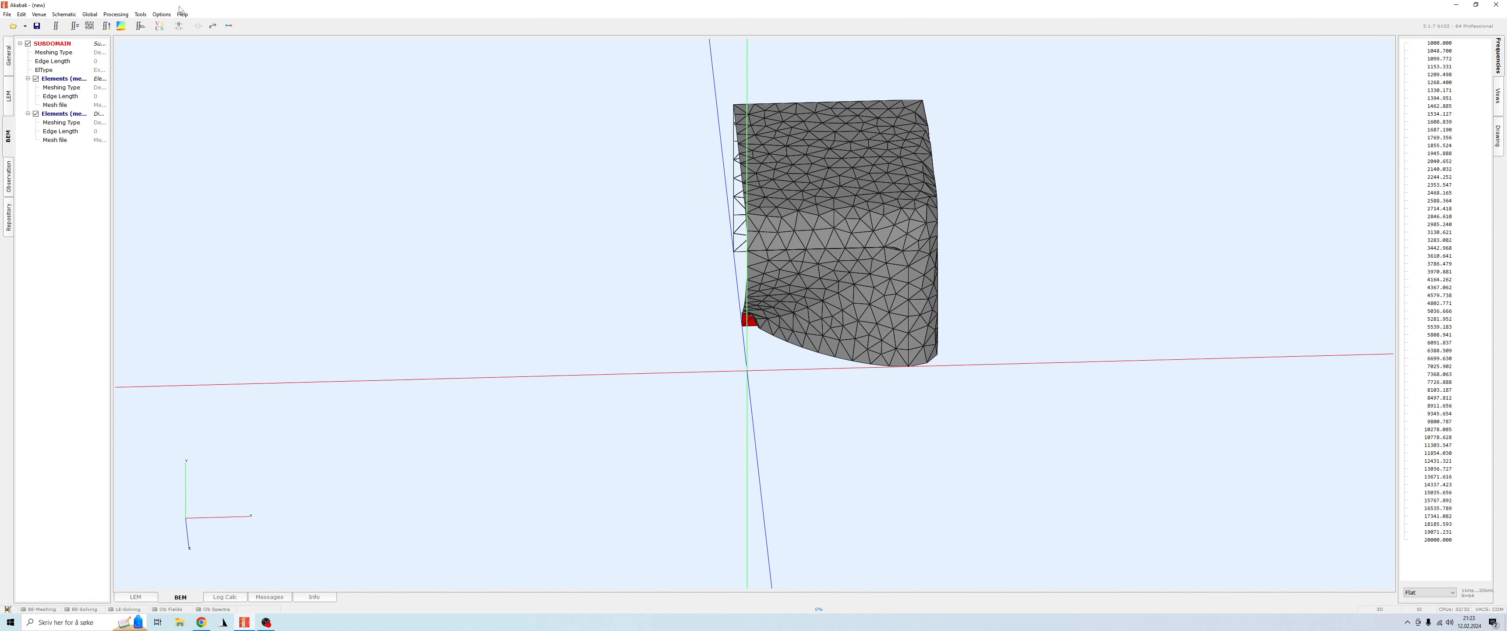
{"action": "left_click", "coordinate": [89, 14]}
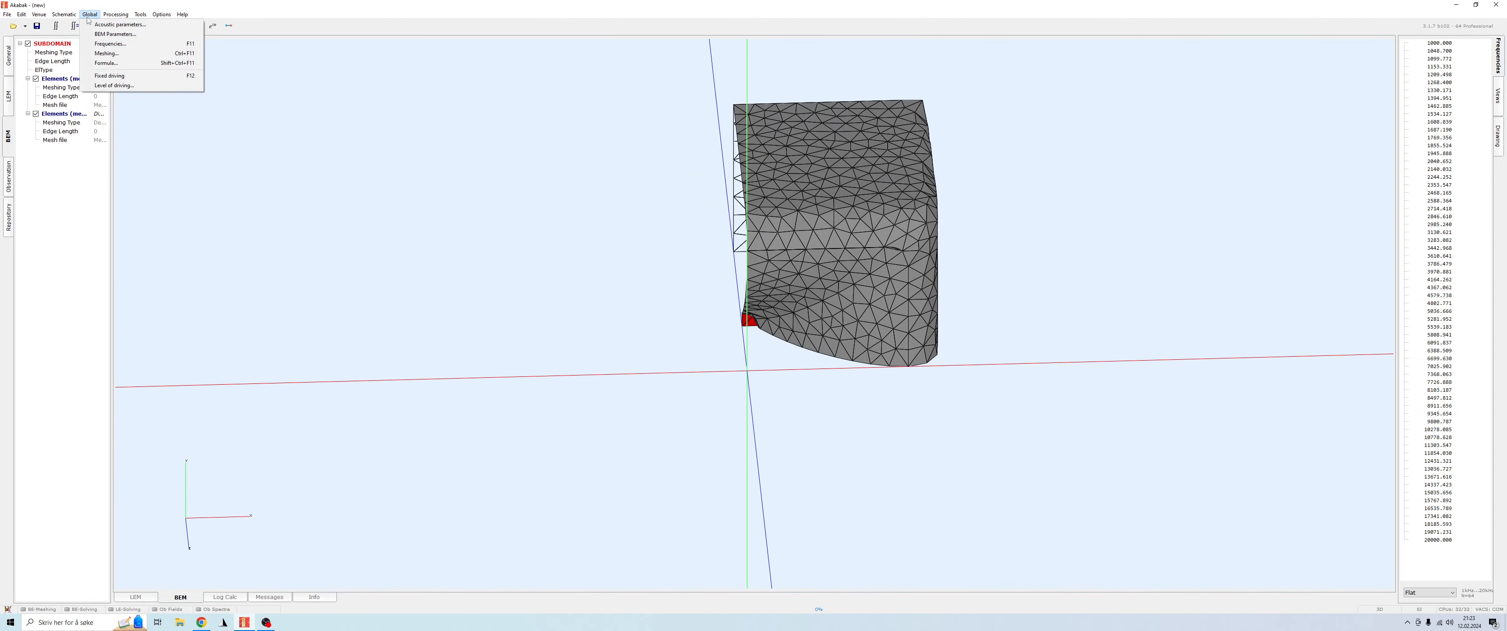
{"action": "left_click", "coordinate": [108, 35]}
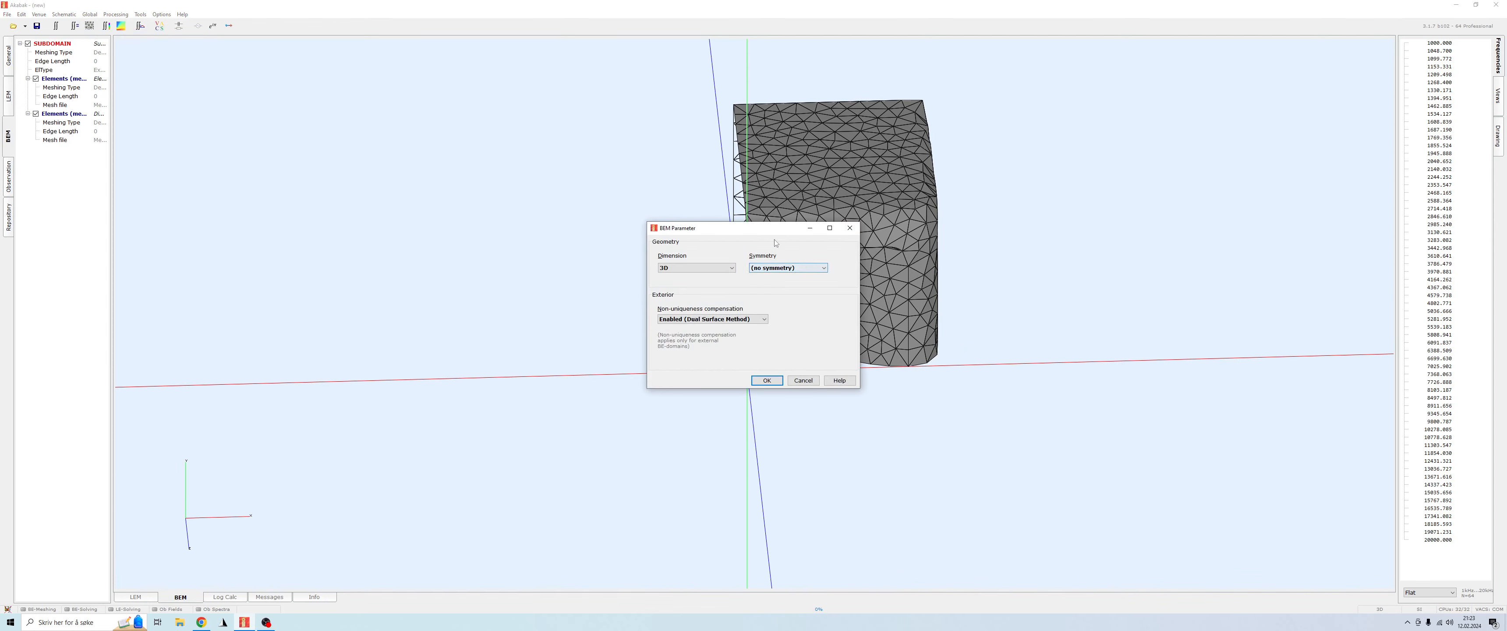
{"action": "left_click_drag", "start_coordinate": [774, 228], "coordinate": [593, 146]}
{"action": "left_click", "coordinate": [614, 186]}
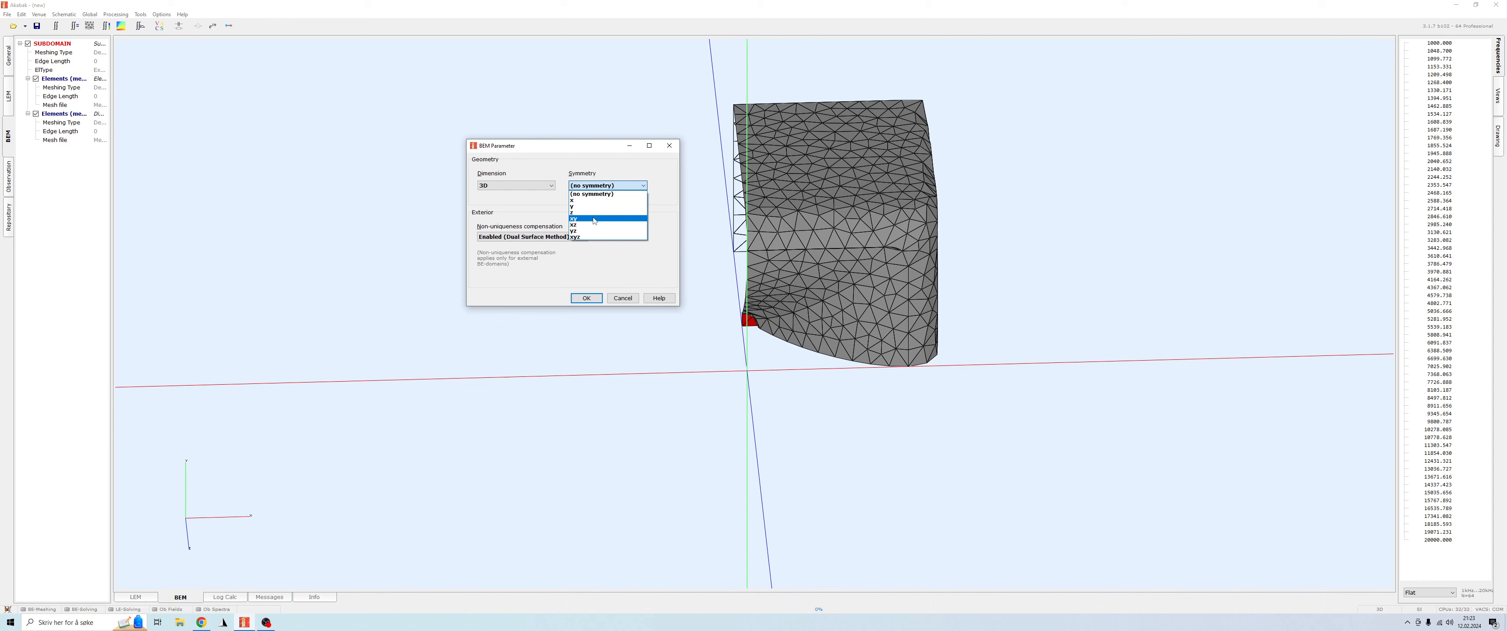
{"action": "left_click", "coordinate": [594, 219]}
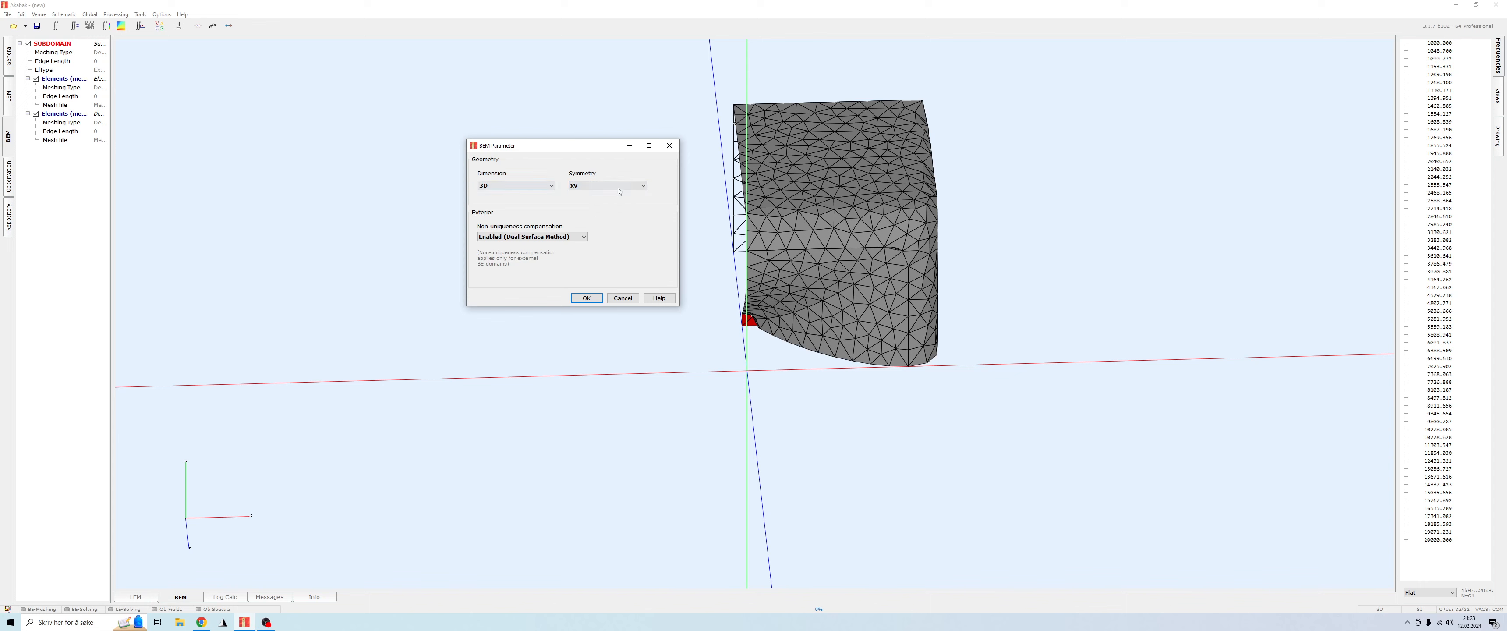
{"action": "left_click", "coordinate": [586, 298]}
Examine the mirrored mesh and the elements around the driven diaphragm from several angles.
{"action": "left_click_drag", "start_coordinate": [890, 328], "coordinate": [807, 293]}
{"action": "scroll", "coordinate": [842, 281], "scroll_direction": "up", "scroll_amount": 3}
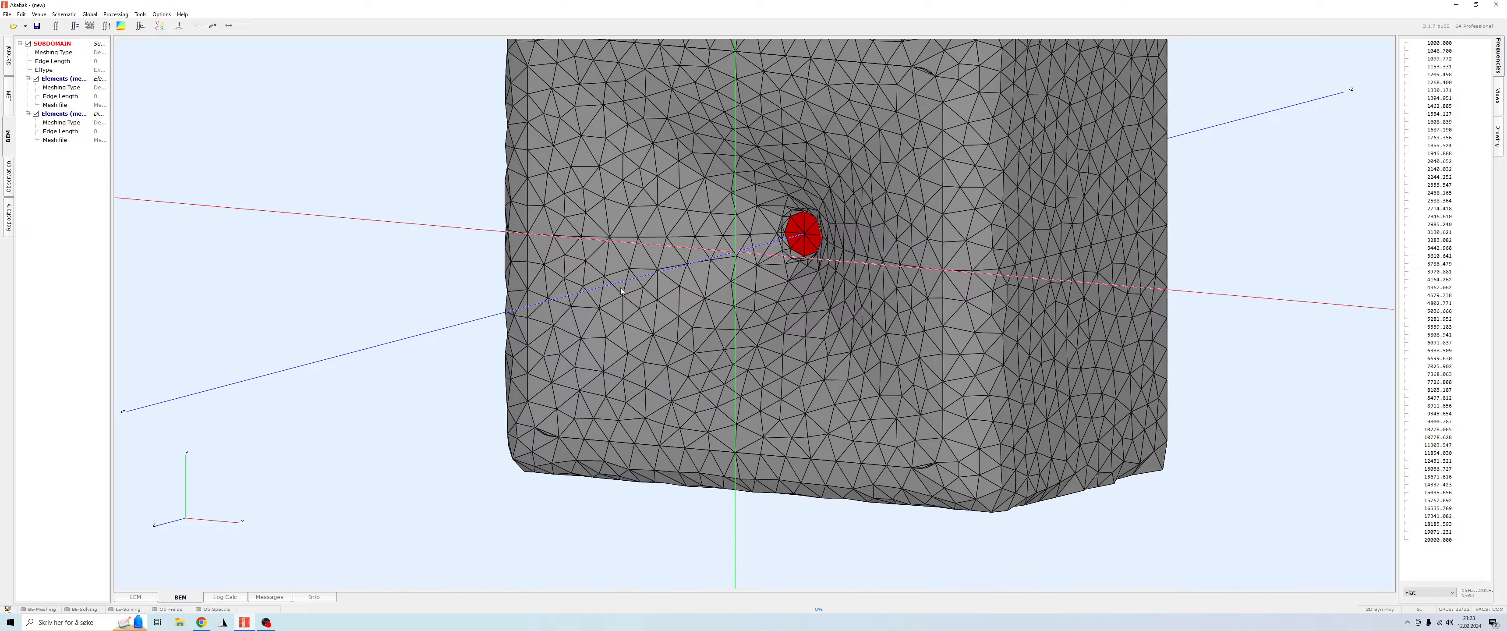
{"action": "scroll", "coordinate": [865, 210], "scroll_direction": "up", "scroll_amount": 5}
{"action": "right_click_drag", "start_coordinate": [865, 210], "coordinate": [787, 387]}
{"action": "scroll", "coordinate": [790, 387], "scroll_direction": "up", "scroll_amount": 5}
{"action": "left_click_drag", "start_coordinate": [817, 449], "coordinate": [819, 321]}
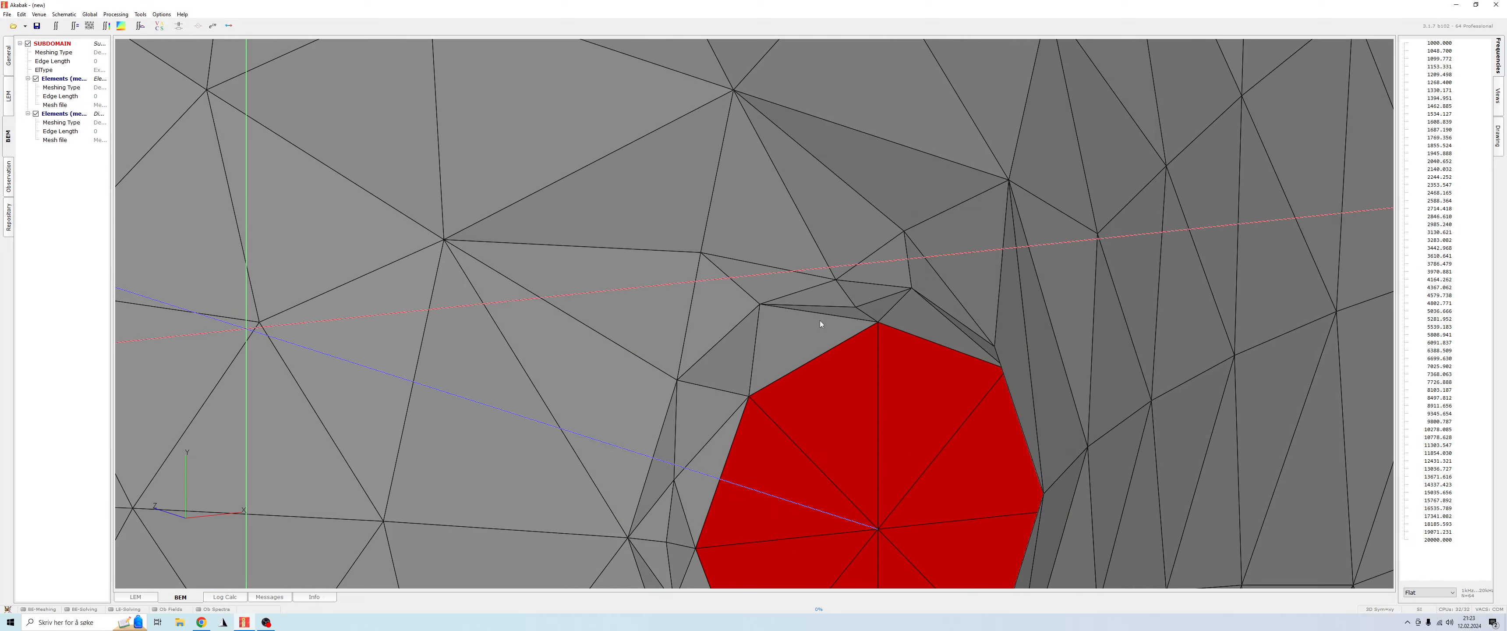
{"action": "left_click", "coordinate": [730, 372]}
{"action": "scroll", "coordinate": [711, 429], "scroll_direction": "down", "scroll_amount": 10}
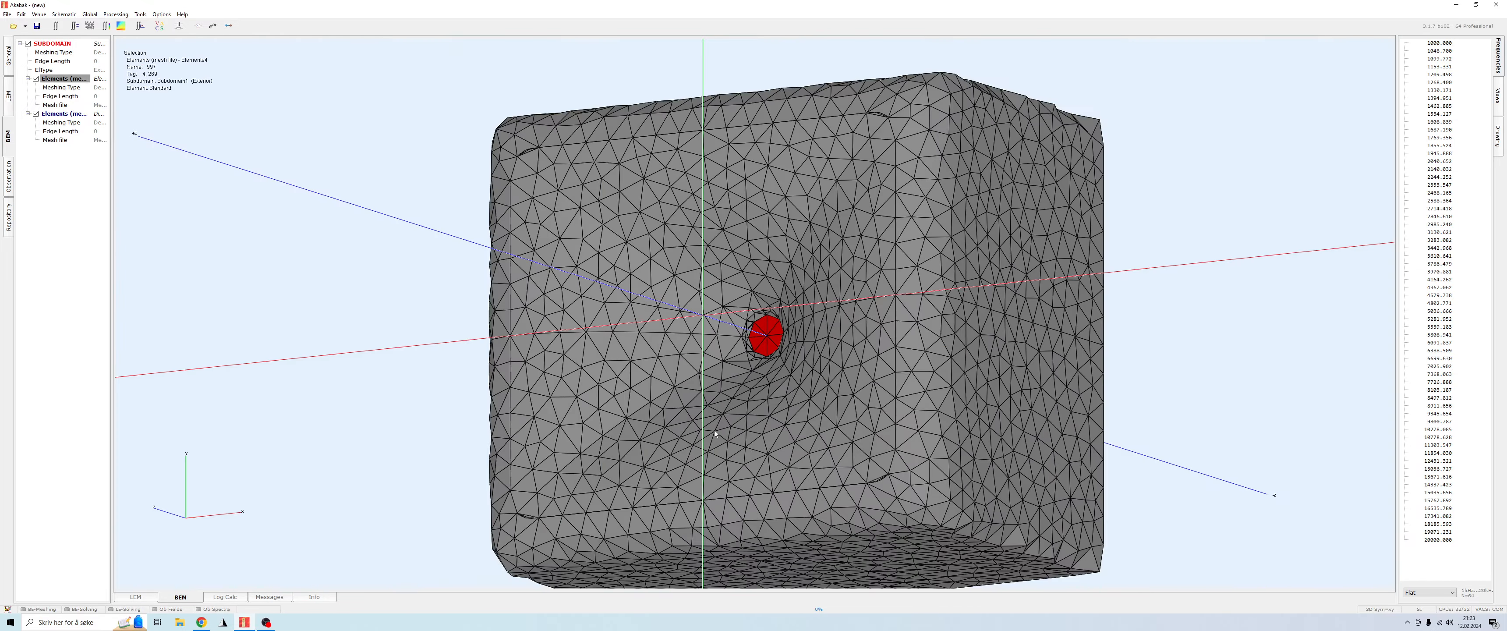
{"action": "left_click_drag", "start_coordinate": [707, 425], "coordinate": [670, 261]}
{"action": "scroll", "coordinate": [815, 354], "scroll_direction": "up", "scroll_amount": 6}
{"action": "scroll", "coordinate": [819, 368], "scroll_direction": "down", "scroll_amount": 4}
{"action": "scroll", "coordinate": [670, 261], "scroll_direction": "down", "scroll_amount": 2}
{"action": "left_click_drag", "start_coordinate": [743, 368], "coordinate": [1339, 278]}
{"action": "scroll", "coordinate": [724, 305], "scroll_direction": "down", "scroll_amount": 2}
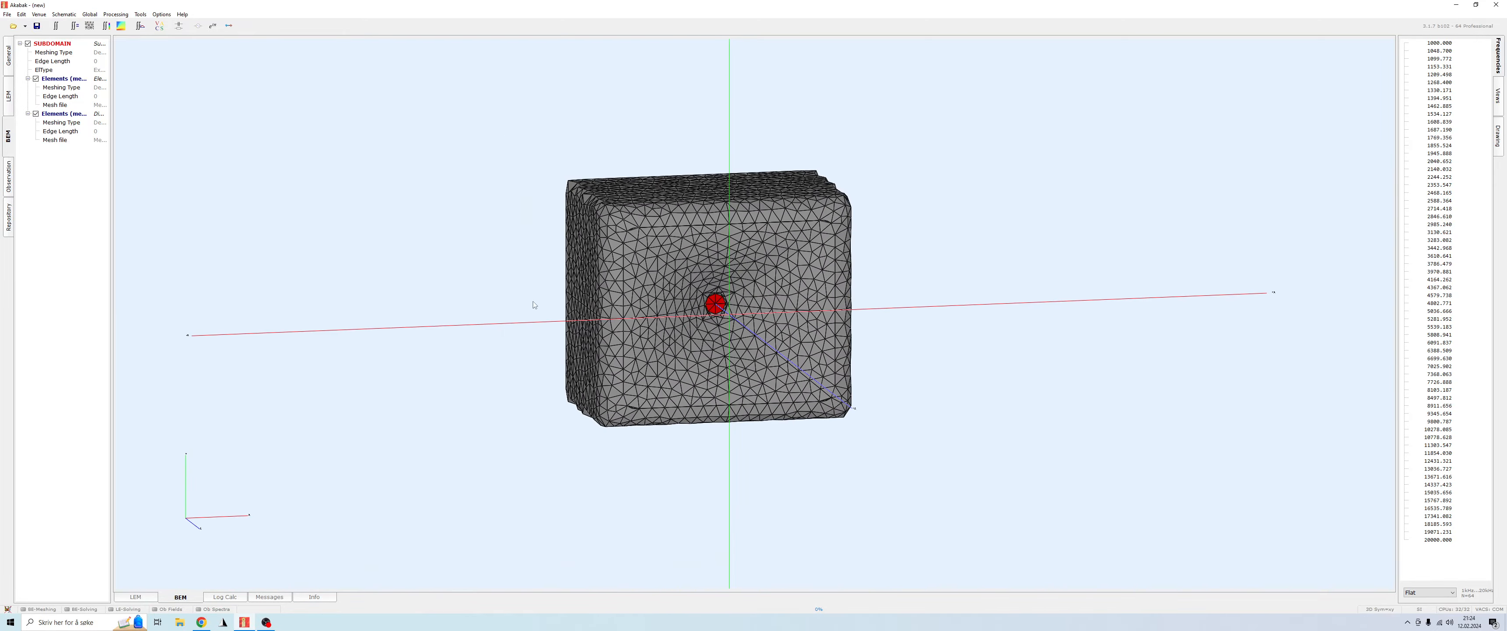
Set the global frequency band to 500 Hz to 10 kHz.
{"action": "left_click", "coordinate": [115, 14]}
{"action": "mouse_move", "coordinate": [89, 15]}
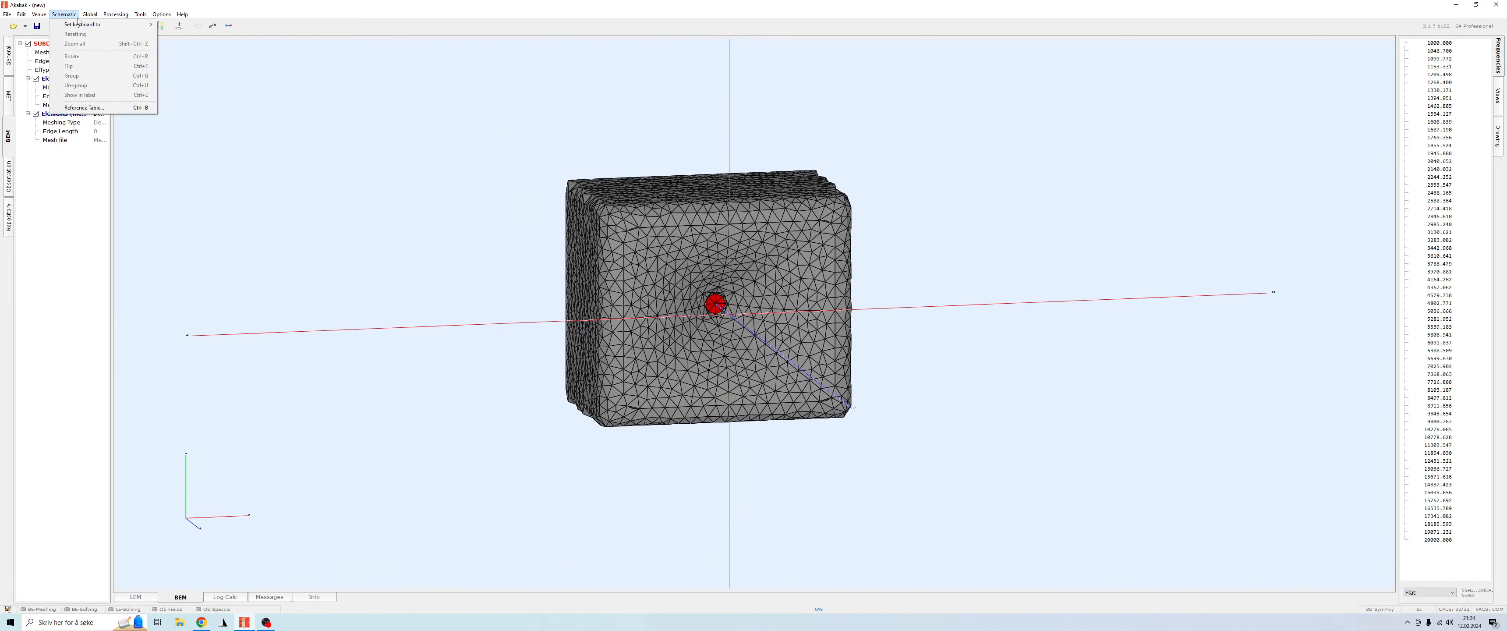
{"action": "left_click", "coordinate": [110, 43]}
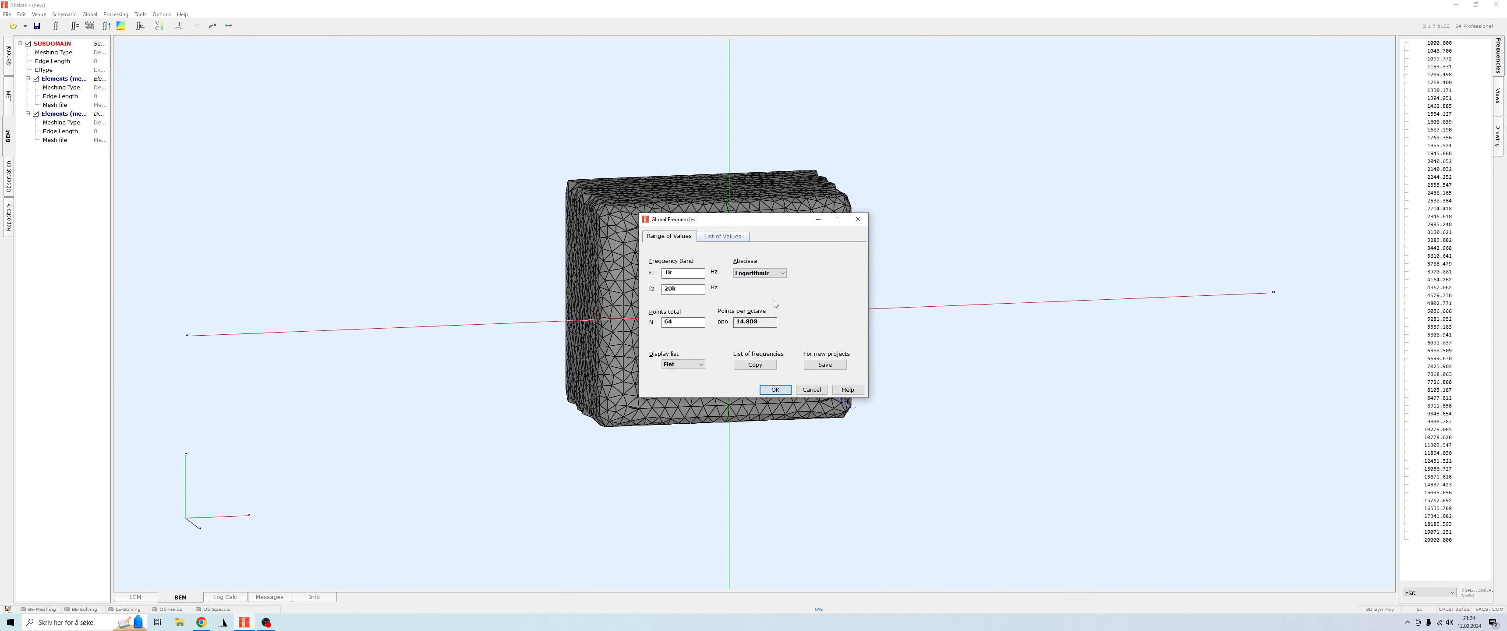
{"action": "left_click_drag", "start_coordinate": [702, 222], "coordinate": [1032, 184]}
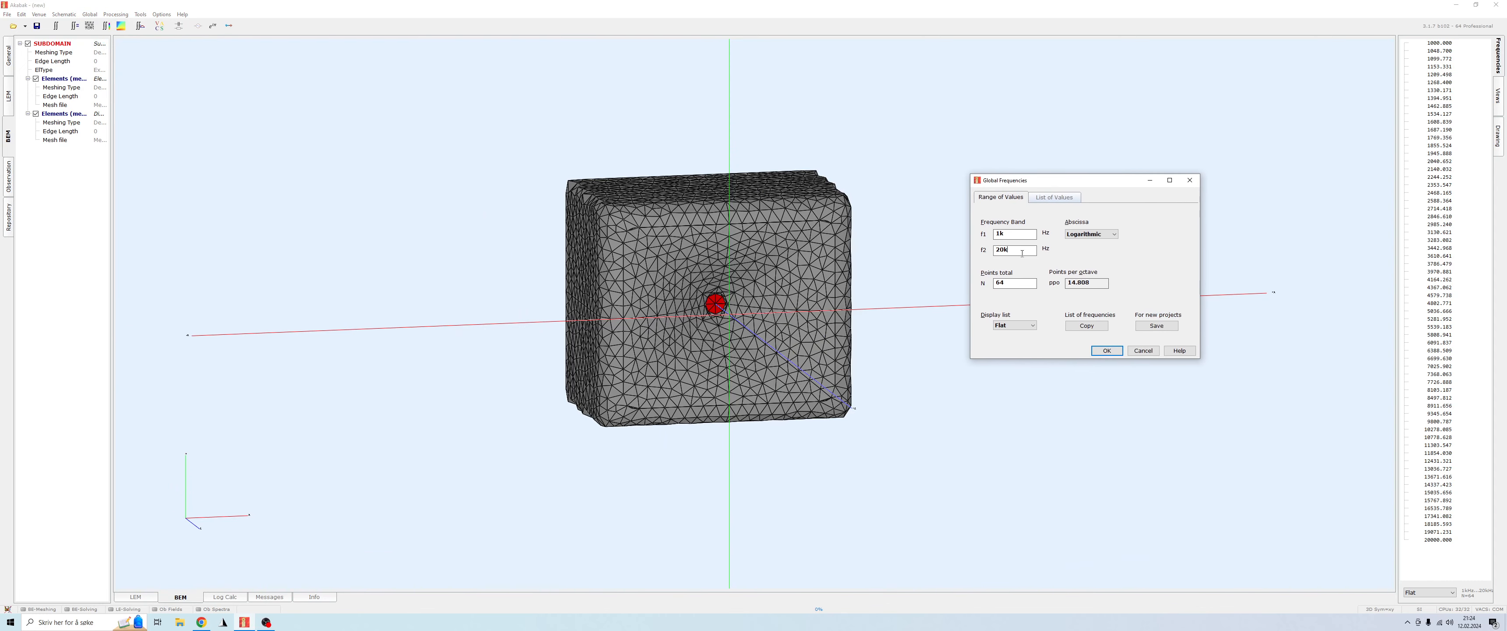
{"action": "key", "text": "Tab"}
{"action": "type", "text": "10k"}
{"action": "double_click", "coordinate": [1011, 239]}
{"action": "type", "text": "500"}
{"action": "key", "text": "Return"}
Inspect the mesh density of the whole enclosure close up and from different sides.
{"action": "left_click_drag", "start_coordinate": [761, 307], "coordinate": [703, 256]}
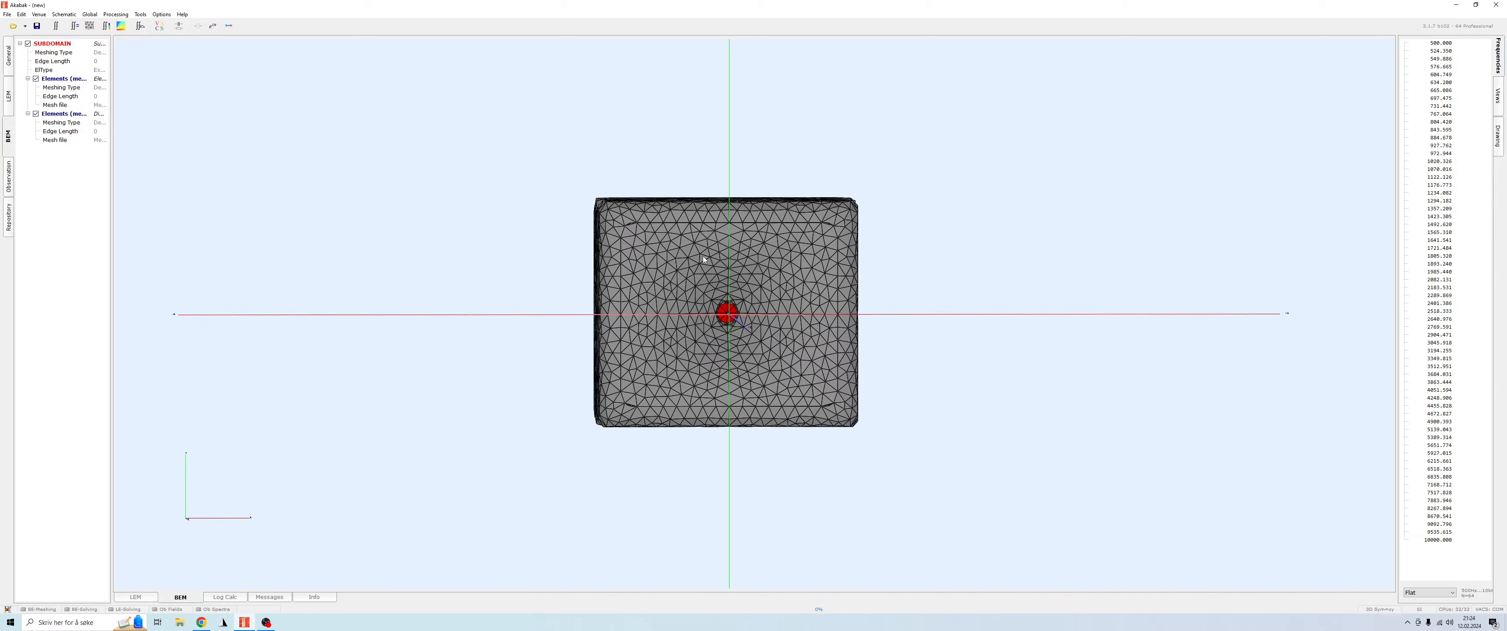
{"action": "scroll", "coordinate": [703, 255], "scroll_direction": "up", "scroll_amount": 7}
{"action": "left_click_drag", "start_coordinate": [867, 418], "coordinate": [1298, 479]}
{"action": "scroll", "coordinate": [738, 65], "scroll_direction": "down", "scroll_amount": 4}
{"action": "scroll", "coordinate": [843, 241], "scroll_direction": "down", "scroll_amount": 5}
{"action": "left_click_drag", "start_coordinate": [949, 270], "coordinate": [718, 410]}
{"action": "scroll", "coordinate": [719, 410], "scroll_direction": "down", "scroll_amount": 4}
{"action": "left_click_drag", "start_coordinate": [918, 383], "coordinate": [400, 239]}
{"action": "scroll", "coordinate": [400, 239], "scroll_direction": "up", "scroll_amount": 6}
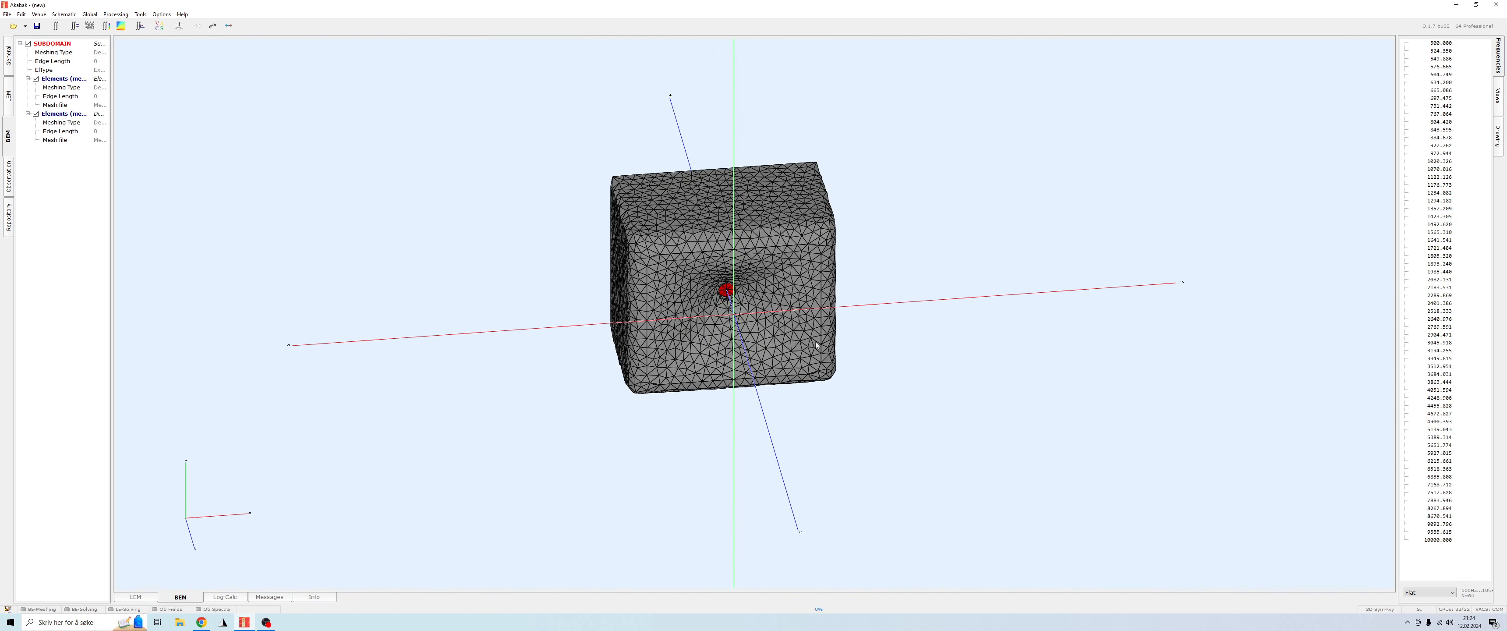
{"action": "left_click", "coordinate": [89, 14]}
{"action": "left_click", "coordinate": [323, 232]}
Add a Radiation Polar observation component from the radiation spectrum prototypes.
{"action": "left_click", "coordinate": [178, 27]}
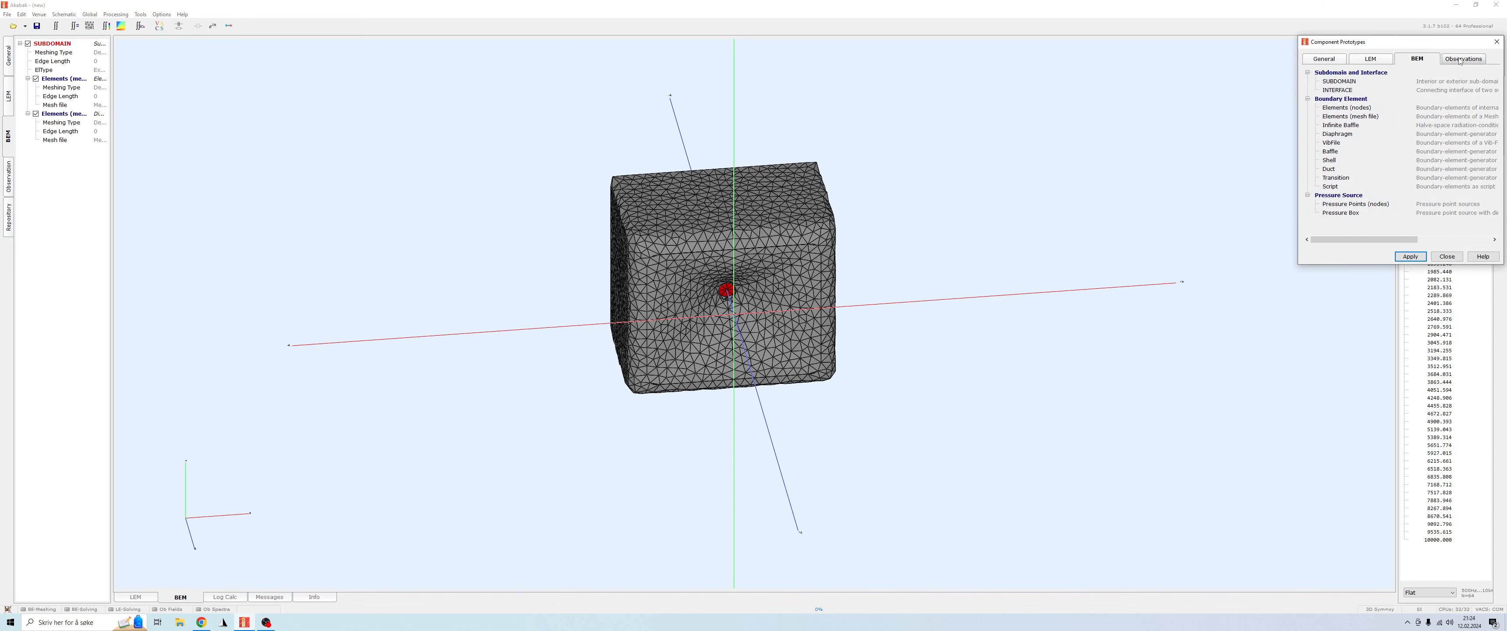
{"action": "left_click", "coordinate": [1477, 58]}
{"action": "left_click_drag", "start_coordinate": [1409, 42], "coordinate": [1063, 153]}
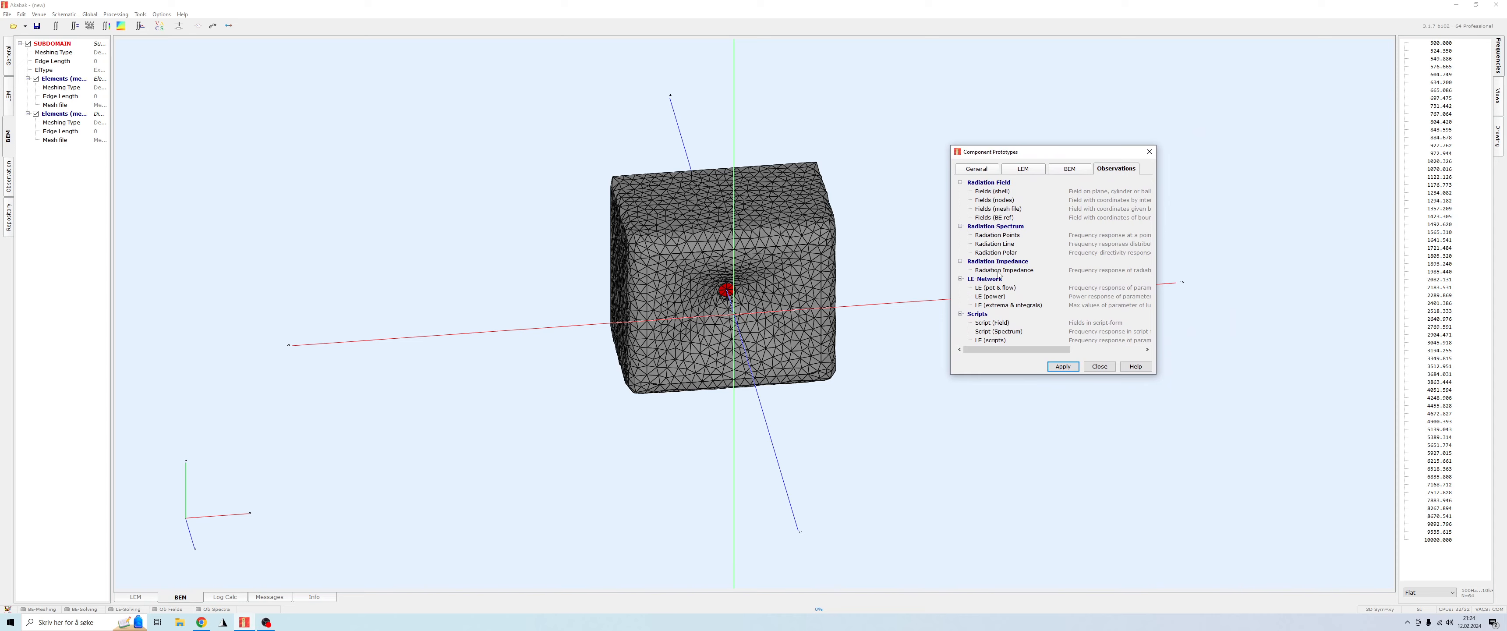
{"action": "left_click", "coordinate": [994, 254]}
{"action": "double_click", "coordinate": [999, 253]}
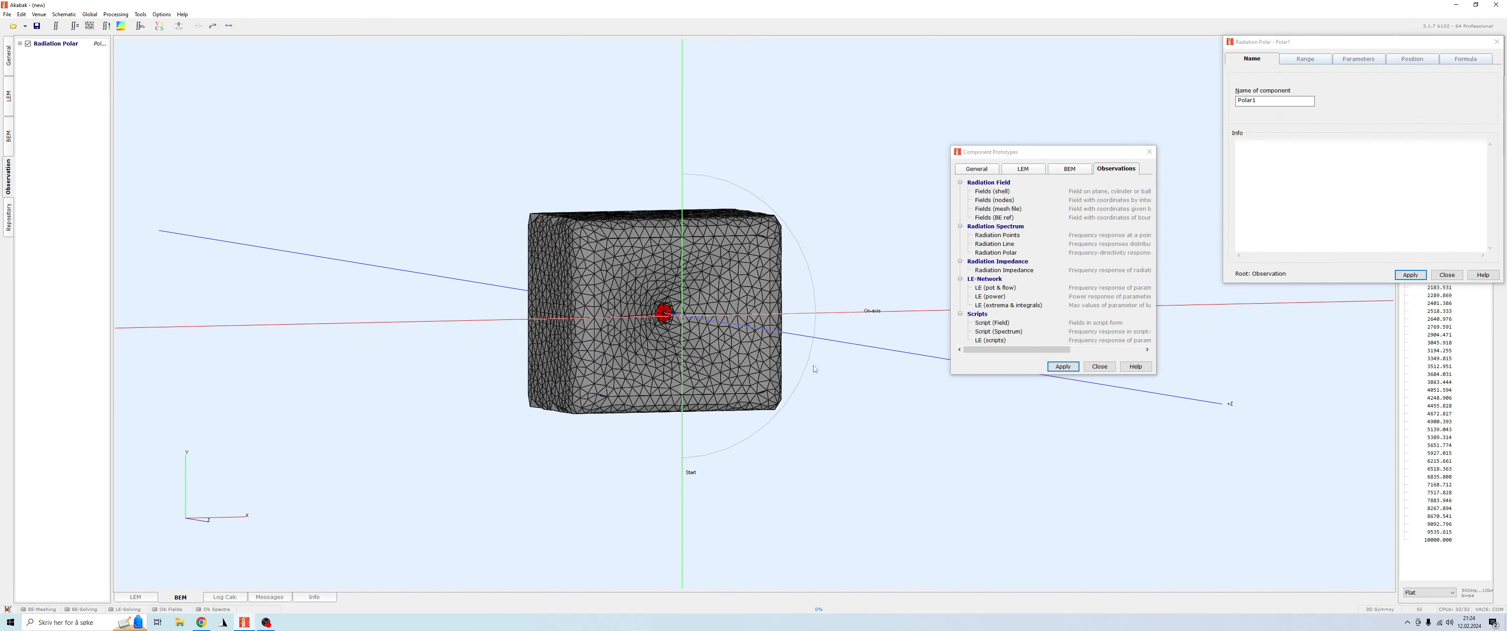
Set the base plane of the radiation polar to zx and apply it.
{"action": "left_click_drag", "start_coordinate": [904, 321], "coordinate": [1193, 406]}
{"action": "left_click", "coordinate": [1412, 59]}
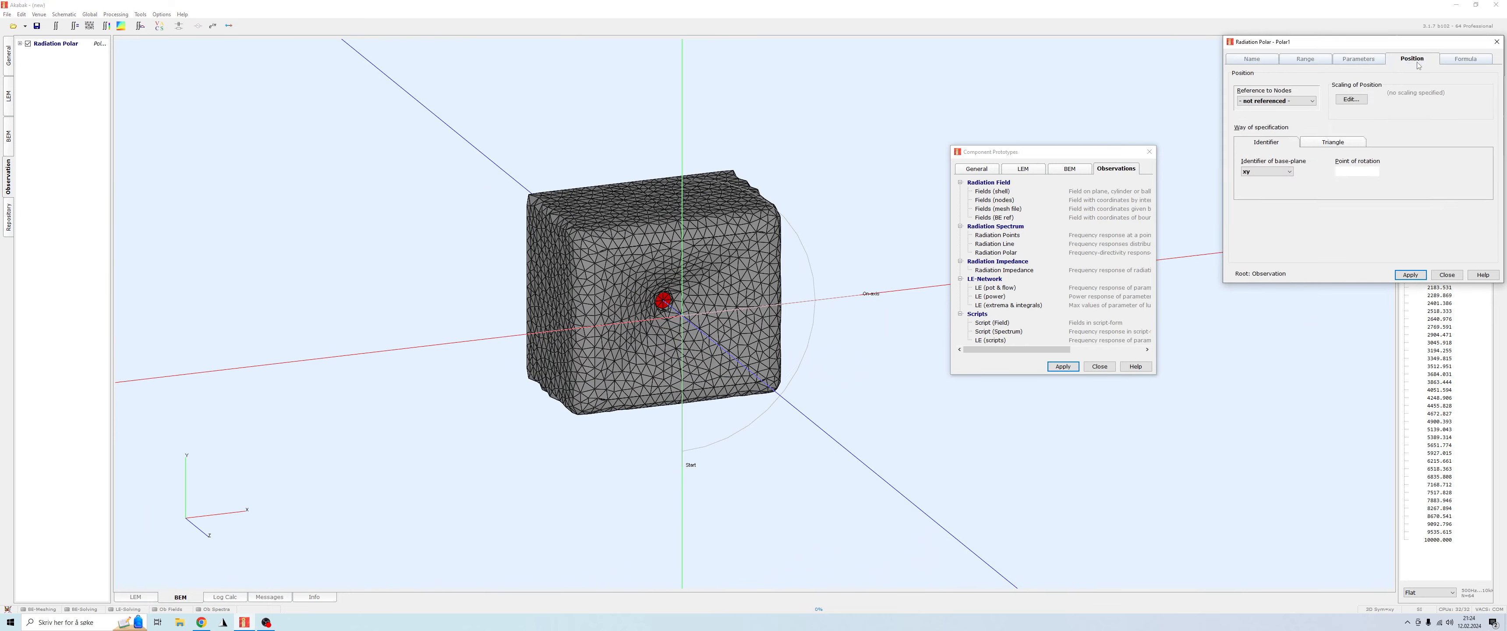
{"action": "left_click", "coordinate": [1266, 171]}
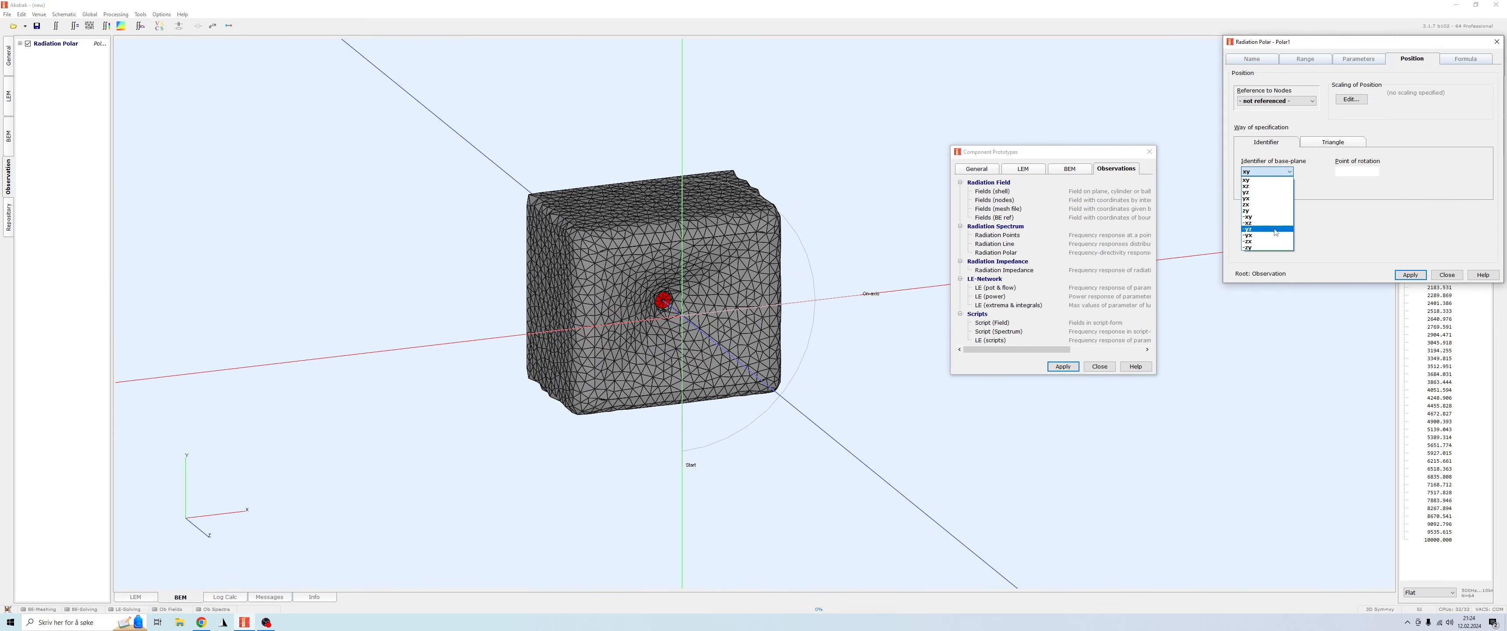
{"action": "left_click", "coordinate": [1267, 204]}
{"action": "left_click", "coordinate": [1409, 274]}
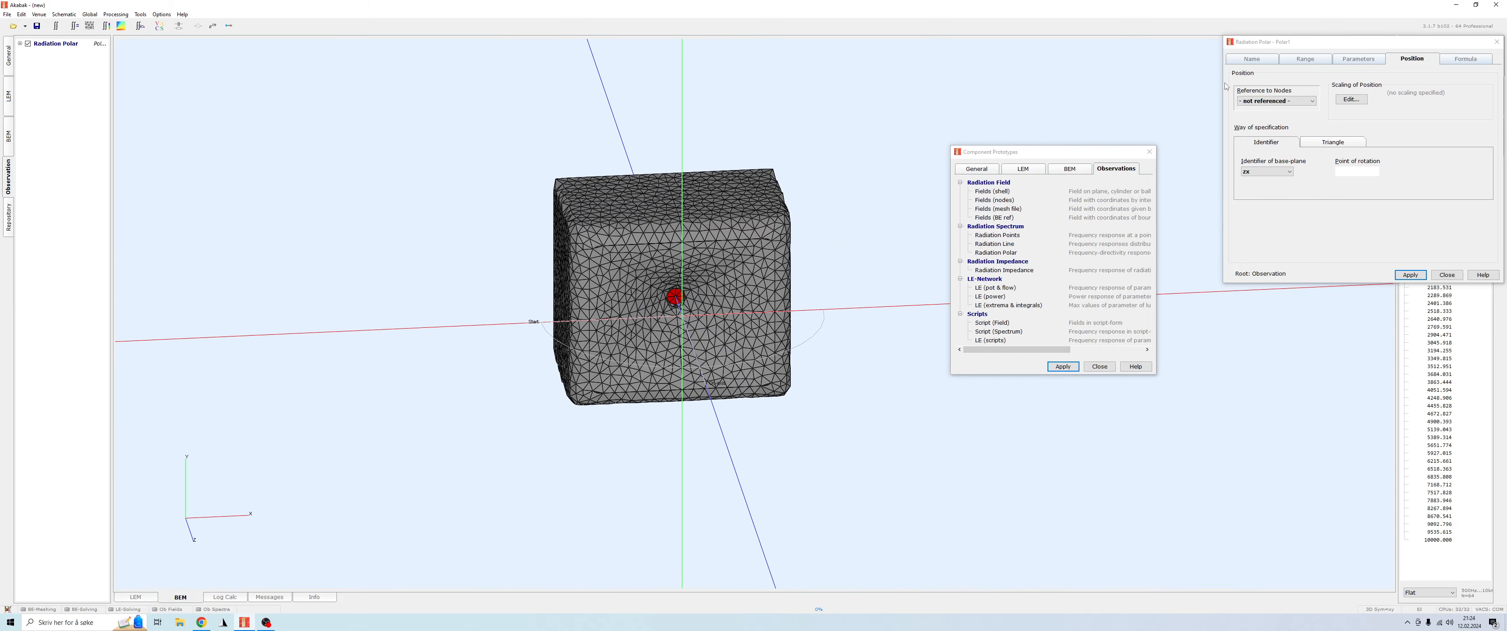
Rename the radiation polar component as Radiation horizontal.
{"action": "left_click", "coordinate": [1252, 59]}
{"action": "left_click_drag", "start_coordinate": [1267, 101], "coordinate": [1049, 100]}
{"action": "type", "text": "H"}
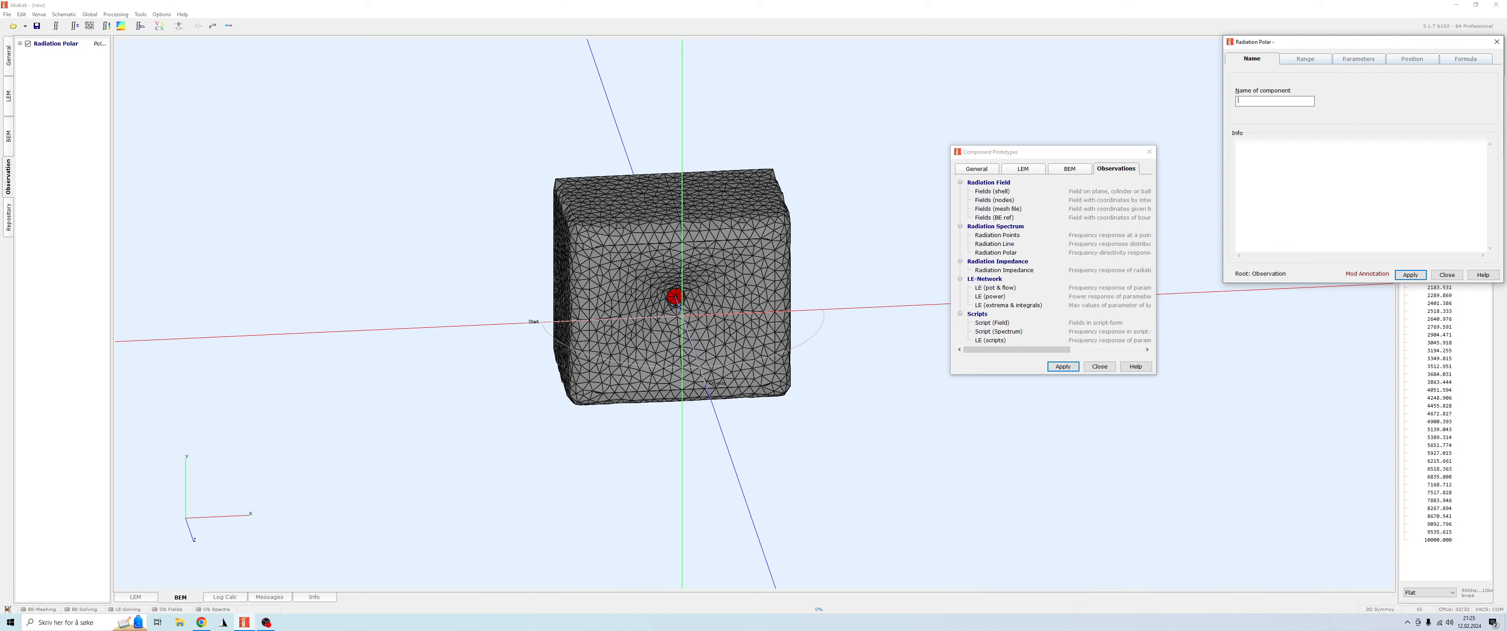
{"action": "type", "text": "adiation horisontal"}
{"action": "key", "text": "Return"}
Set the polar angle range to -180 to 180 degrees in 5 degree steps and enable Normalized.
{"action": "left_click", "coordinate": [1305, 58]}
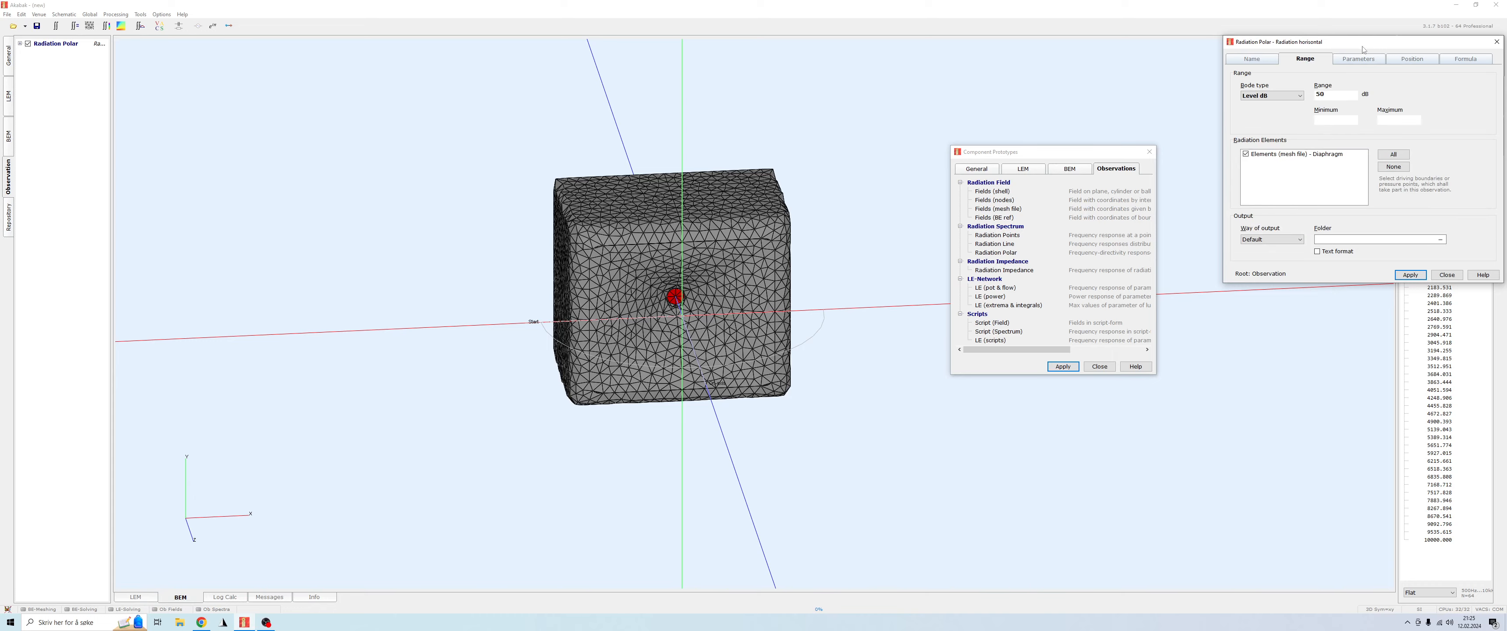
{"action": "left_click", "coordinate": [1358, 59]}
{"action": "left_click", "coordinate": [1321, 117]}
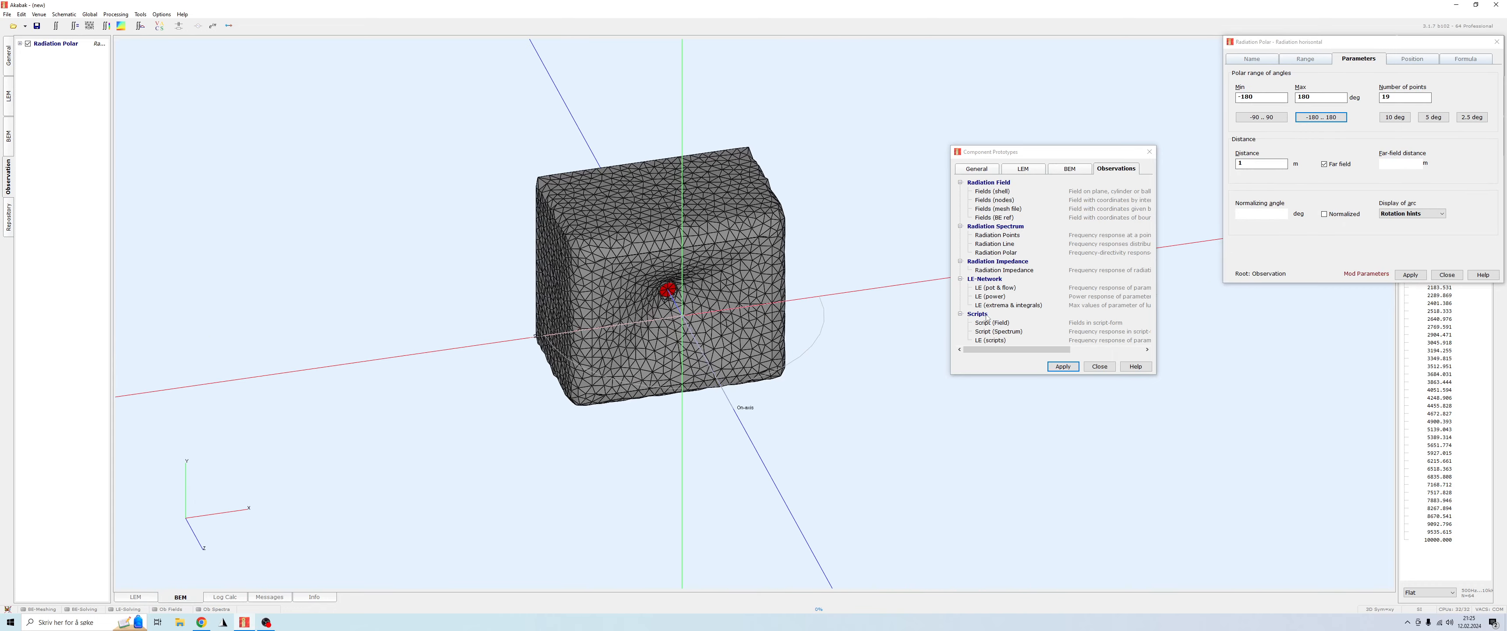
{"action": "left_click_drag", "start_coordinate": [913, 105], "coordinate": [984, 124]}
{"action": "left_click", "coordinate": [1433, 117]}
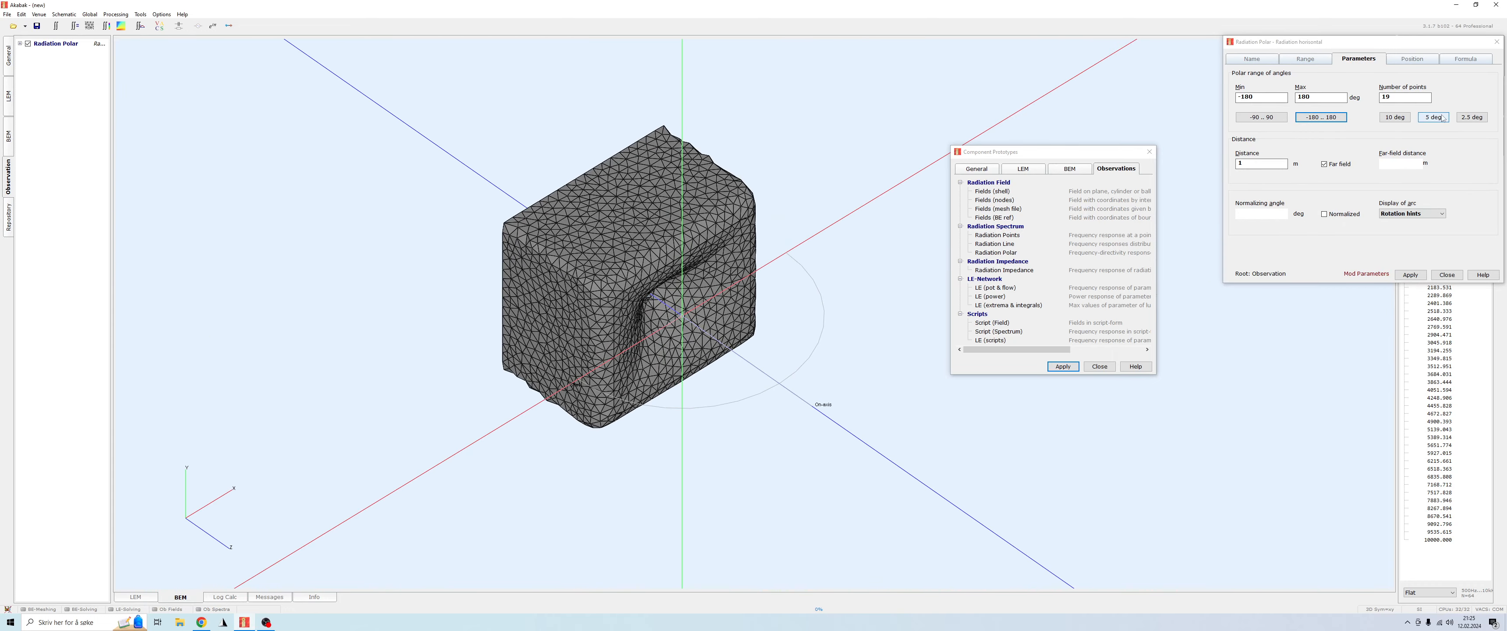
{"action": "left_click", "coordinate": [1324, 214]}
Examine the horizontal polar arc and its on-axis direction relative to the diaphragm.
{"action": "left_click_drag", "start_coordinate": [784, 418], "coordinate": [532, 349]}
{"action": "scroll", "coordinate": [733, 364], "scroll_direction": "up", "scroll_amount": 5}
{"action": "scroll", "coordinate": [532, 350], "scroll_direction": "up", "scroll_amount": 4}
{"action": "right_click_drag", "start_coordinate": [562, 348], "coordinate": [842, 336]}
{"action": "scroll", "coordinate": [760, 363], "scroll_direction": "down", "scroll_amount": 3}
{"action": "left_click_drag", "start_coordinate": [735, 353], "coordinate": [813, 515]}
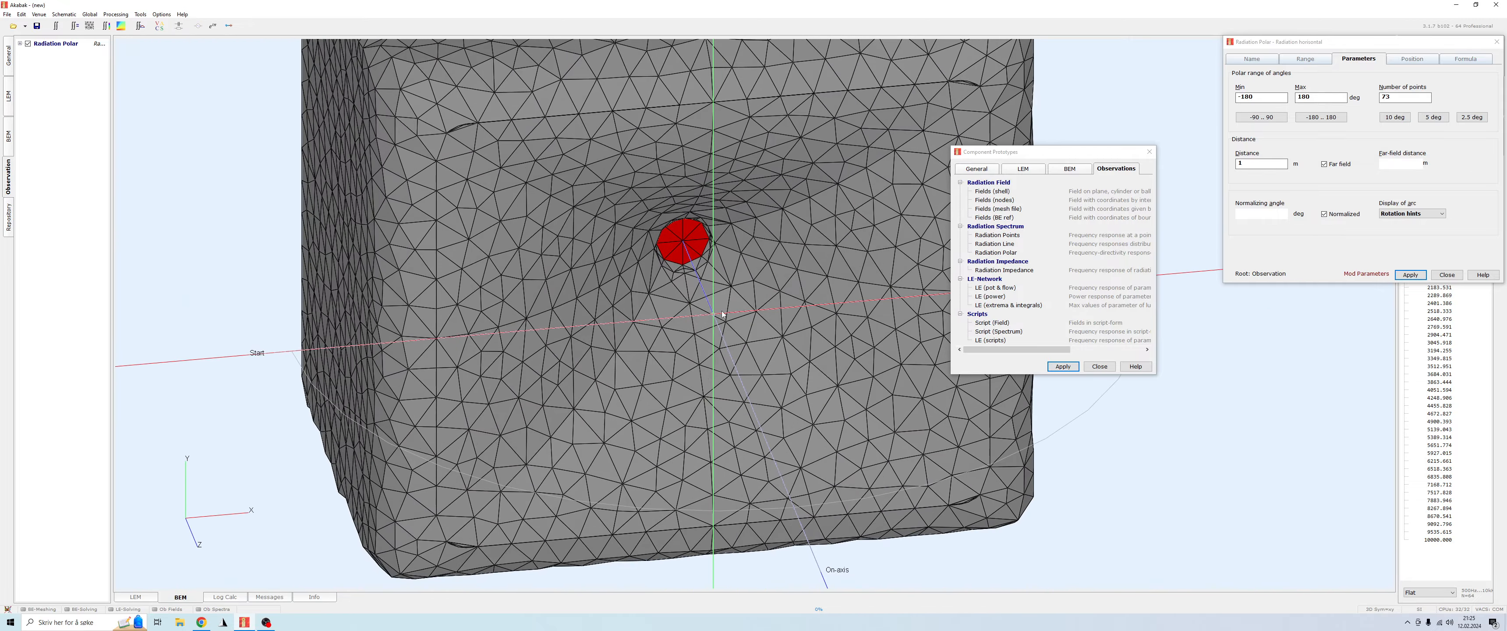
{"action": "scroll", "coordinate": [731, 317], "scroll_direction": "up", "scroll_amount": 3}
{"action": "scroll", "coordinate": [730, 315], "scroll_direction": "down", "scroll_amount": 7}
{"action": "left_click_drag", "start_coordinate": [737, 328], "coordinate": [970, 341]}
{"action": "left_click_drag", "start_coordinate": [781, 371], "coordinate": [755, 462]}
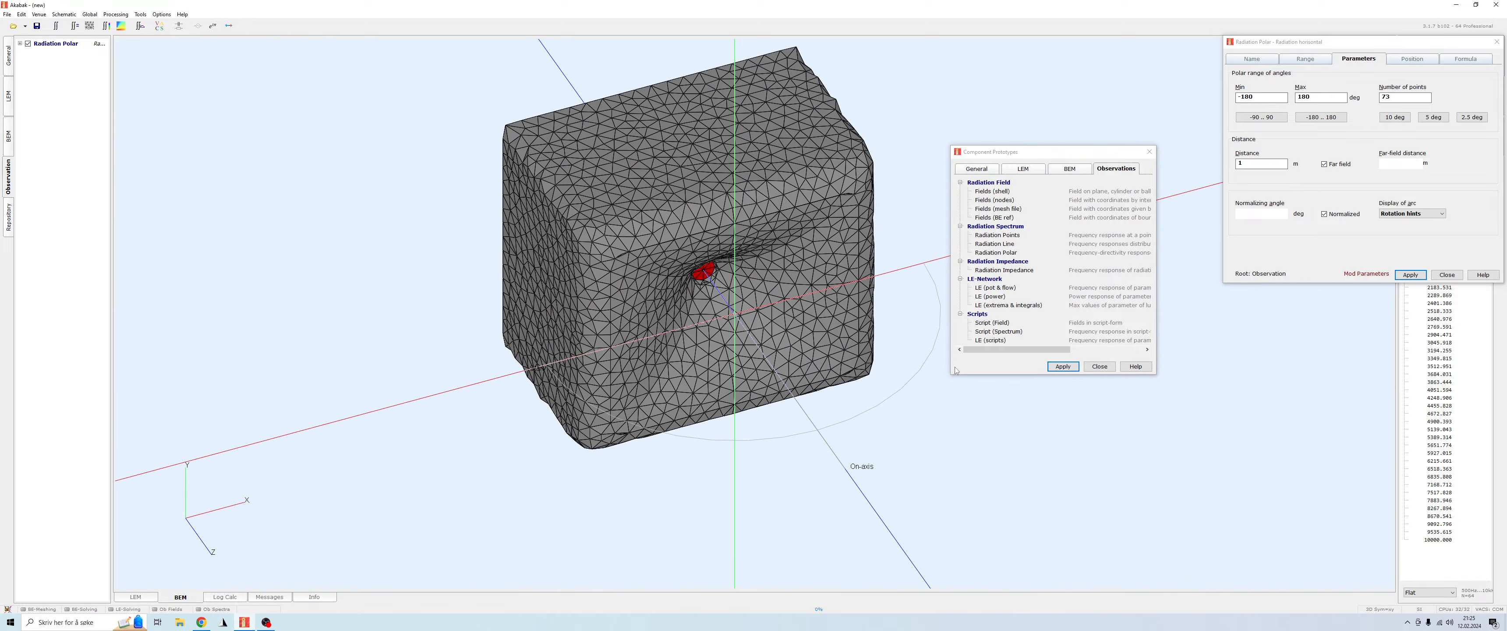
Apply the polar settings, turn off Far field, set the observation distance to 3 m, and close the component settings.
{"action": "left_click", "coordinate": [1411, 274]}
{"action": "left_click_drag", "start_coordinate": [740, 411], "coordinate": [895, 363]}
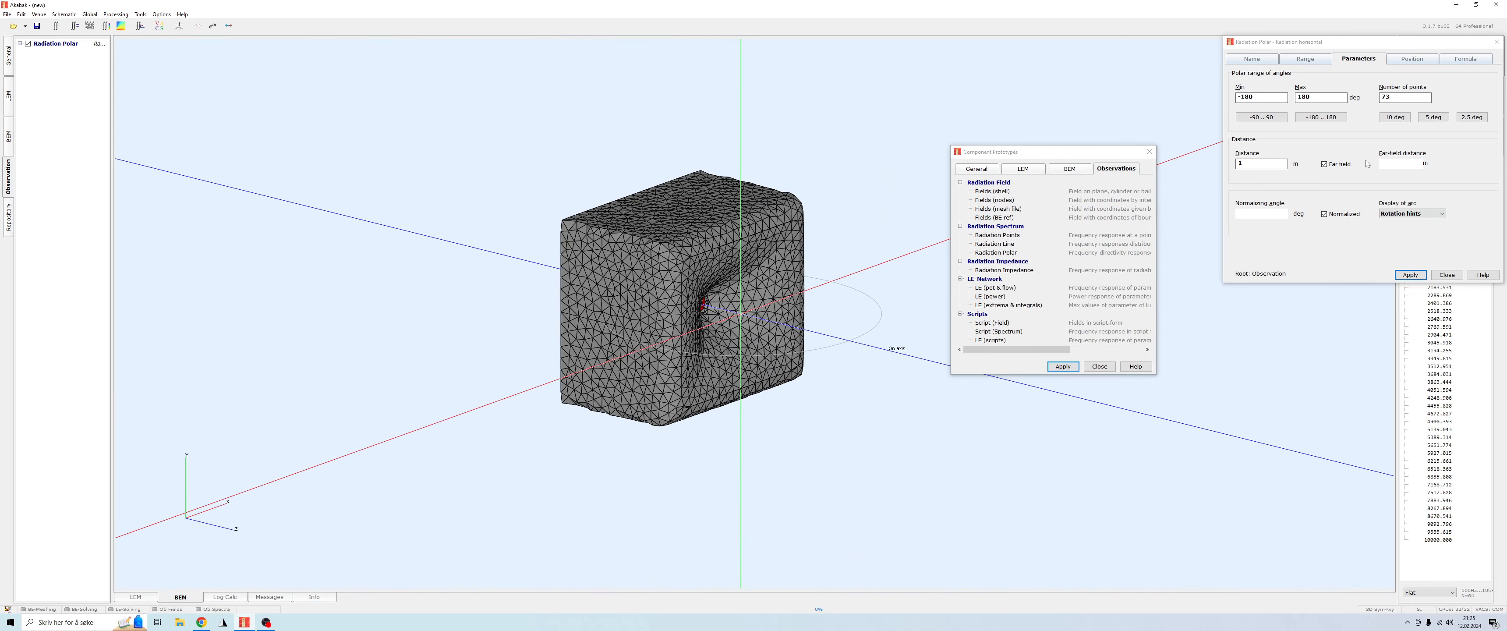
{"action": "left_click", "coordinate": [1324, 164]}
{"action": "double_click", "coordinate": [1241, 163]}
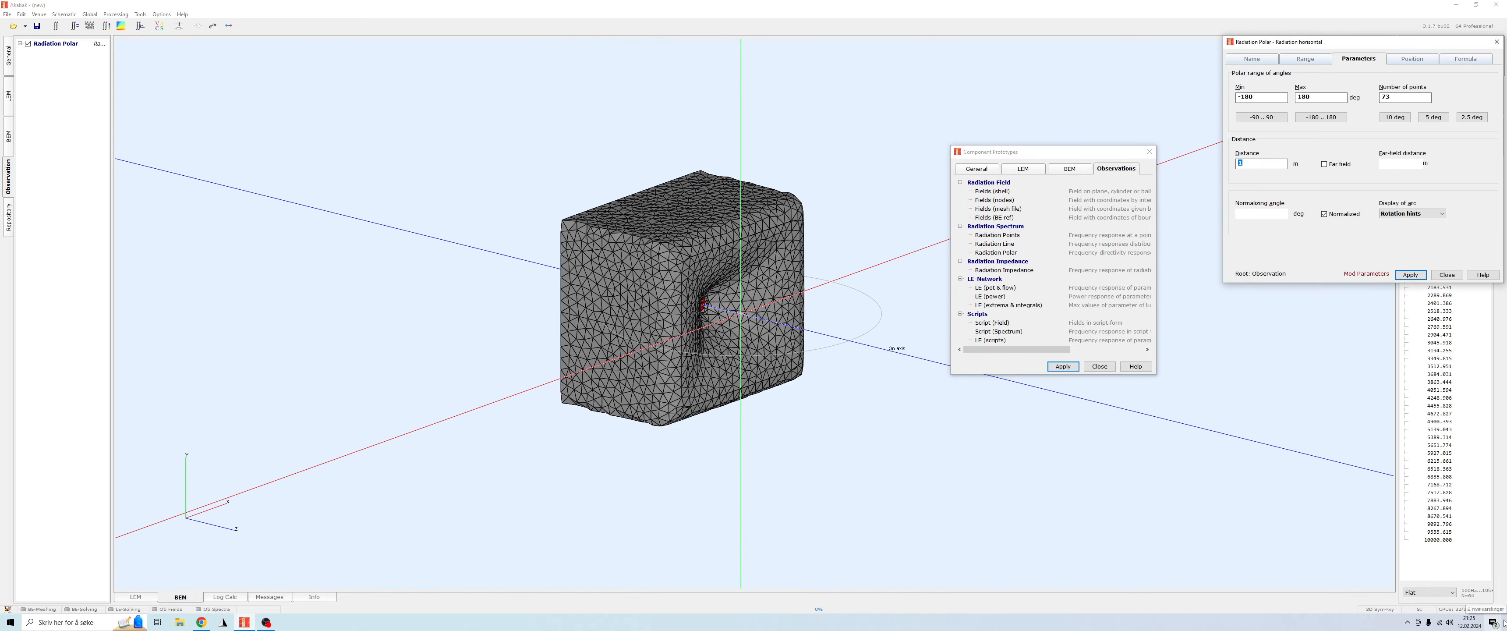
{"action": "type", "text": "3"}
{"action": "left_click", "coordinate": [1411, 275]}
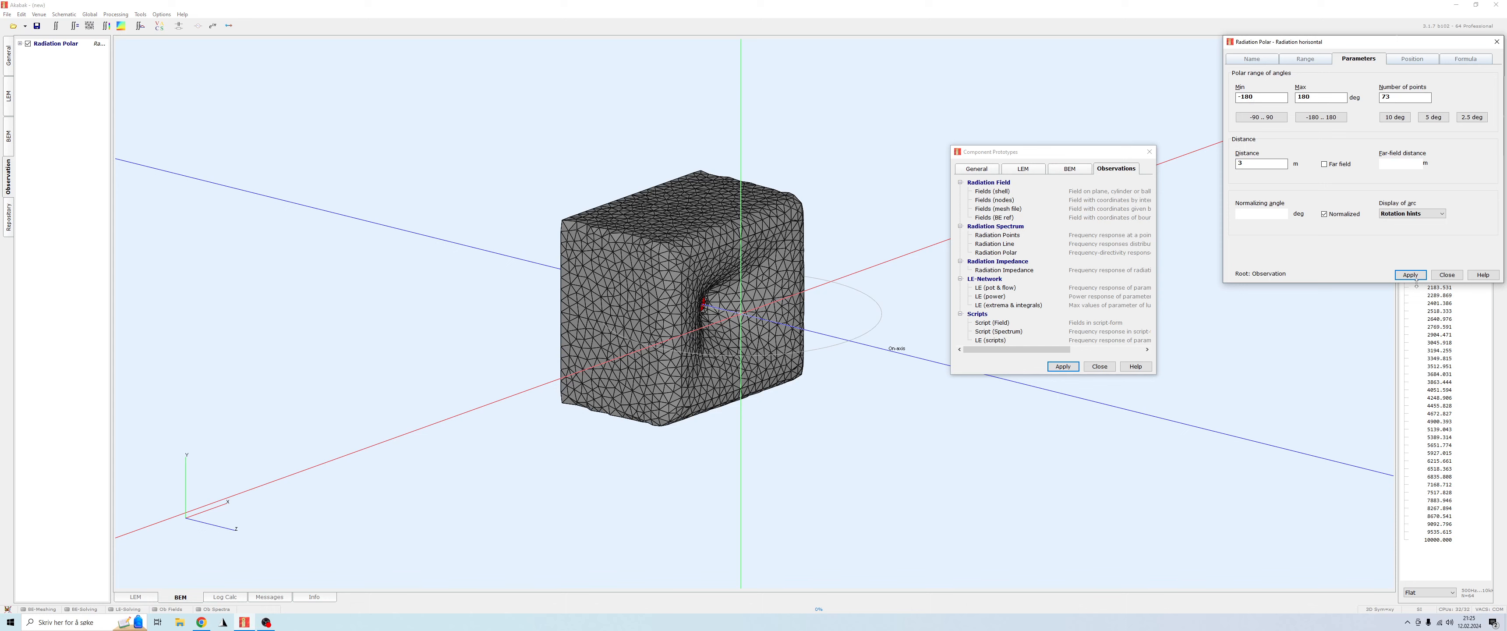
{"action": "left_click", "coordinate": [1448, 275]}
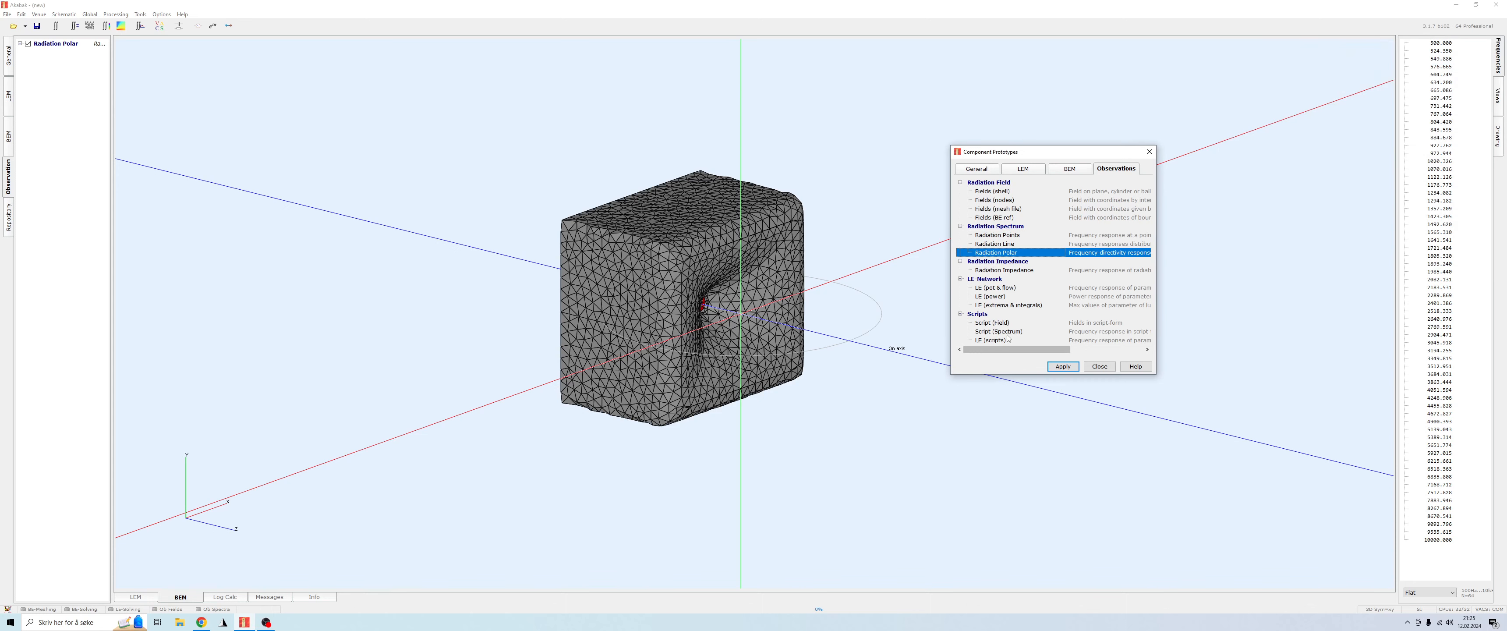
Copy the horizontal Radiation Polar component and paste a duplicate into the observation list.
{"action": "left_click", "coordinate": [49, 45]}
{"action": "right_click", "coordinate": [40, 43]}
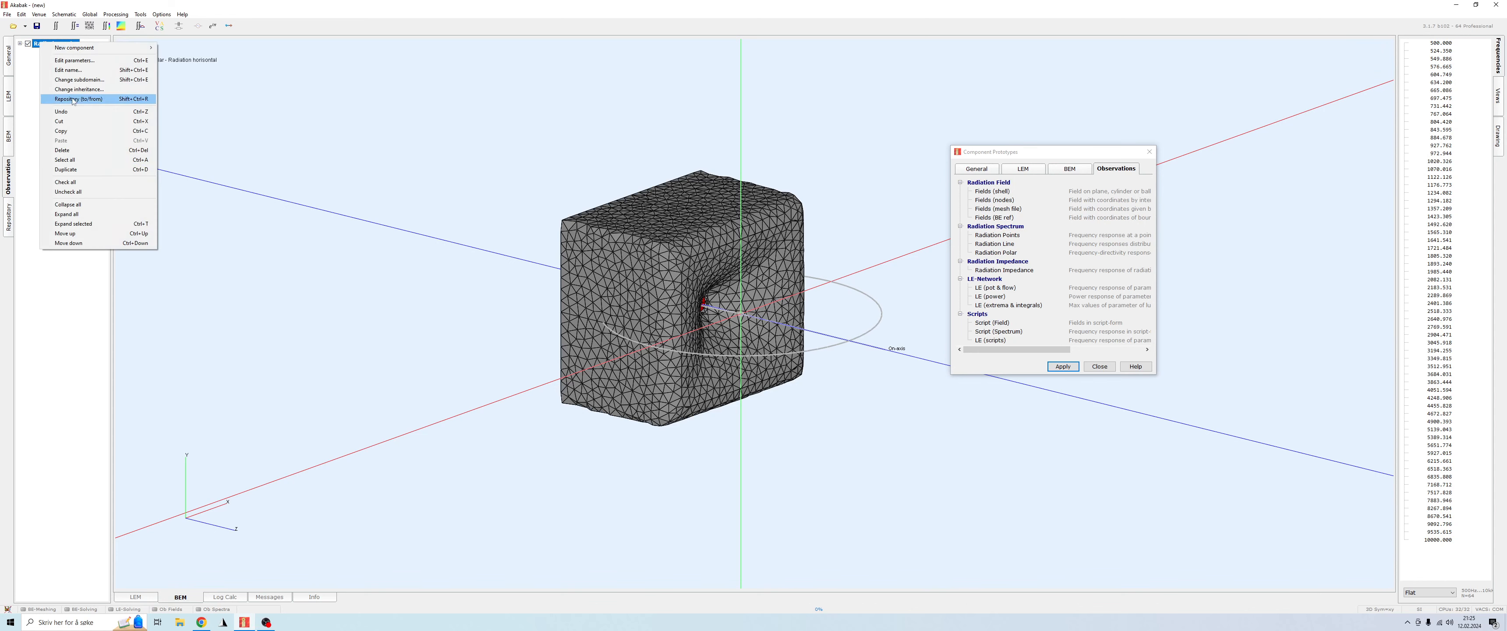
{"action": "left_click", "coordinate": [71, 134]}
{"action": "right_click", "coordinate": [41, 75]}
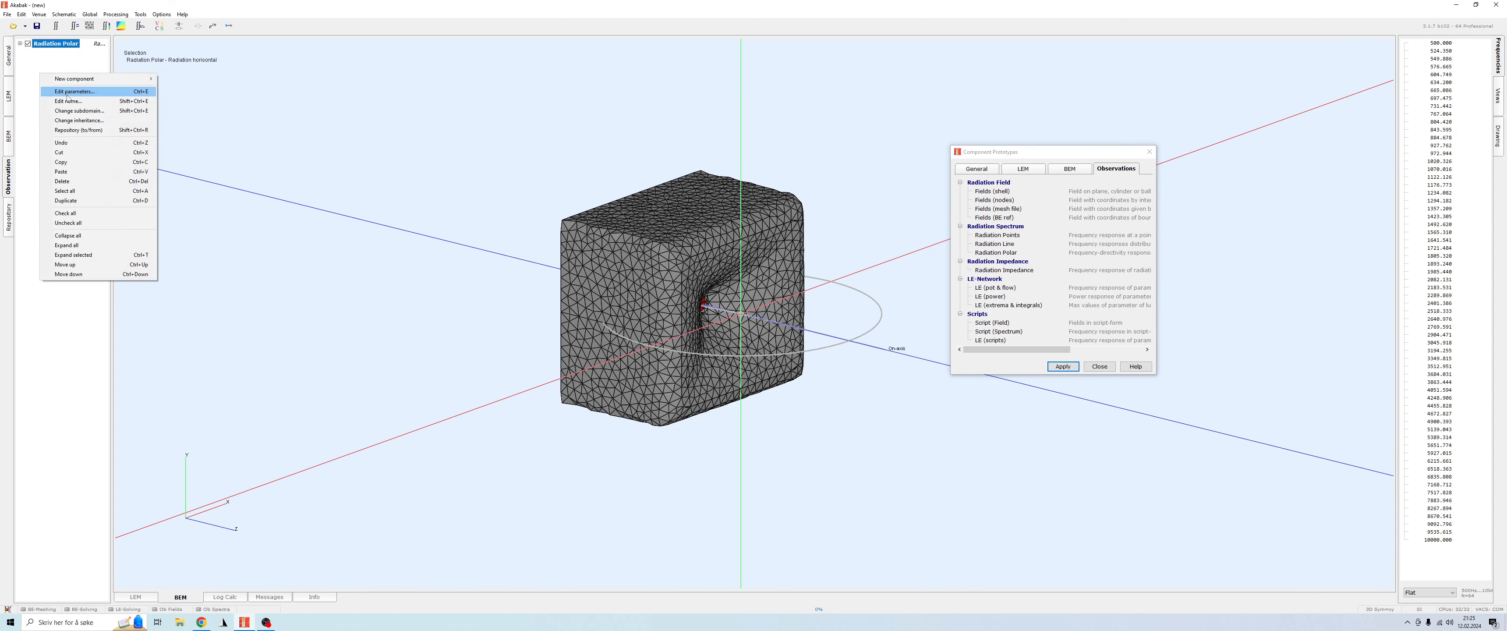
{"action": "left_click", "coordinate": [78, 173]}
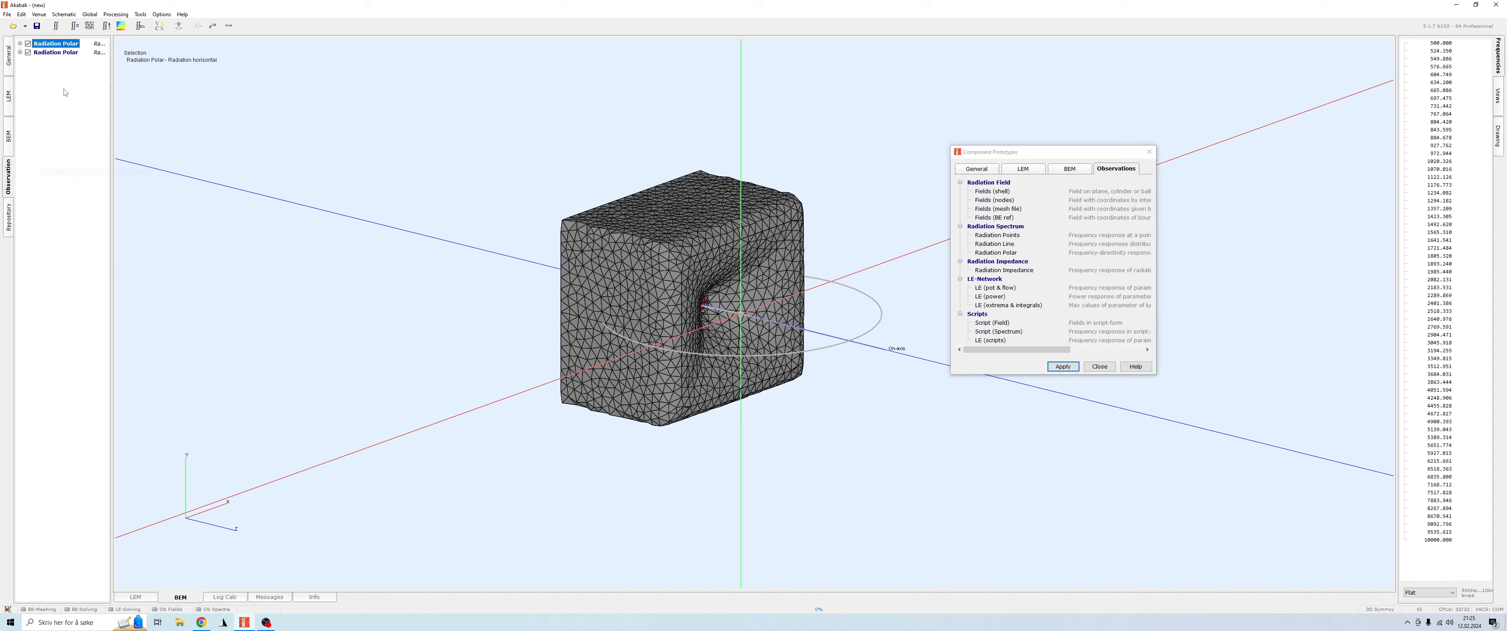
Rename the duplicated Radiation Polar component as "Radiation vertical".
{"action": "double_click", "coordinate": [56, 53]}
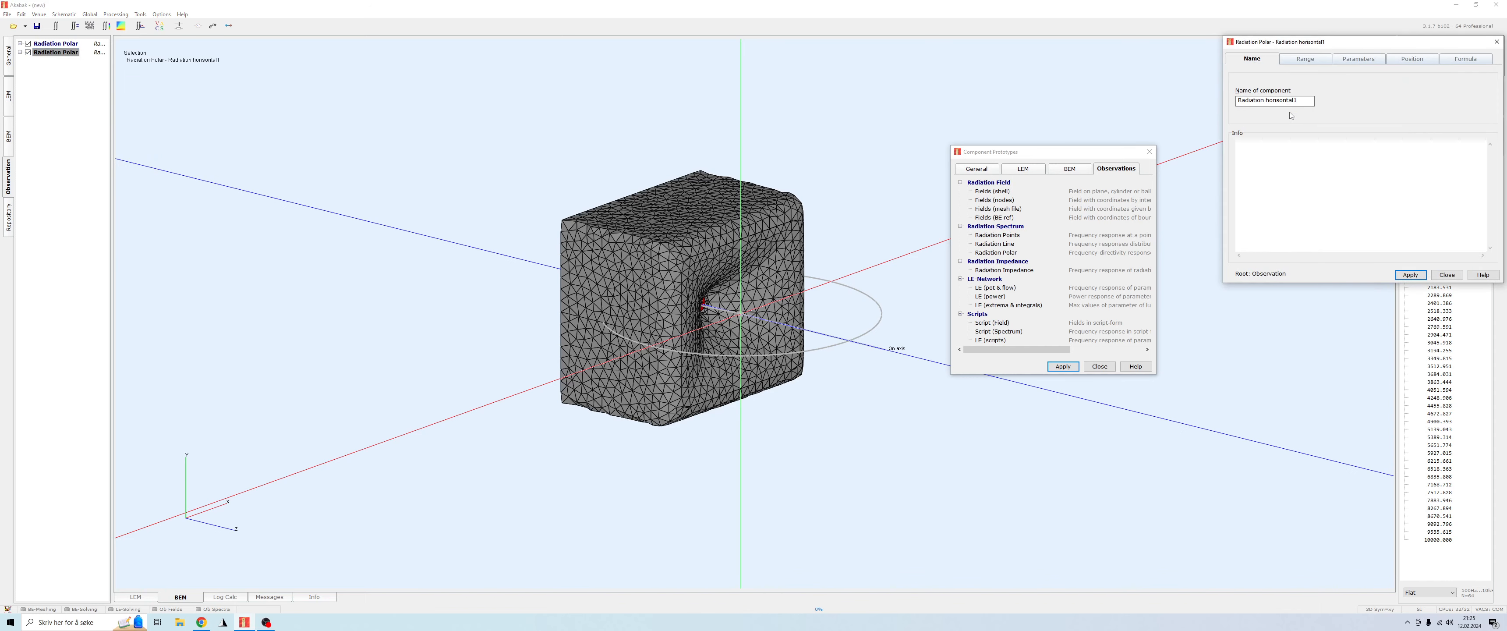
{"action": "left_click_drag", "start_coordinate": [1303, 101], "coordinate": [886, 86]}
{"action": "type", "text": "Rad"}
{"action": "key", "text": "BackSpace"}
{"action": "type", "text": "adiation vertical"}
Set the vertical polar's base plane identifier to zy and apply the position.
{"action": "left_click", "coordinate": [1411, 59]}
{"action": "left_click", "coordinate": [1266, 171]}
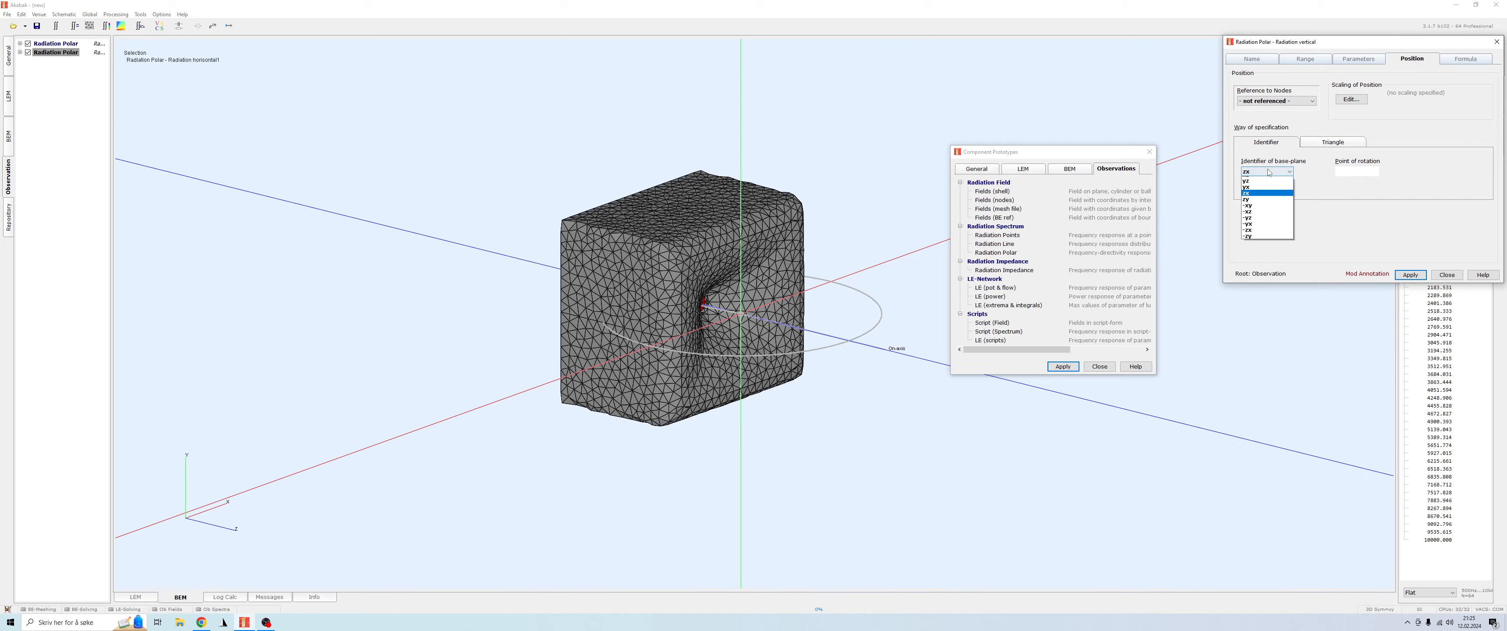
{"action": "left_click", "coordinate": [1259, 212]}
{"action": "left_click", "coordinate": [1410, 275]}
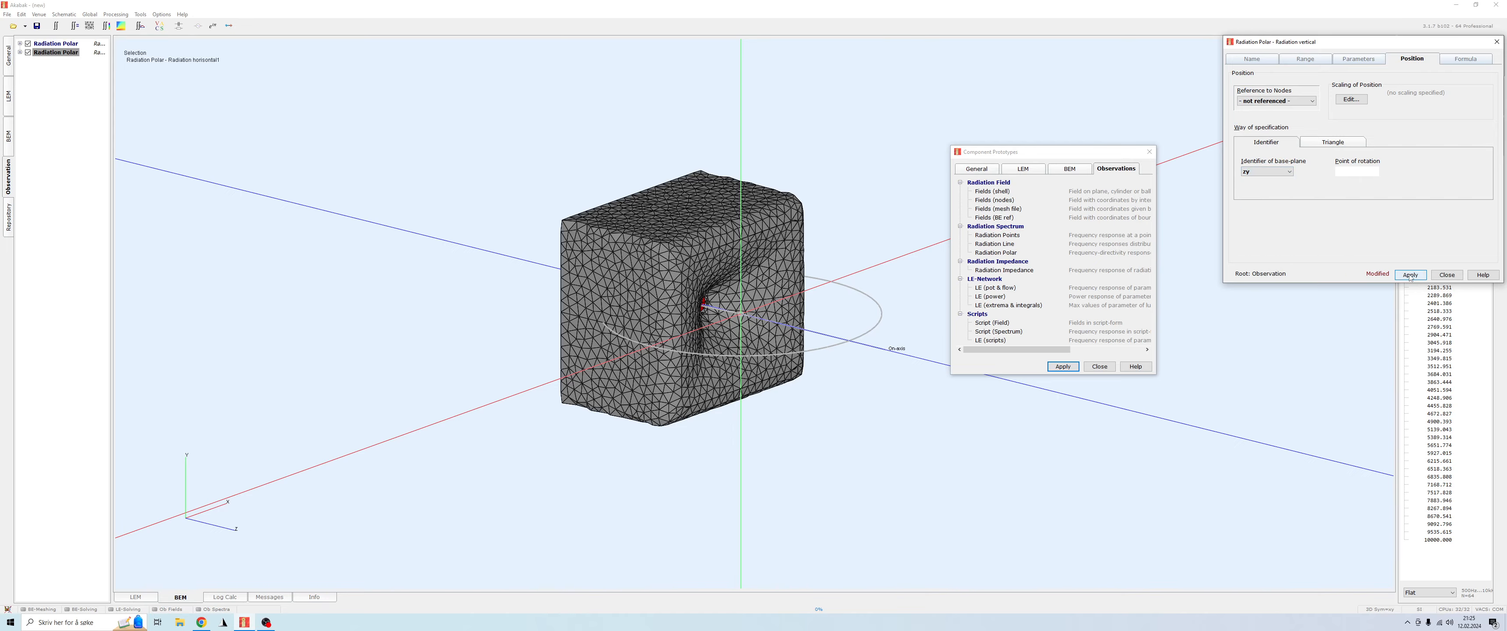
Examine the vertical polar arc around the enclosure and its angle range, number of points and distance, and close its settings.
{"action": "mouse_move", "coordinate": [864, 369]}
{"action": "left_mouse_down"}
{"action": "mouse_move", "coordinate": [766, 327]}
{"action": "mouse_move", "coordinate": [883, 281]}
{"action": "left_mouse_up"}
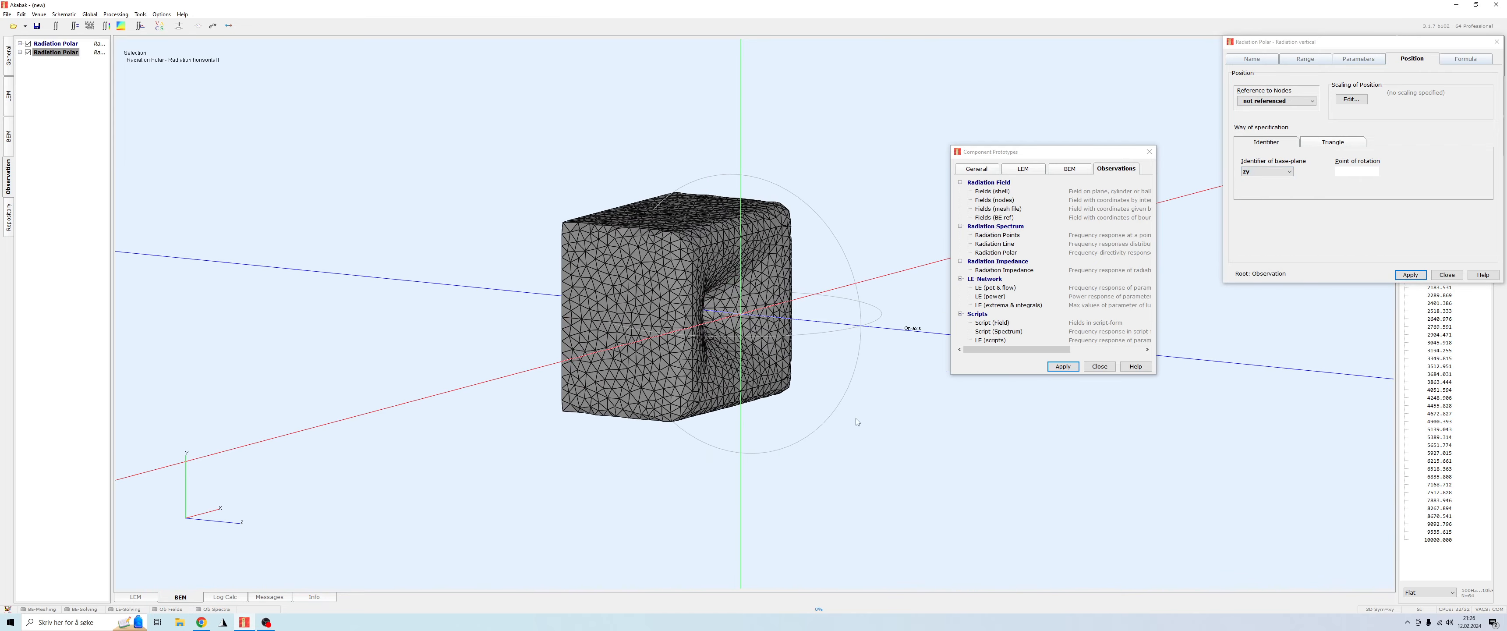
{"action": "left_click_drag", "start_coordinate": [825, 239], "coordinate": [611, 292]}
{"action": "left_click", "coordinate": [1358, 59]}
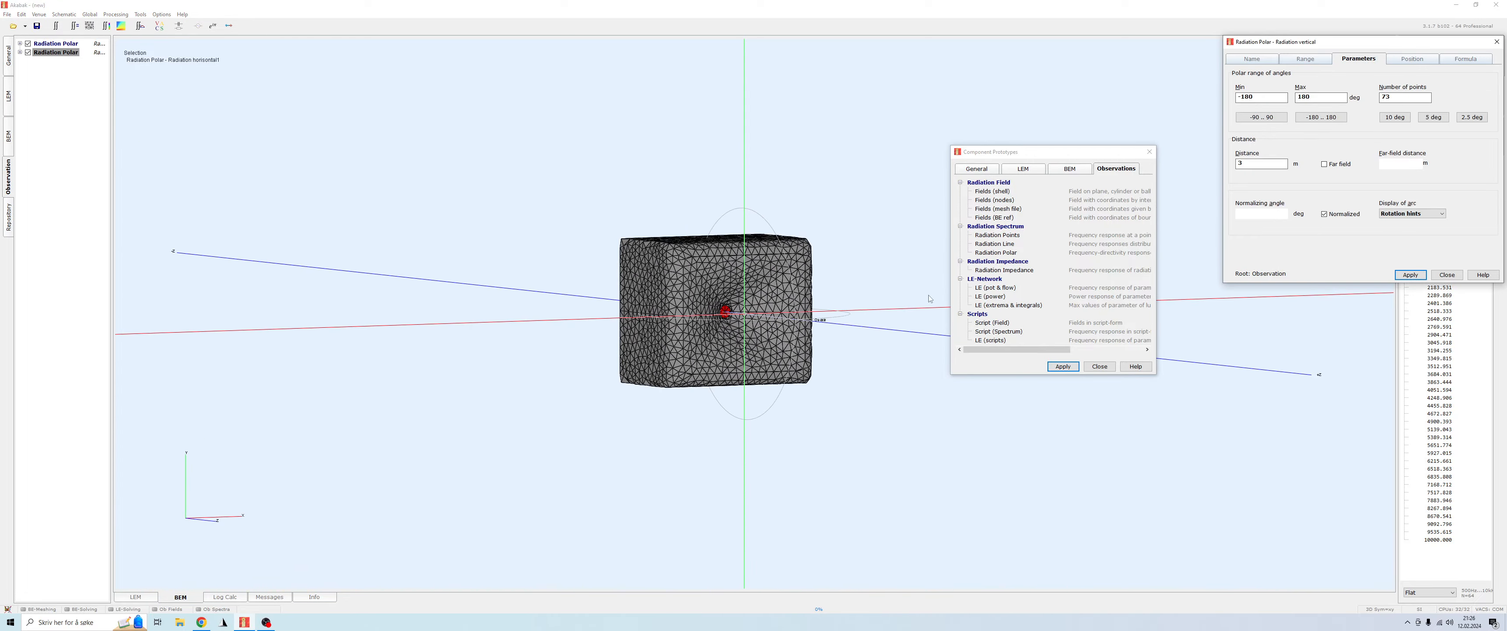
{"action": "left_click_drag", "start_coordinate": [342, 215], "coordinate": [928, 414]}
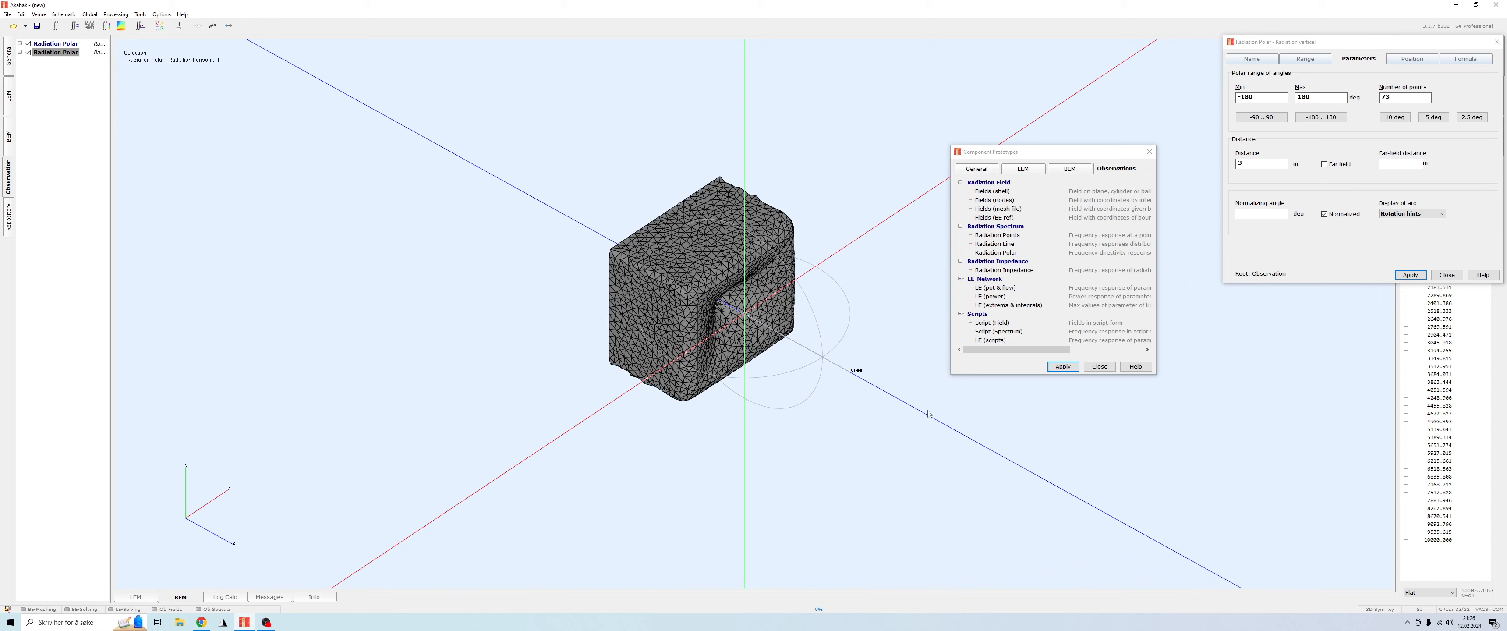
{"action": "left_click_drag", "start_coordinate": [828, 493], "coordinate": [871, 418]}
{"action": "scroll", "coordinate": [872, 418], "scroll_direction": "up", "scroll_amount": 4}
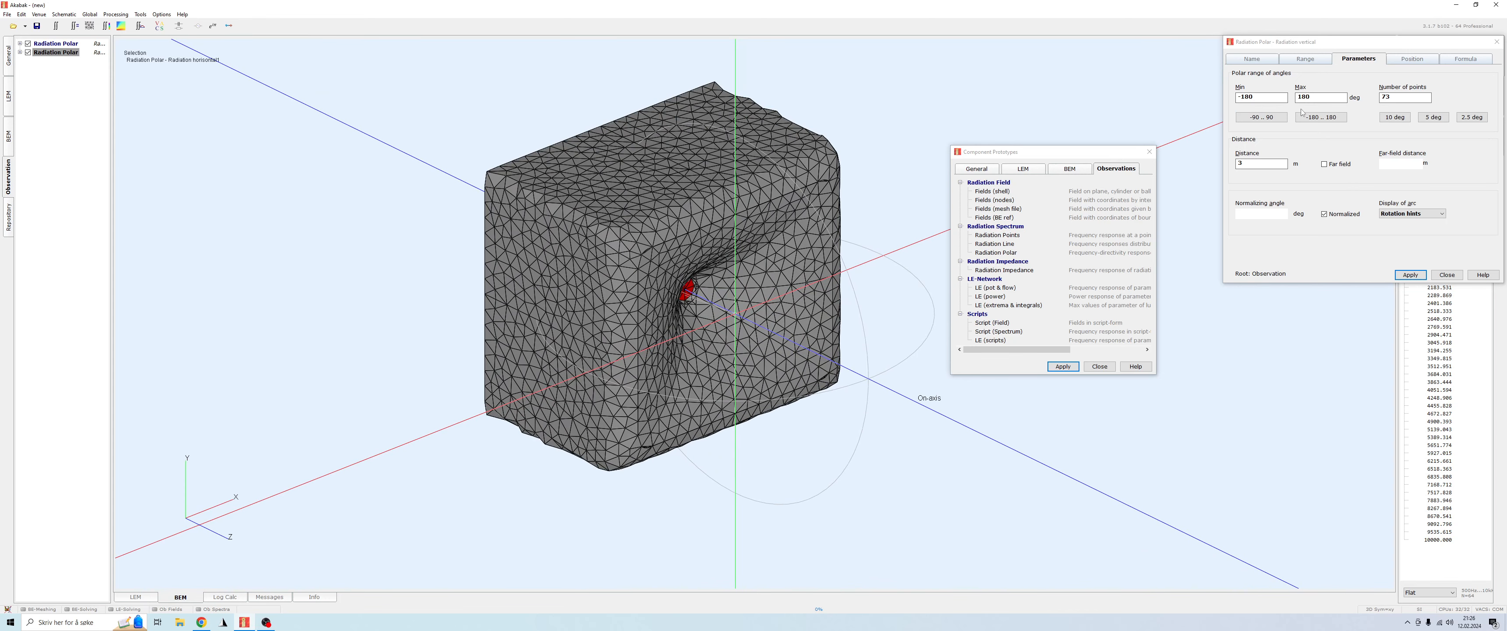
{"action": "left_click", "coordinate": [1426, 98]}
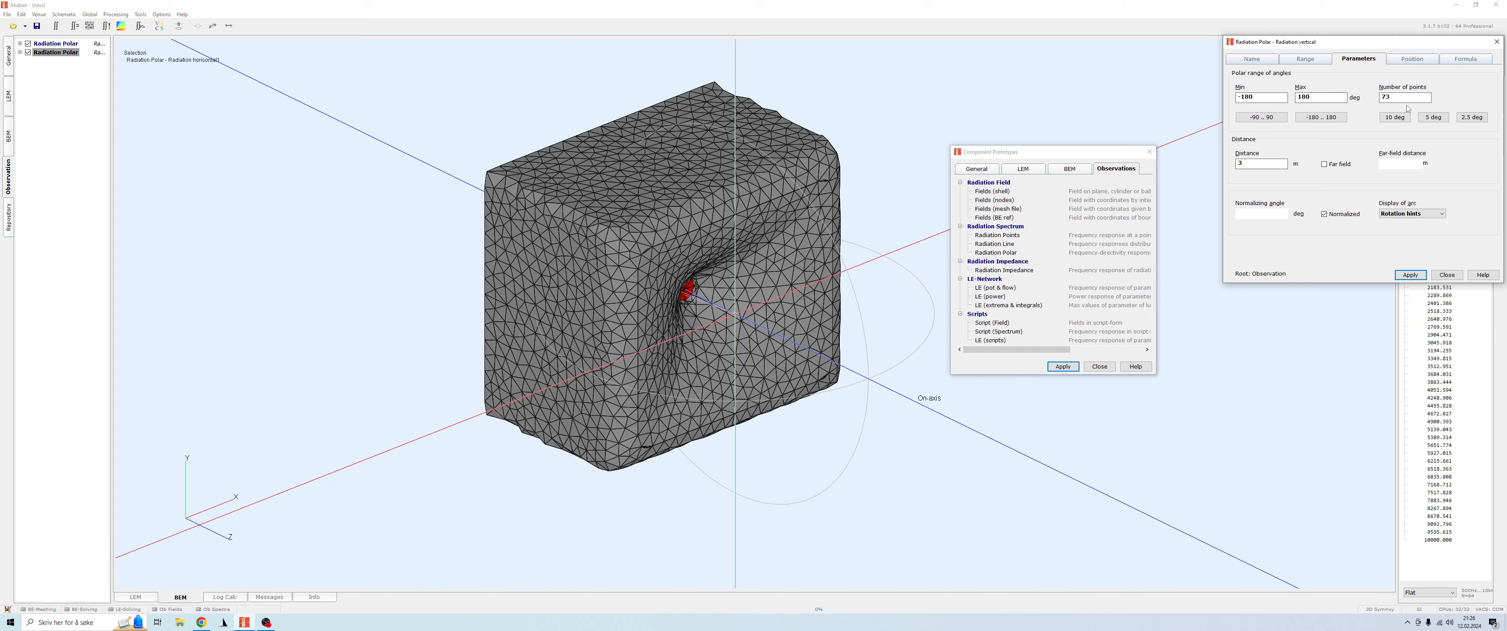
{"action": "double_click", "coordinate": [1340, 96]}
{"action": "left_click", "coordinate": [1340, 97]}
{"action": "left_click_drag", "start_coordinate": [1281, 374], "coordinate": [1296, 327]}
{"action": "scroll", "coordinate": [836, 357], "scroll_direction": "down", "scroll_amount": 4}
{"action": "left_click_drag", "start_coordinate": [837, 357], "coordinate": [798, 420]}
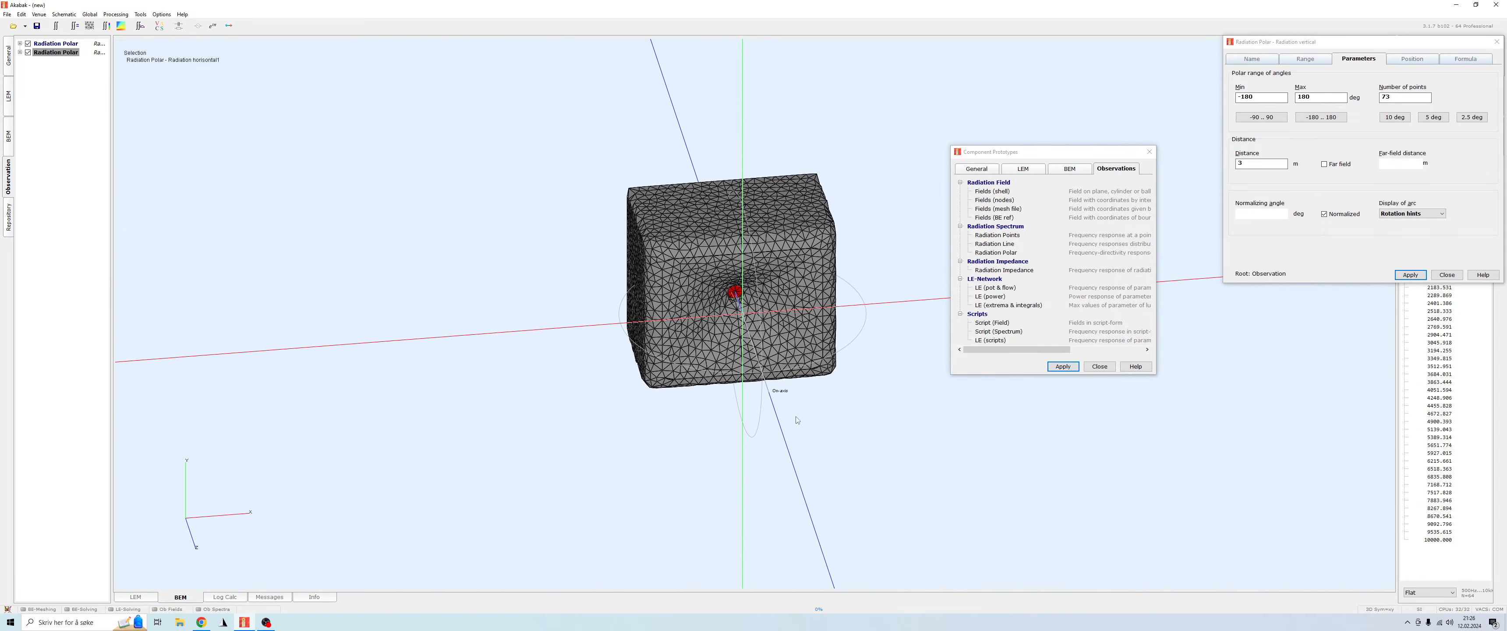
{"action": "left_click", "coordinate": [1443, 274]}
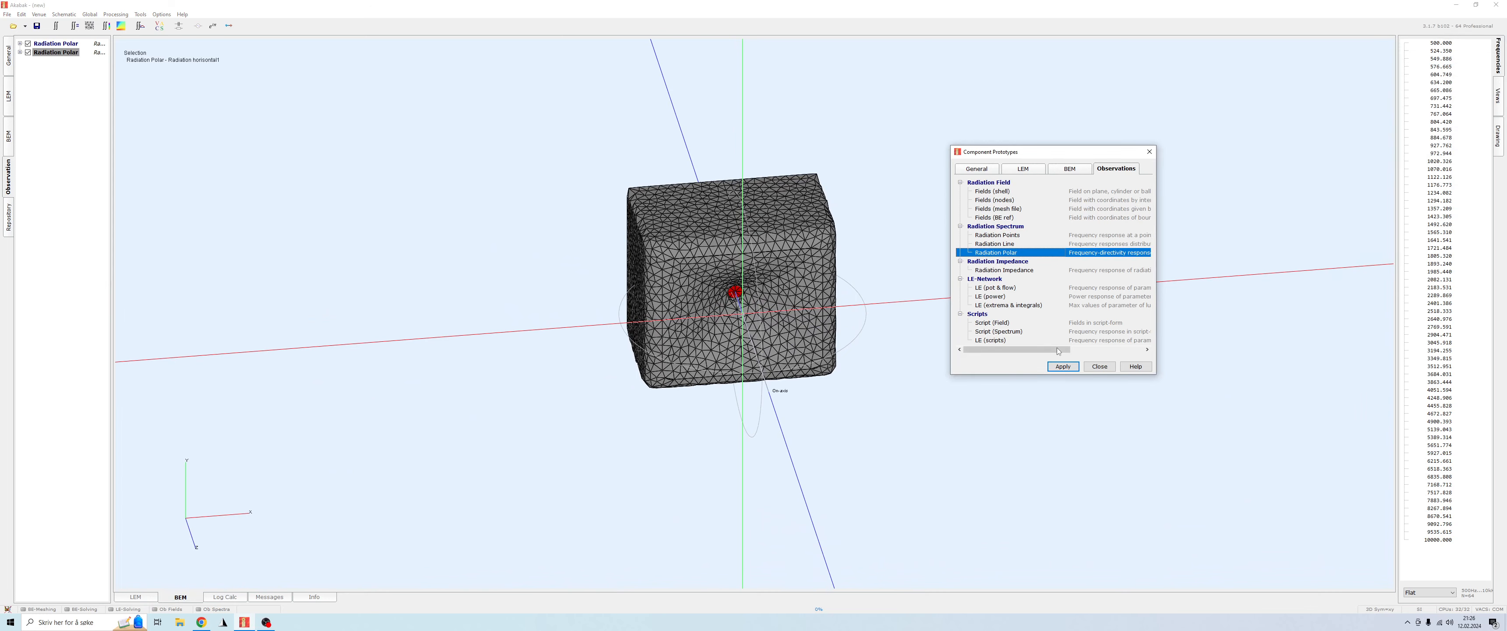
Add a Radiation Impedance observation with the Diaphragm elements as its first driving reference, apply it and close its settings.
{"action": "double_click", "coordinate": [1015, 270]}
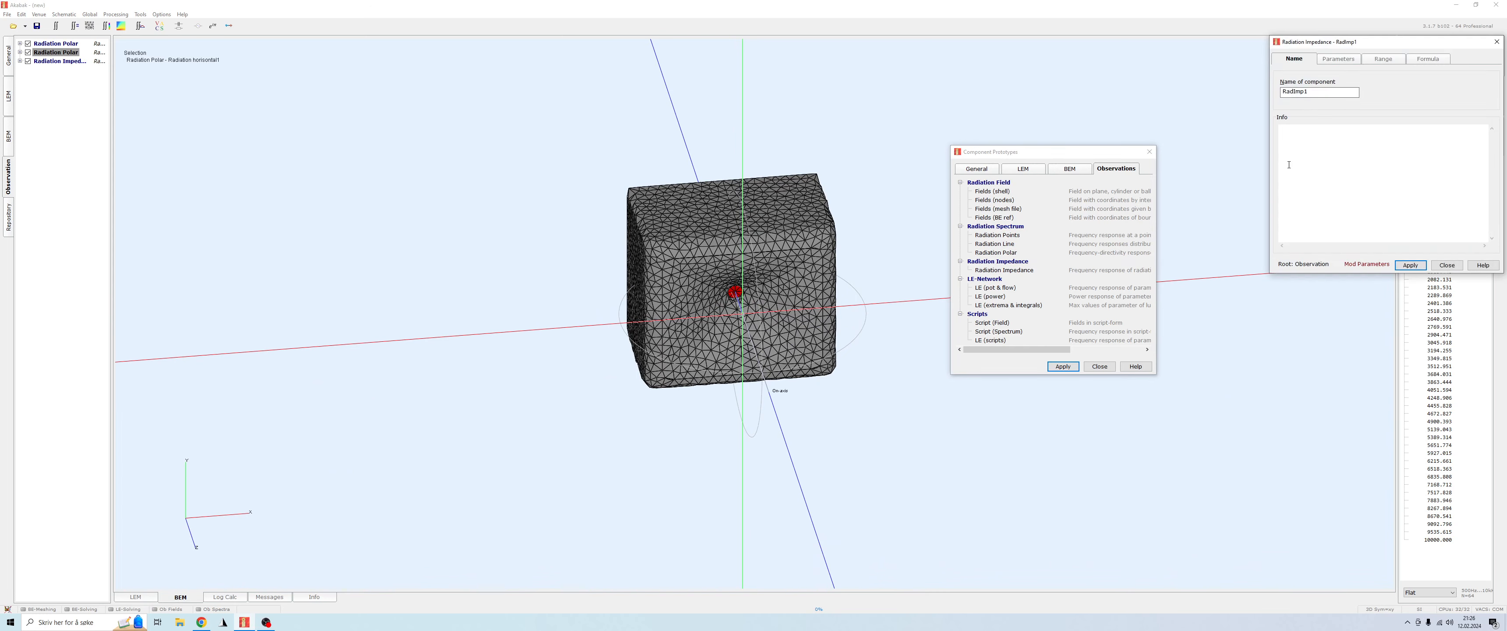
{"action": "left_click", "coordinate": [1338, 59]}
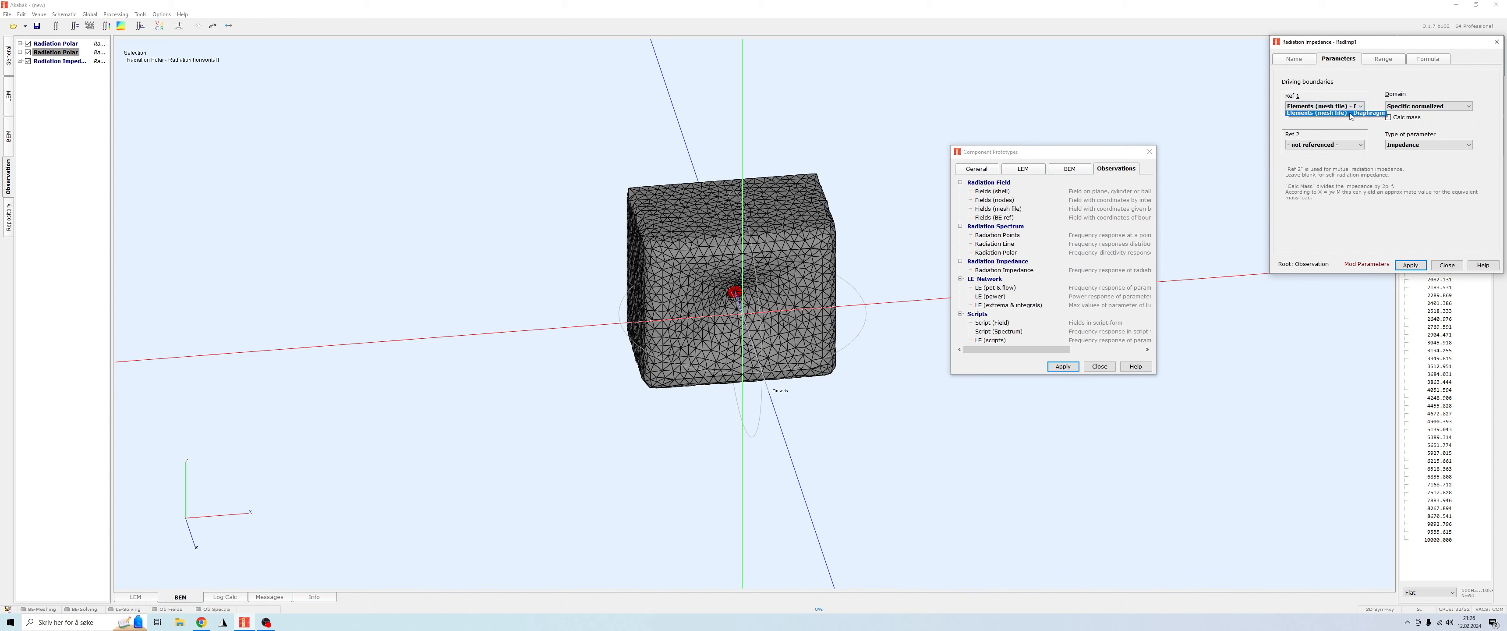
{"action": "left_click", "coordinate": [1410, 265]}
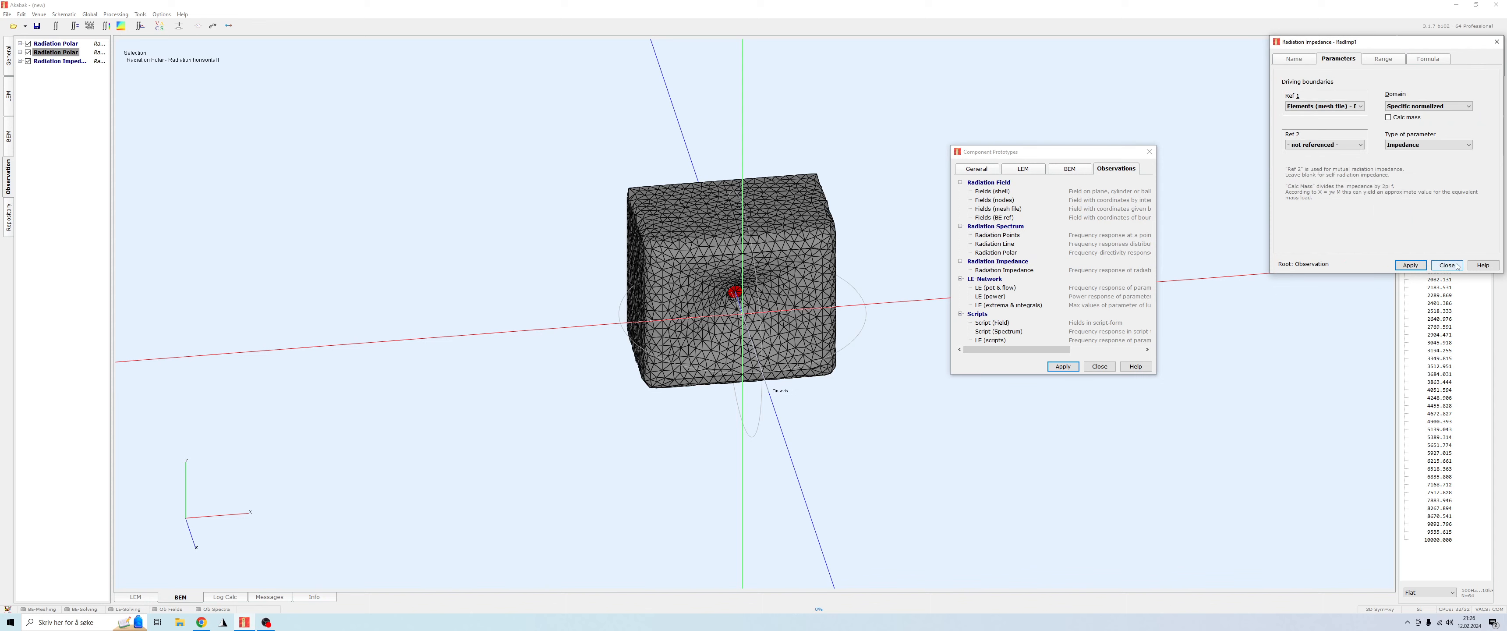
{"action": "left_click", "coordinate": [1446, 265]}
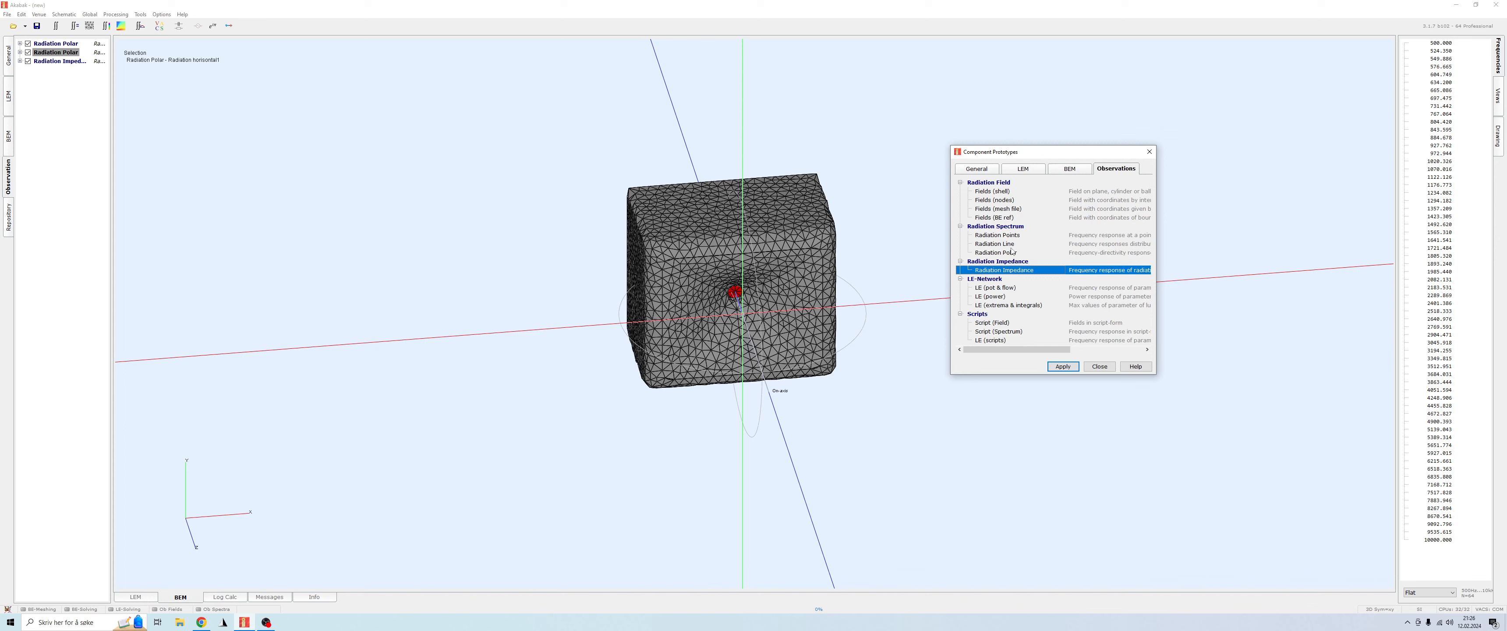
Examine the Fields (shell) observation type and the space around the enclosure from above and in perspective, and close the component prototypes.
{"action": "left_click", "coordinate": [993, 192]}
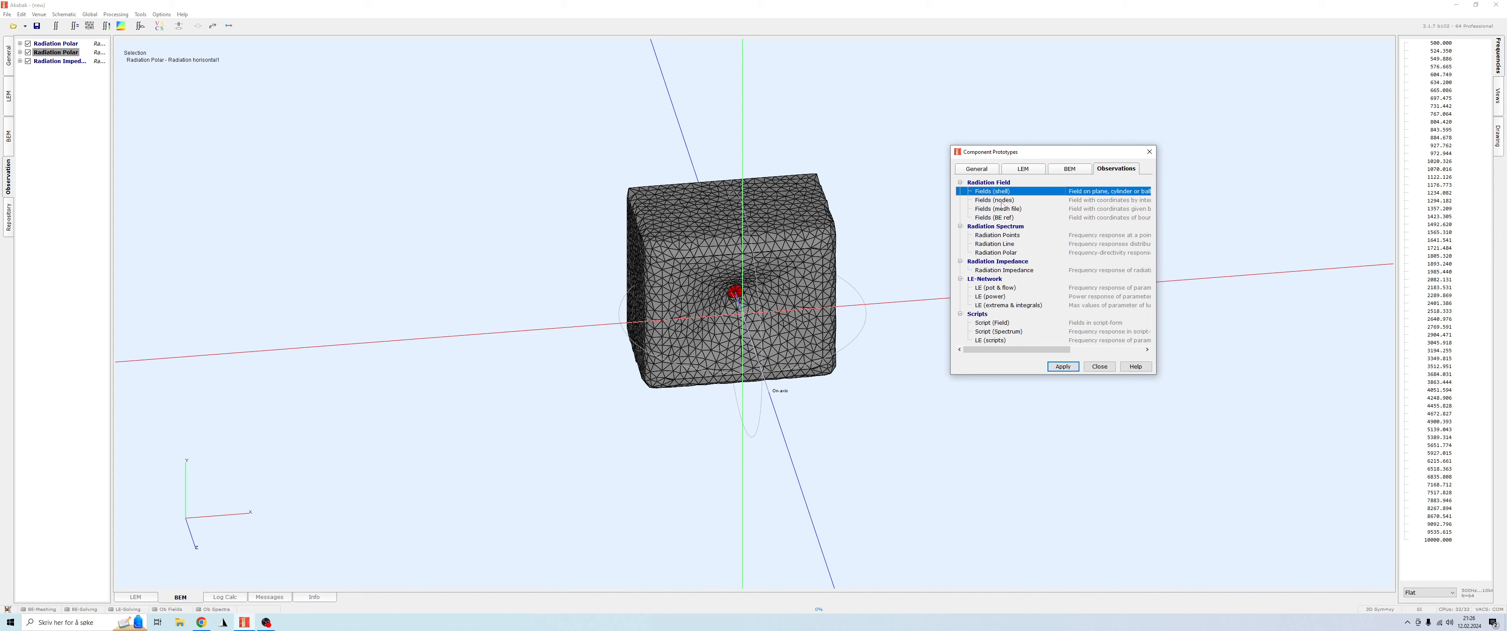
{"action": "left_click_drag", "start_coordinate": [780, 398], "coordinate": [940, 534]}
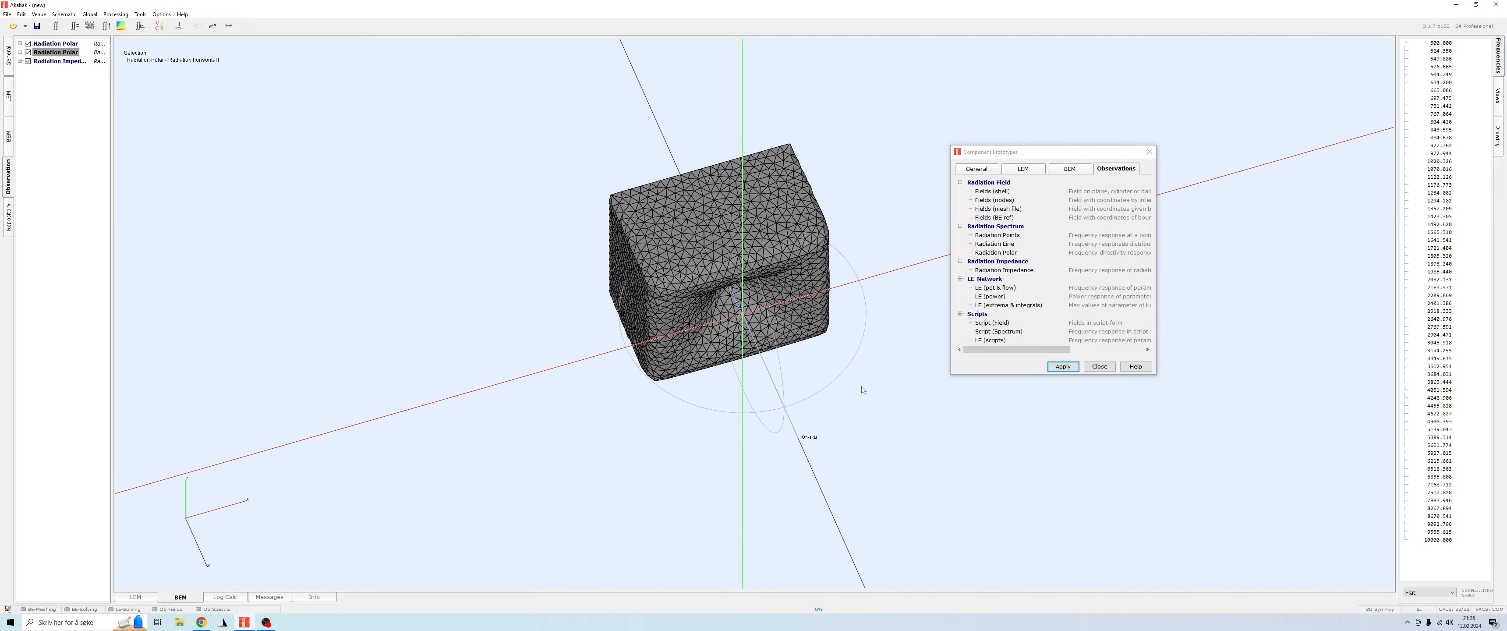
{"action": "left_click_drag", "start_coordinate": [752, 258], "coordinate": [496, 347]}
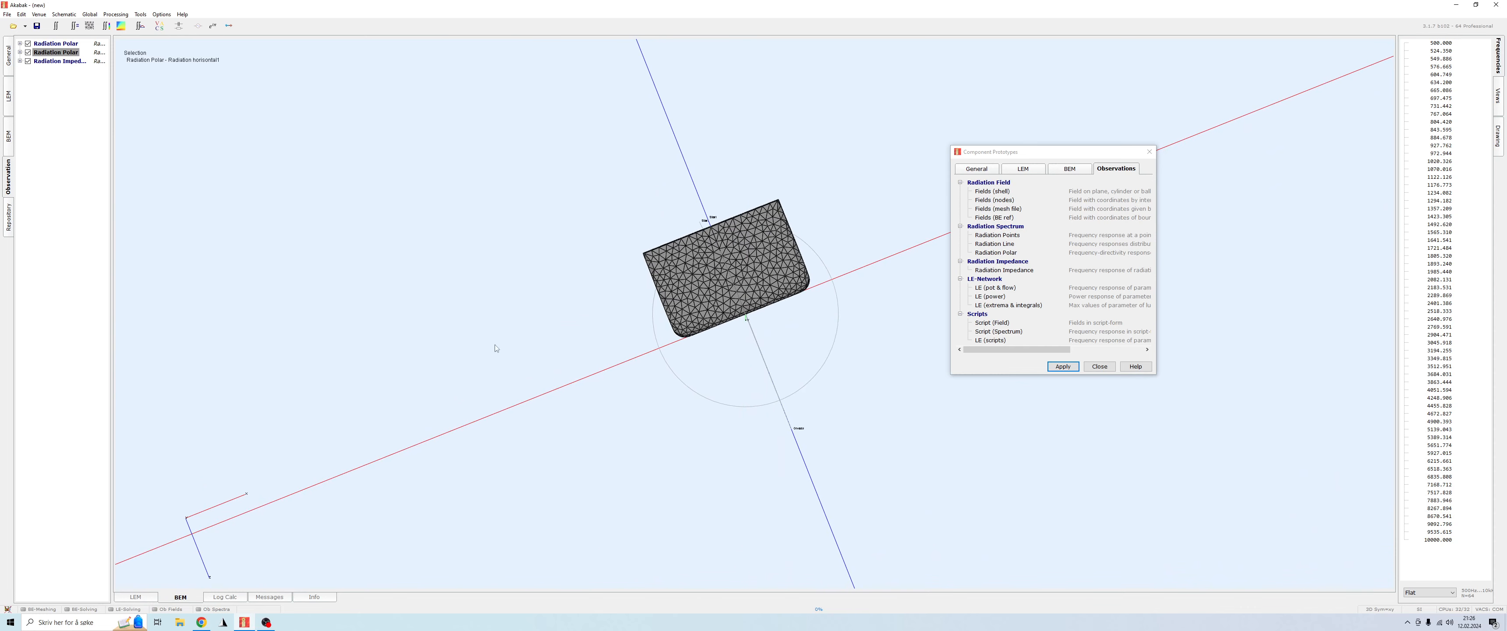
{"action": "left_click_drag", "start_coordinate": [844, 420], "coordinate": [727, 452]}
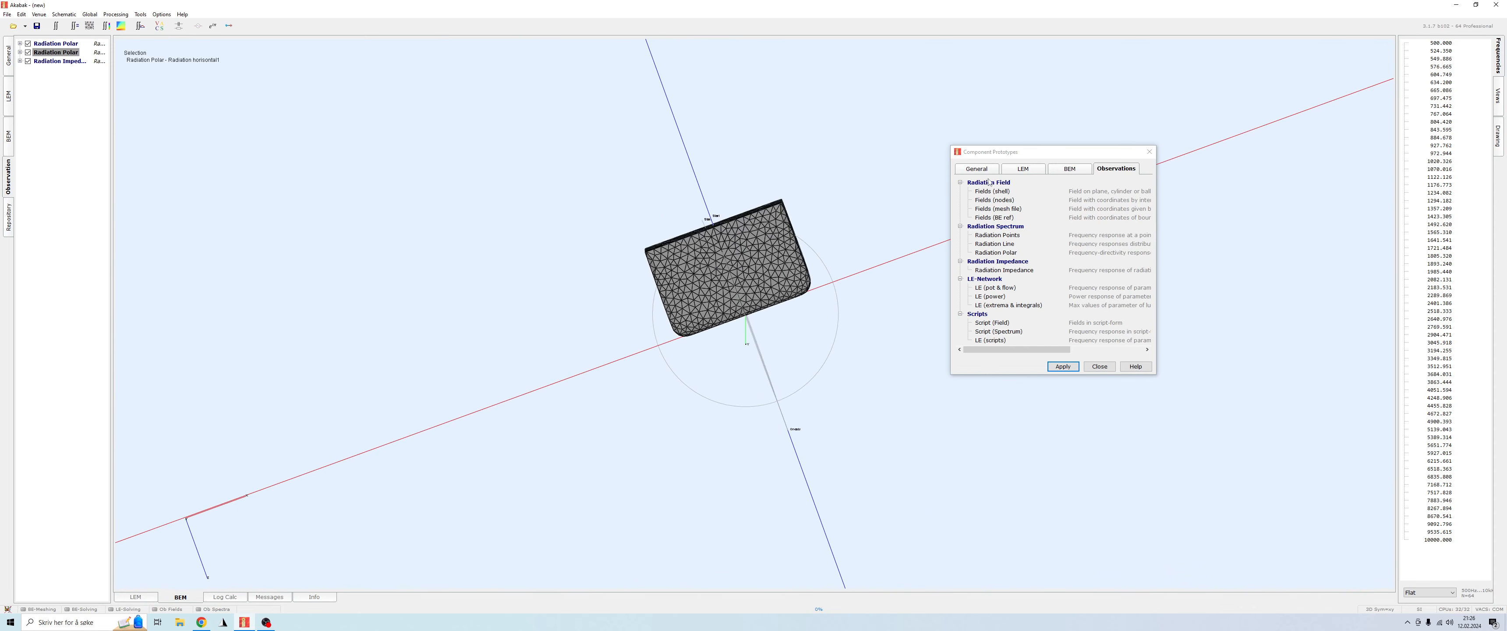
{"action": "left_click", "coordinate": [995, 193]}
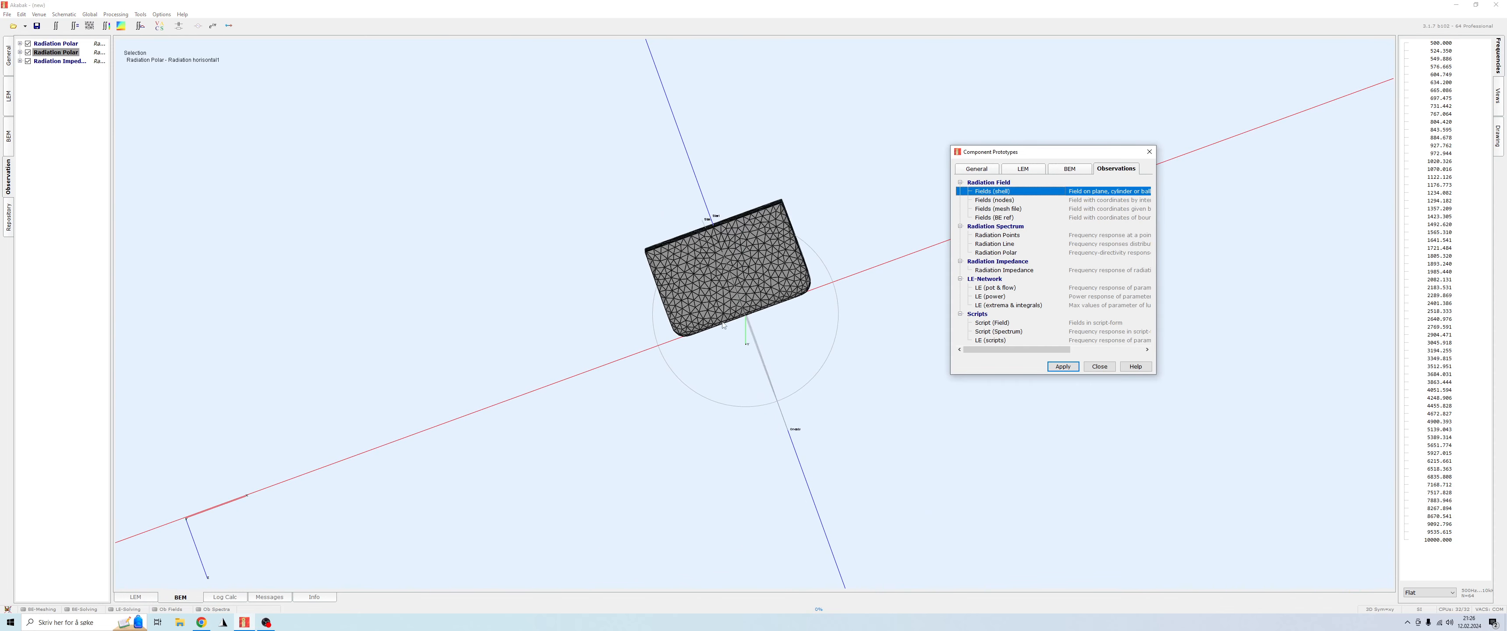
{"action": "left_click_drag", "start_coordinate": [750, 323], "coordinate": [1210, 406]}
{"action": "left_click_drag", "start_coordinate": [861, 428], "coordinate": [672, 251]}
{"action": "scroll", "coordinate": [781, 370], "scroll_direction": "up", "scroll_amount": 5}
{"action": "scroll", "coordinate": [819, 351], "scroll_direction": "down", "scroll_amount": 4}
{"action": "scroll", "coordinate": [819, 352], "scroll_direction": "down", "scroll_amount": 3}
{"action": "left_click_drag", "start_coordinate": [818, 352], "coordinate": [780, 446]}
{"action": "scroll", "coordinate": [780, 445], "scroll_direction": "up", "scroll_amount": 6}
{"action": "scroll", "coordinate": [882, 422], "scroll_direction": "down", "scroll_amount": 3}
{"action": "left_click_drag", "start_coordinate": [881, 420], "coordinate": [1167, 380]}
{"action": "left_click", "coordinate": [1103, 367]}
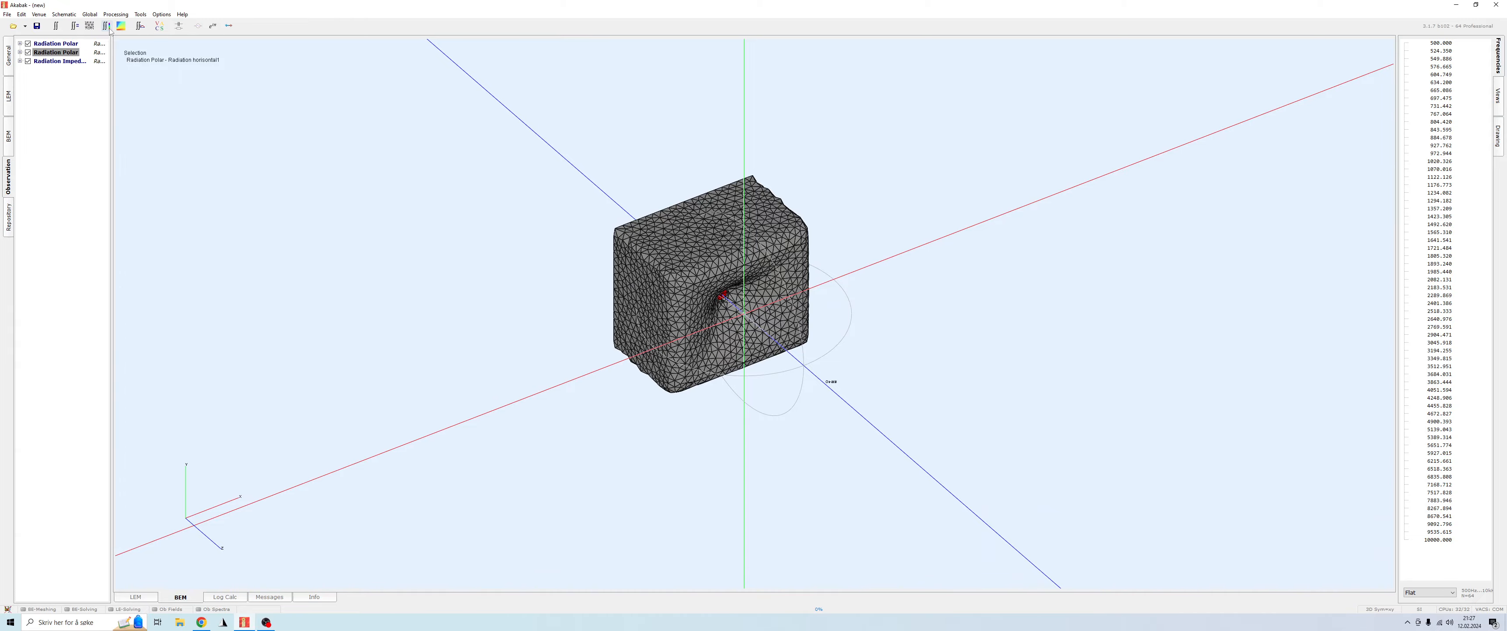
Open the global Fixed Driving settings and enable fixed driving for the diaphragm.
{"action": "left_click_drag", "start_coordinate": [632, 343], "coordinate": [401, 219]}
{"action": "left_click", "coordinate": [89, 14]}
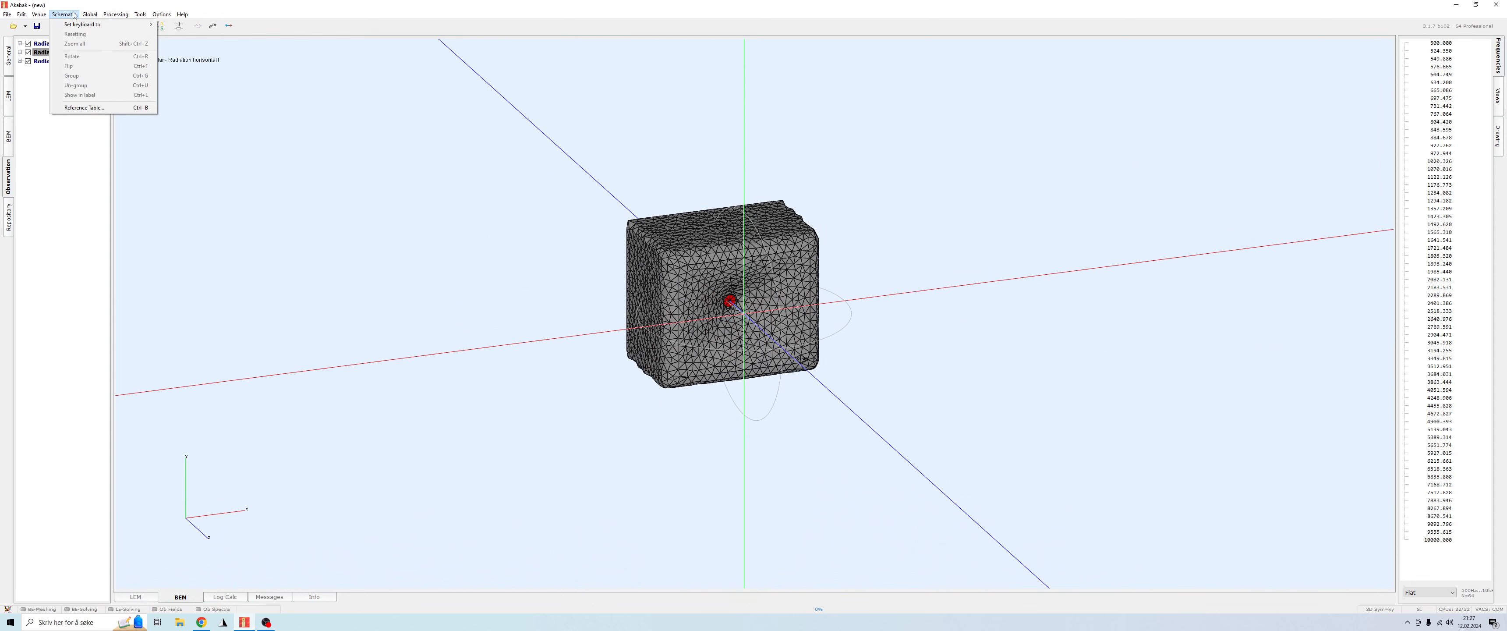
{"action": "mouse_move", "coordinate": [89, 14]}
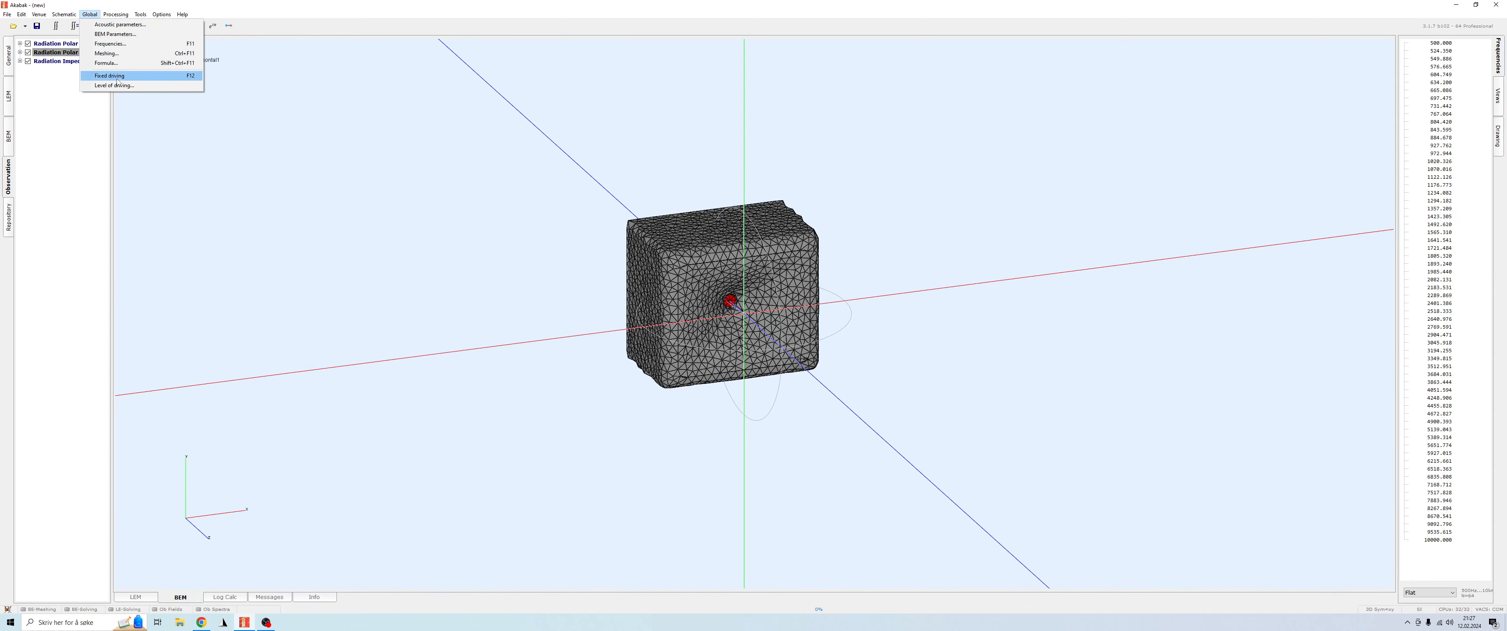
{"action": "left_click", "coordinate": [176, 75]}
{"action": "left_click", "coordinate": [1141, 78]}
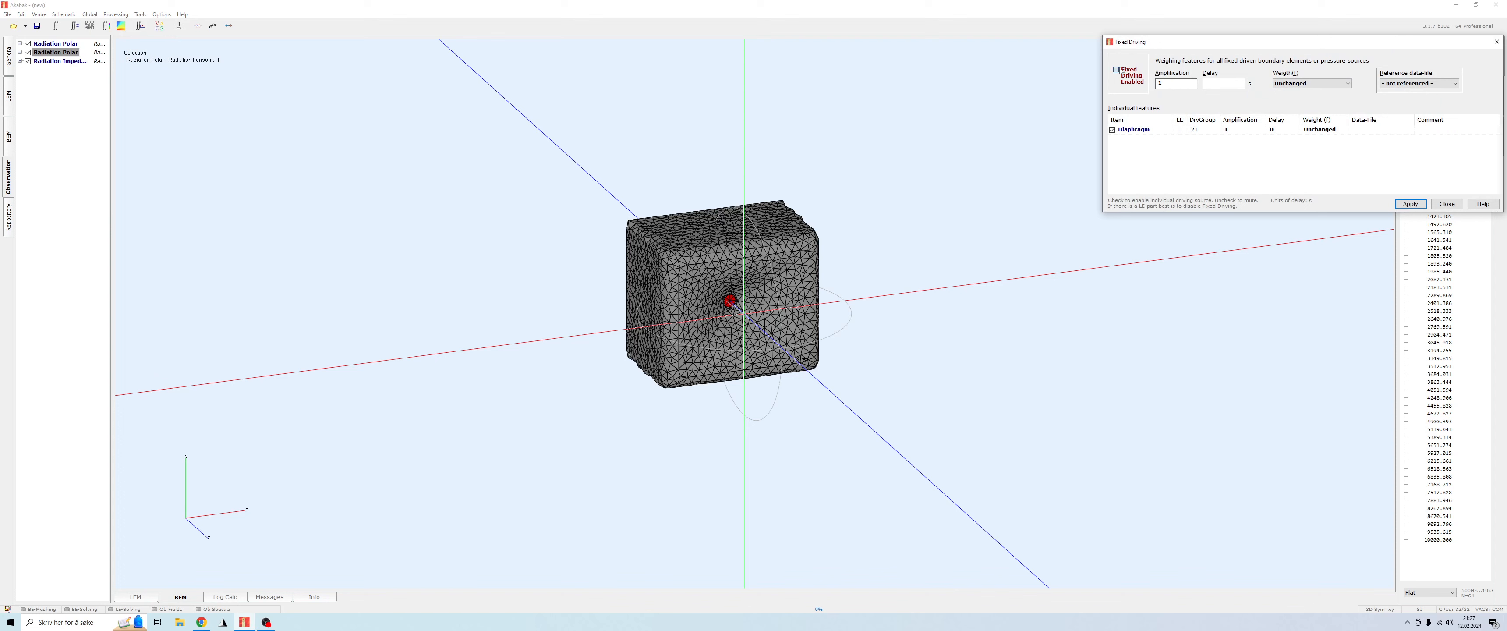
Review the frequency weighting options, keep Unchanged, apply the fixed driving settings and close them.
{"action": "left_click", "coordinate": [1312, 84]}
{"action": "left_click", "coordinate": [1312, 88]}
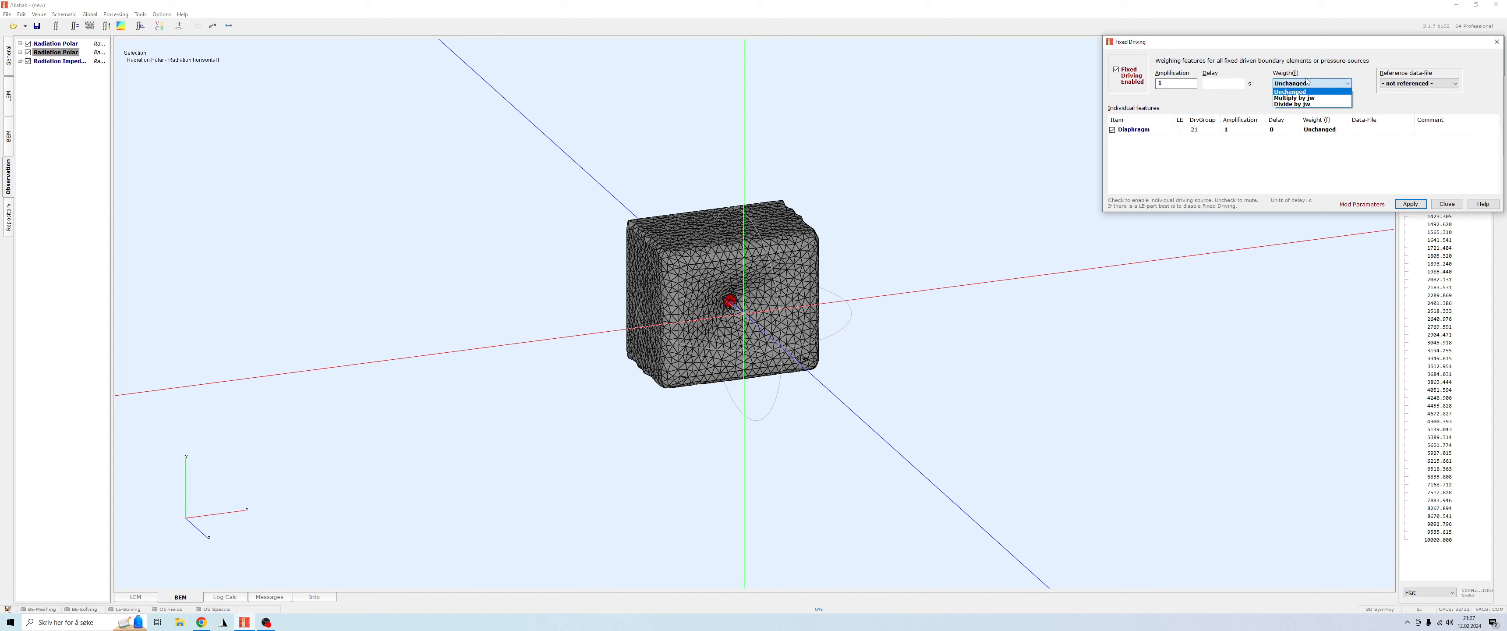
{"action": "left_click", "coordinate": [1306, 80]}
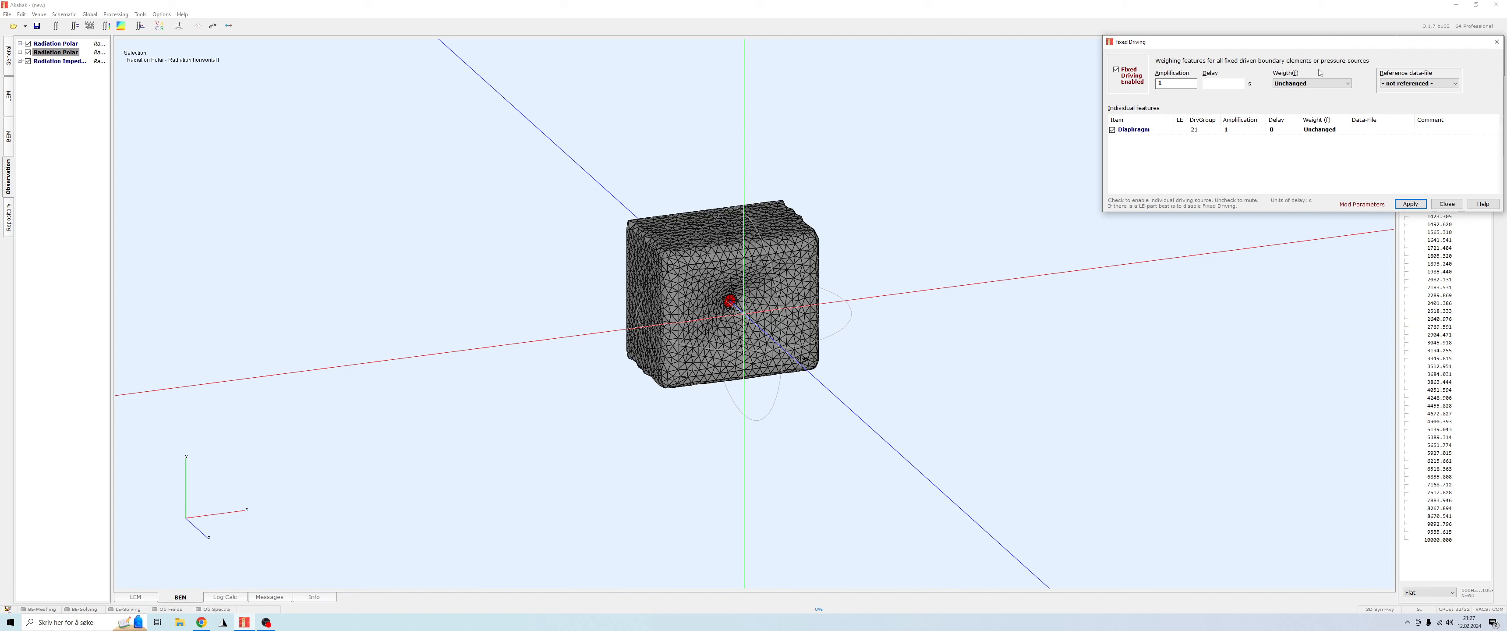
{"action": "left_click", "coordinate": [1287, 83]}
{"action": "left_click", "coordinate": [1288, 85]}
{"action": "left_click", "coordinate": [1290, 84]}
{"action": "left_click", "coordinate": [1294, 91]}
{"action": "left_click", "coordinate": [1411, 204]}
{"action": "left_click", "coordinate": [1446, 204]}
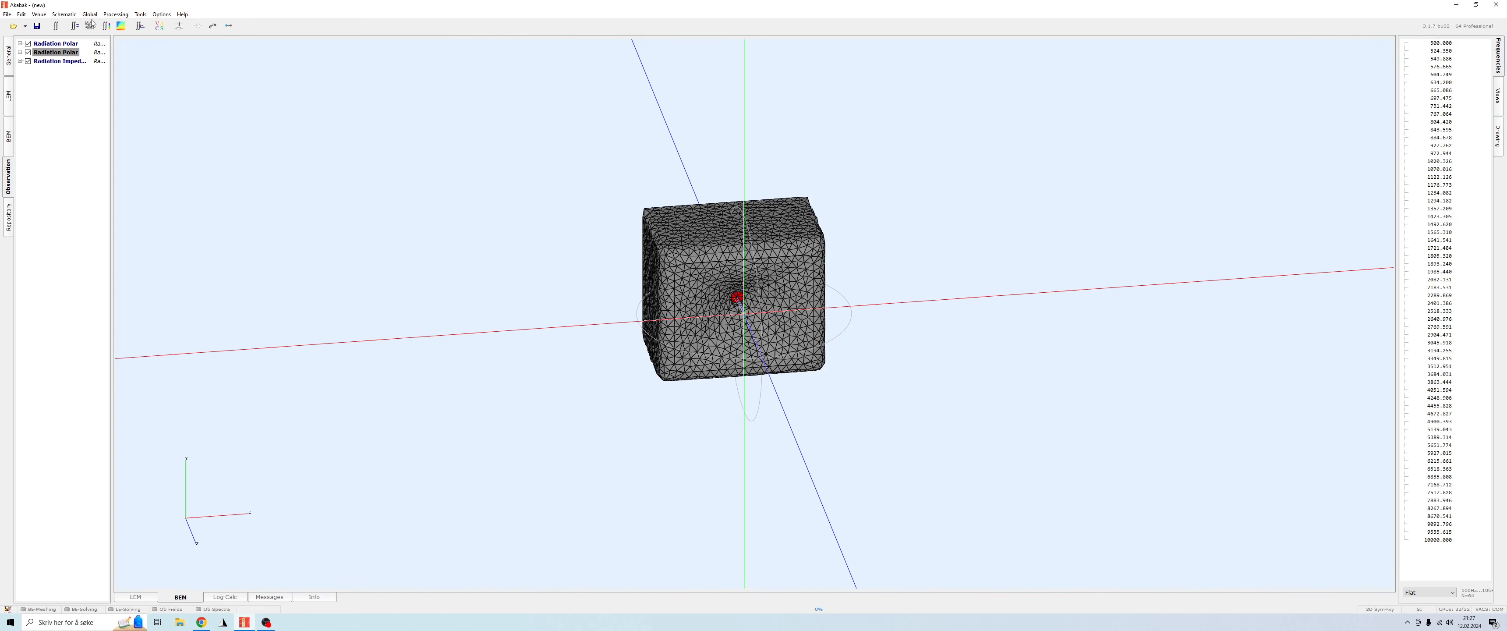
Calculate the whole project, check the calculation log and return to the BEM model view.
{"action": "left_click", "coordinate": [115, 14]}
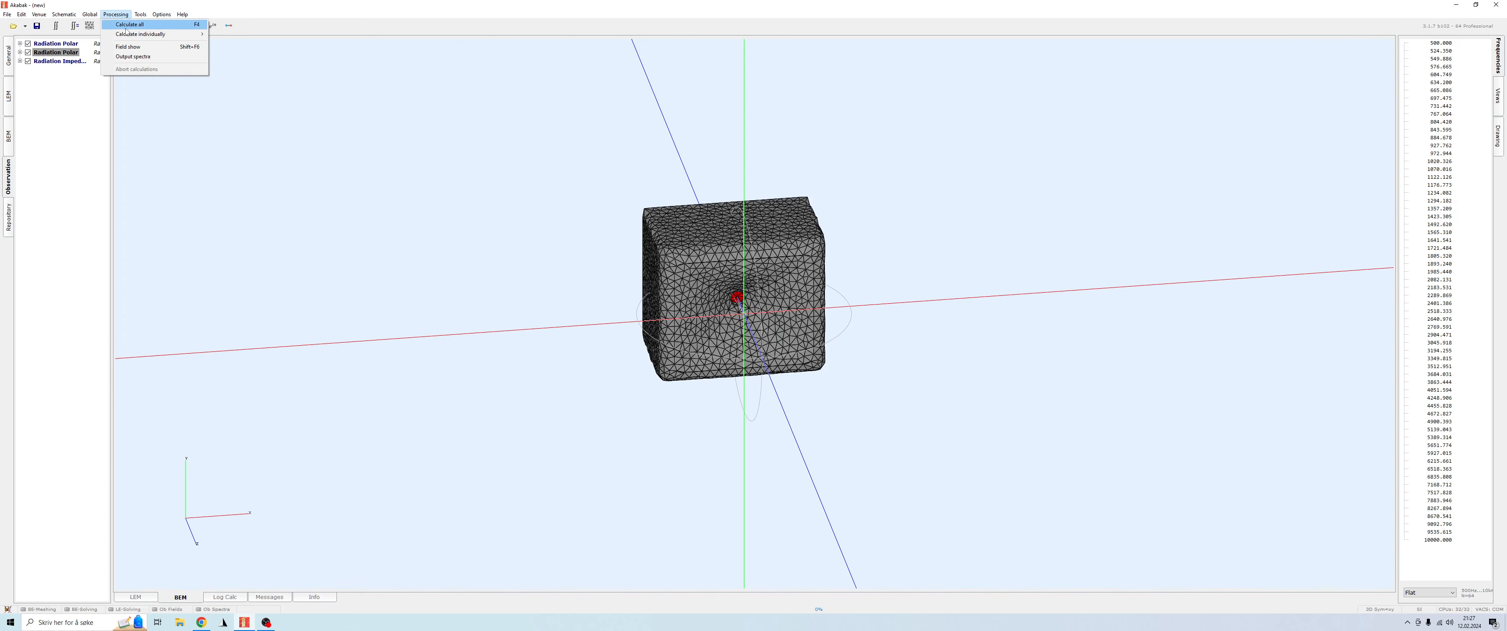
{"action": "left_click", "coordinate": [126, 32]}
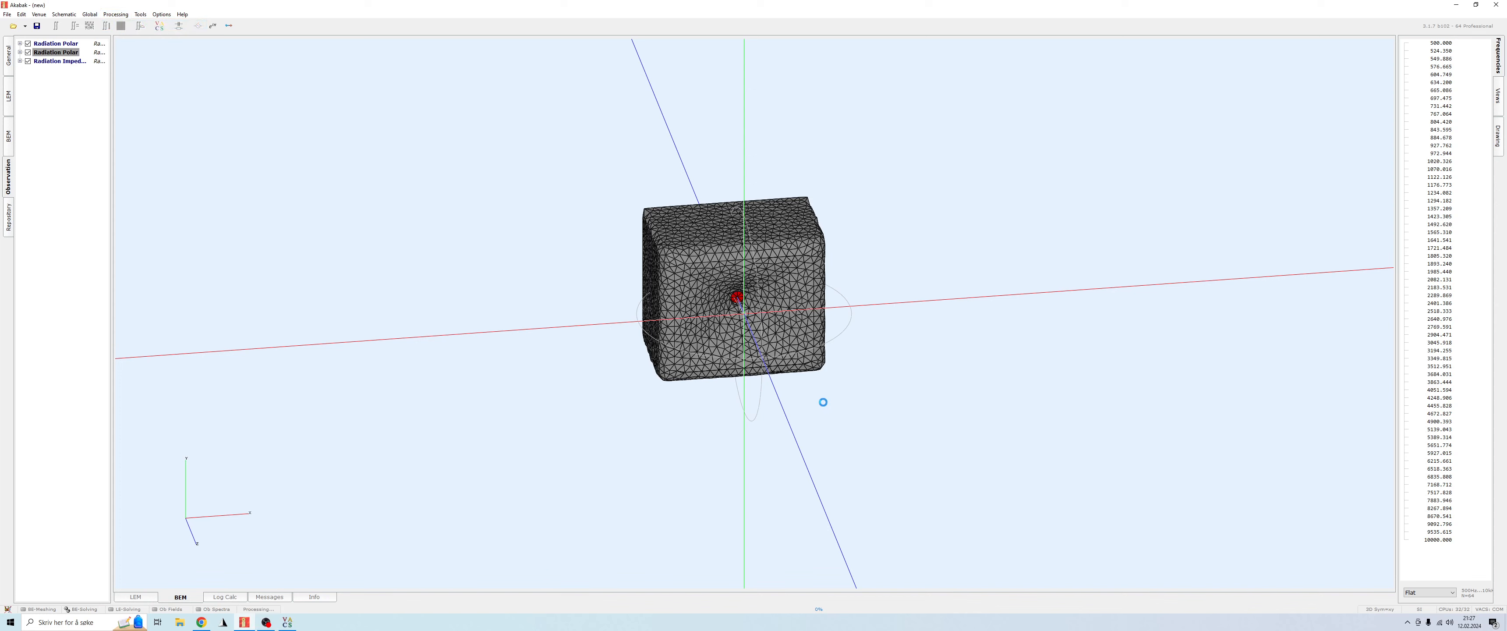
{"action": "left_click_drag", "start_coordinate": [811, 424], "coordinate": [810, 369]}
{"action": "left_click", "coordinate": [225, 596]}
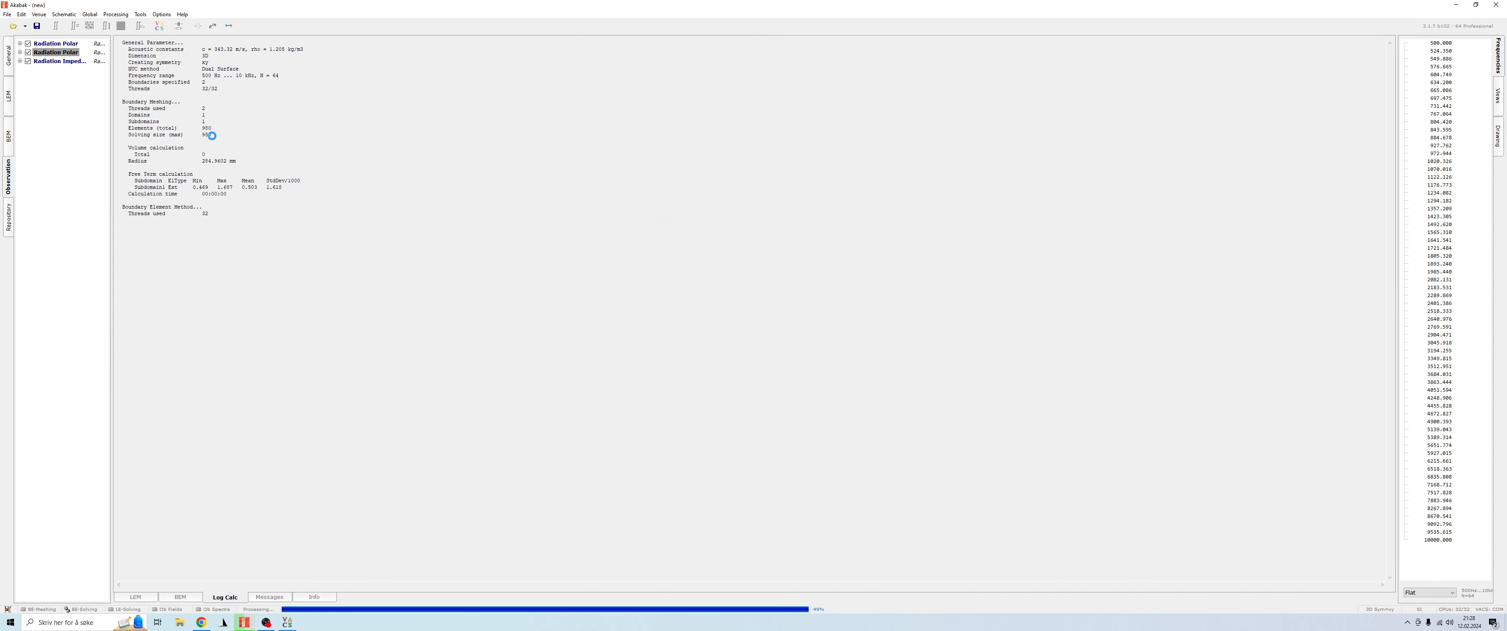
{"action": "left_click", "coordinate": [182, 597]}
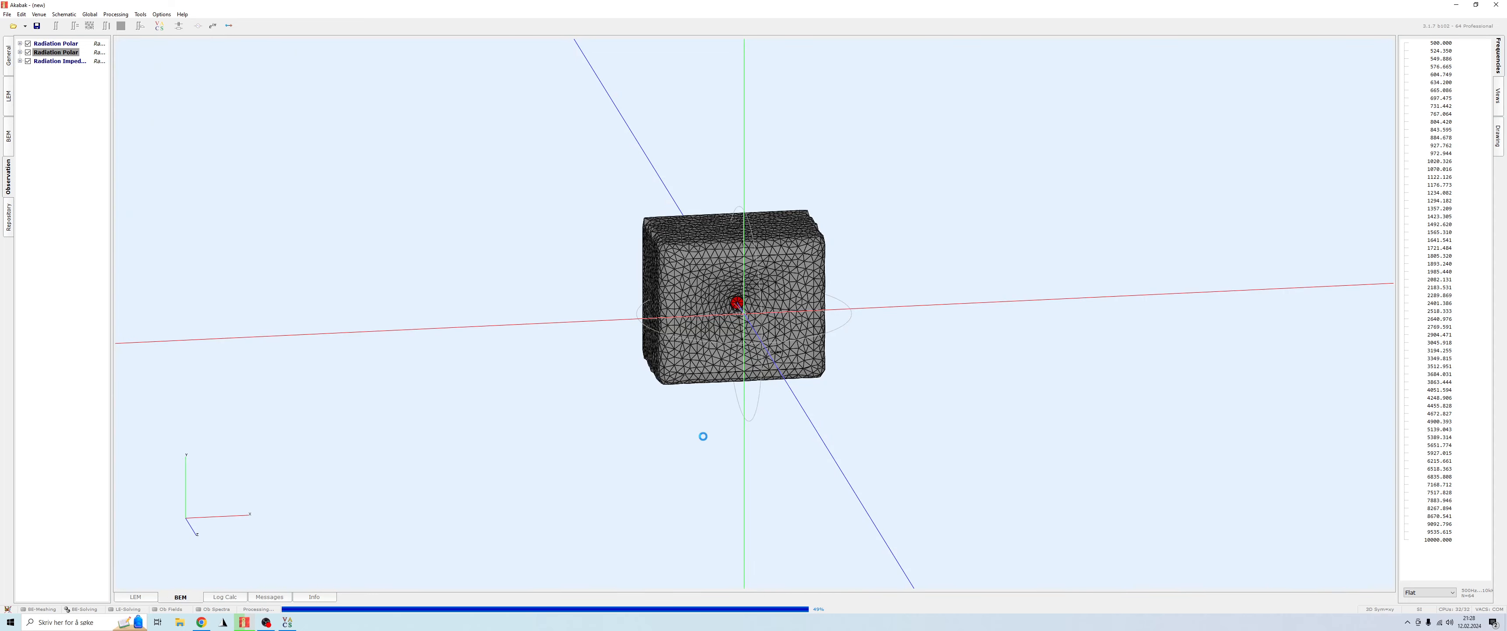
{"action": "left_click_drag", "start_coordinate": [780, 388], "coordinate": [821, 340]}
{"action": "scroll", "coordinate": [793, 273], "scroll_direction": "up", "scroll_amount": 2}
{"action": "scroll", "coordinate": [792, 272], "scroll_direction": "up", "scroll_amount": 1}
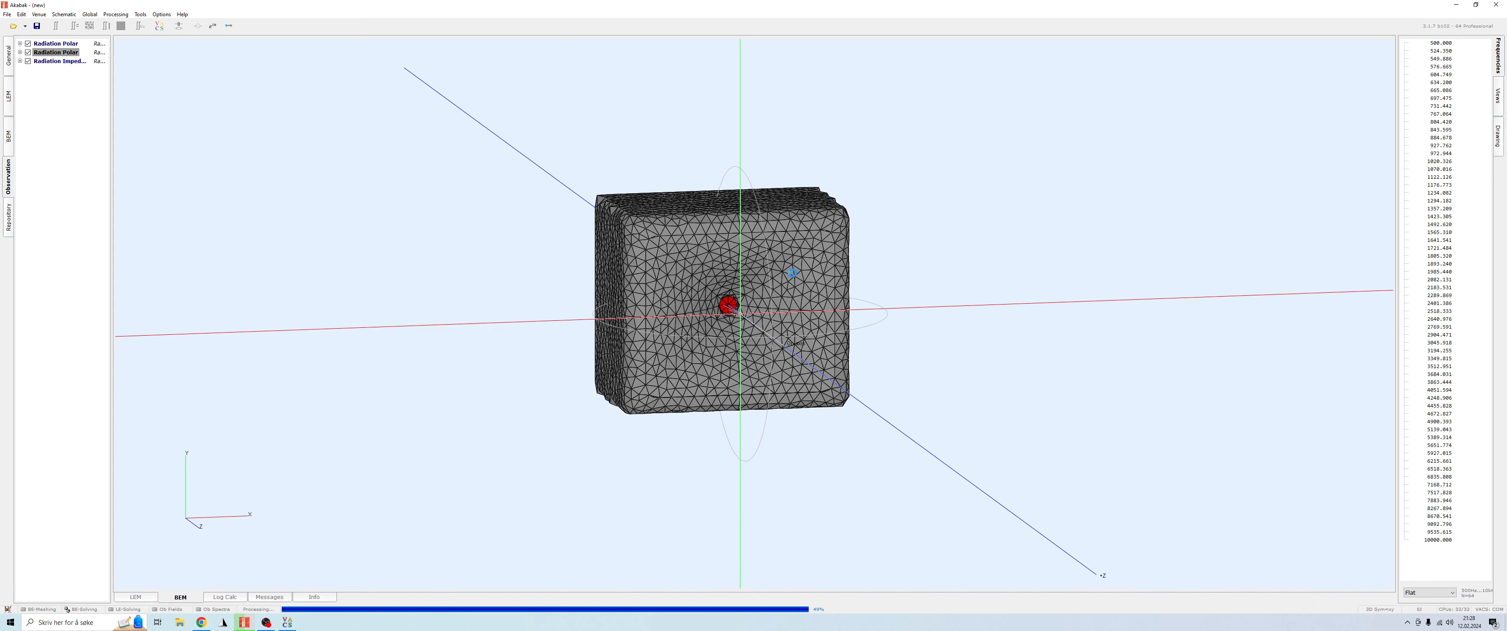
{"action": "scroll", "coordinate": [793, 272], "scroll_direction": "up", "scroll_amount": 1}
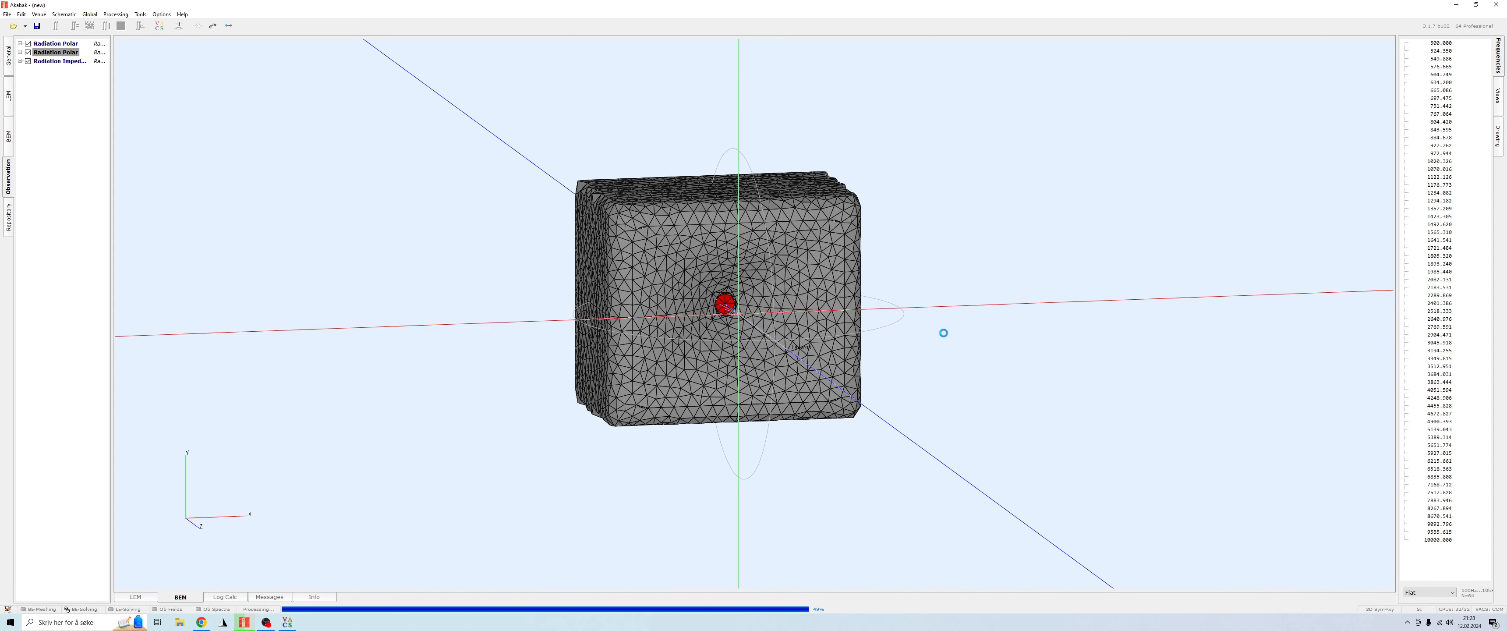
{"action": "left_click_drag", "start_coordinate": [931, 329], "coordinate": [921, 336]}
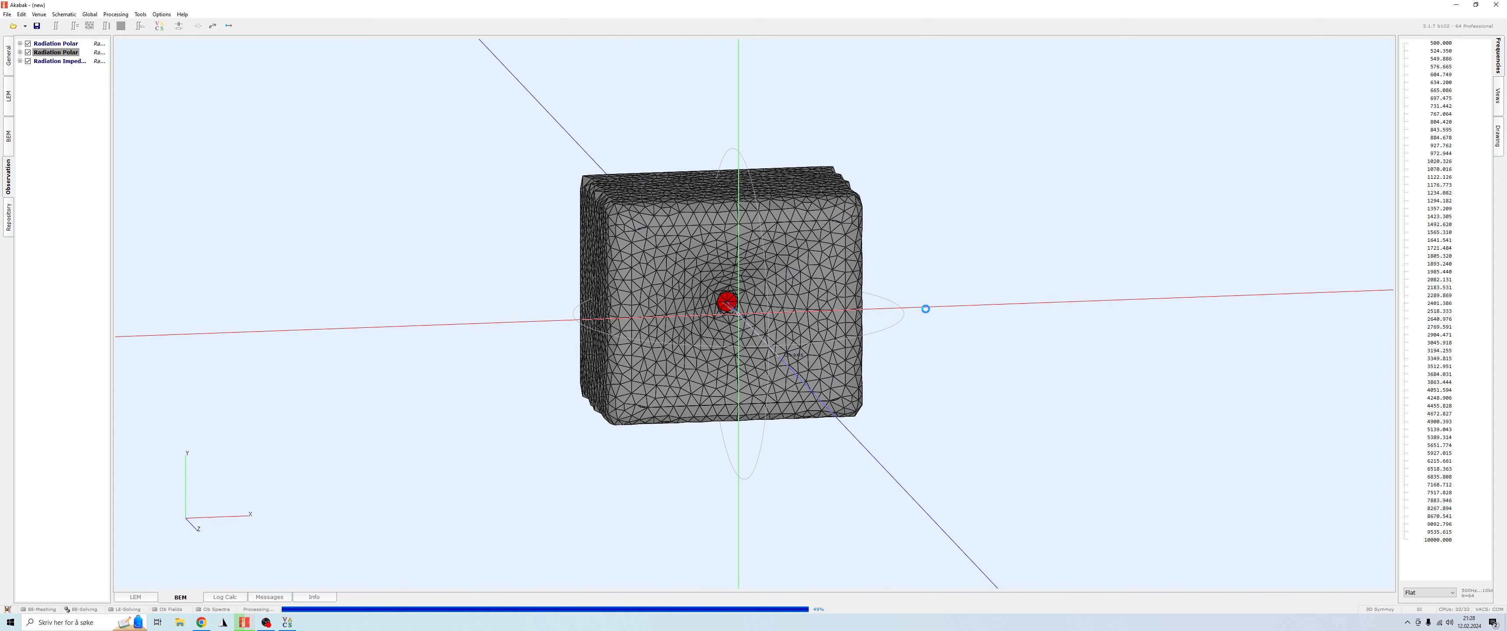